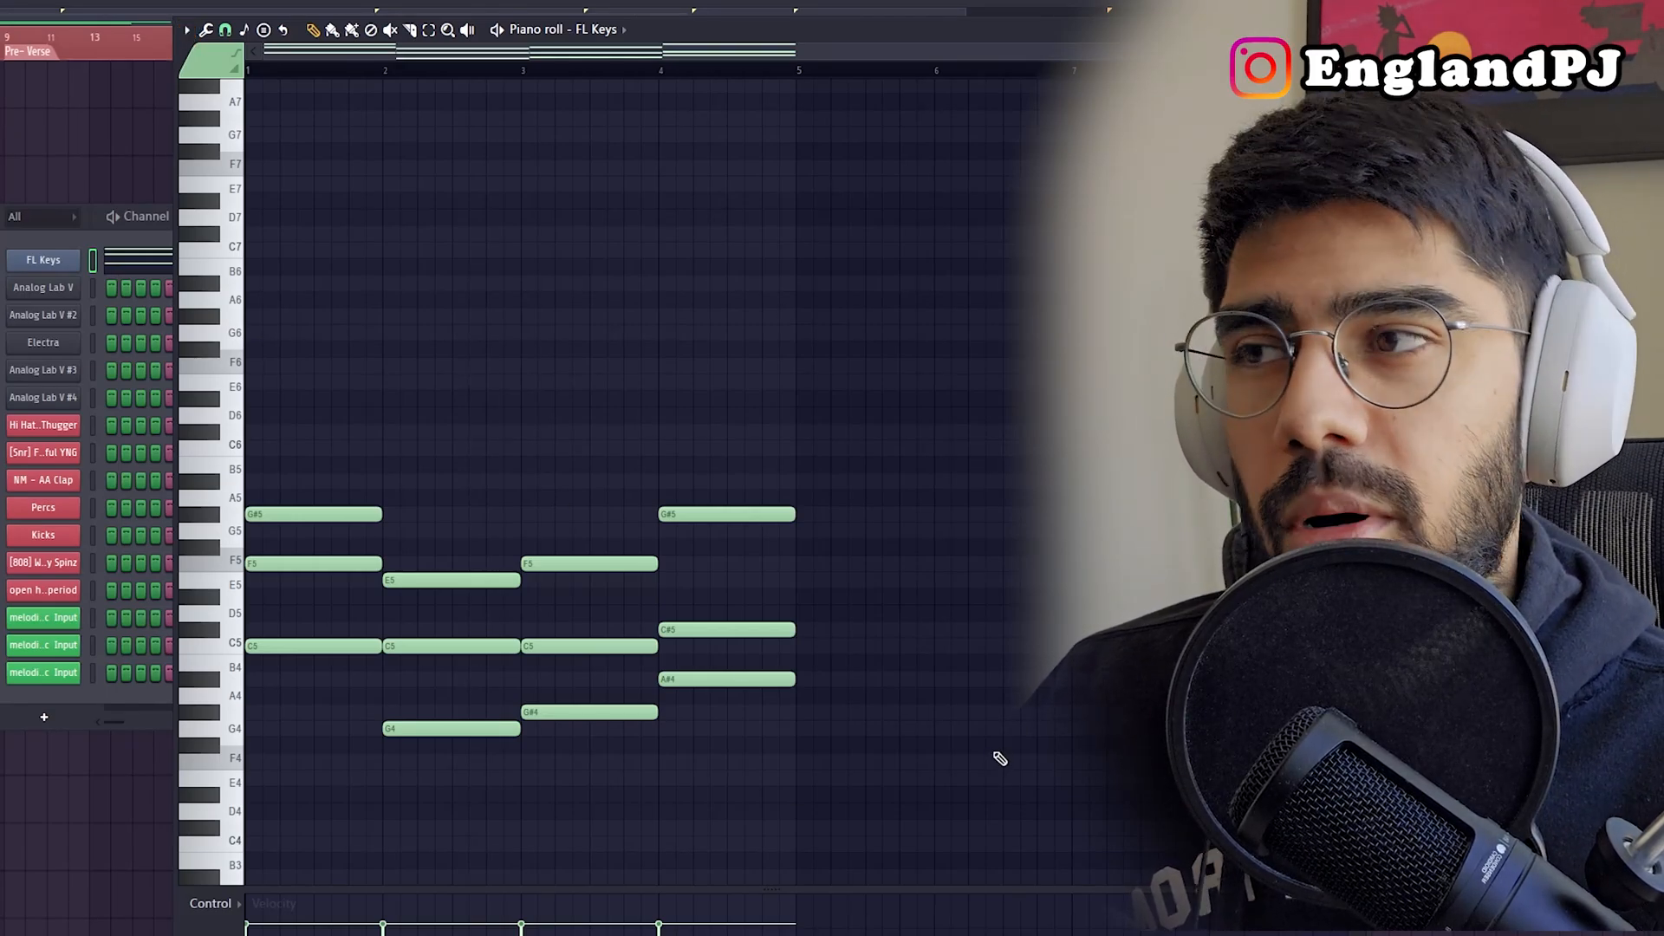
Clone the FL Keys channel, draw a full-bar C5, F5 and G#5 chord in bar 1, and play it back.
key(alt+c)
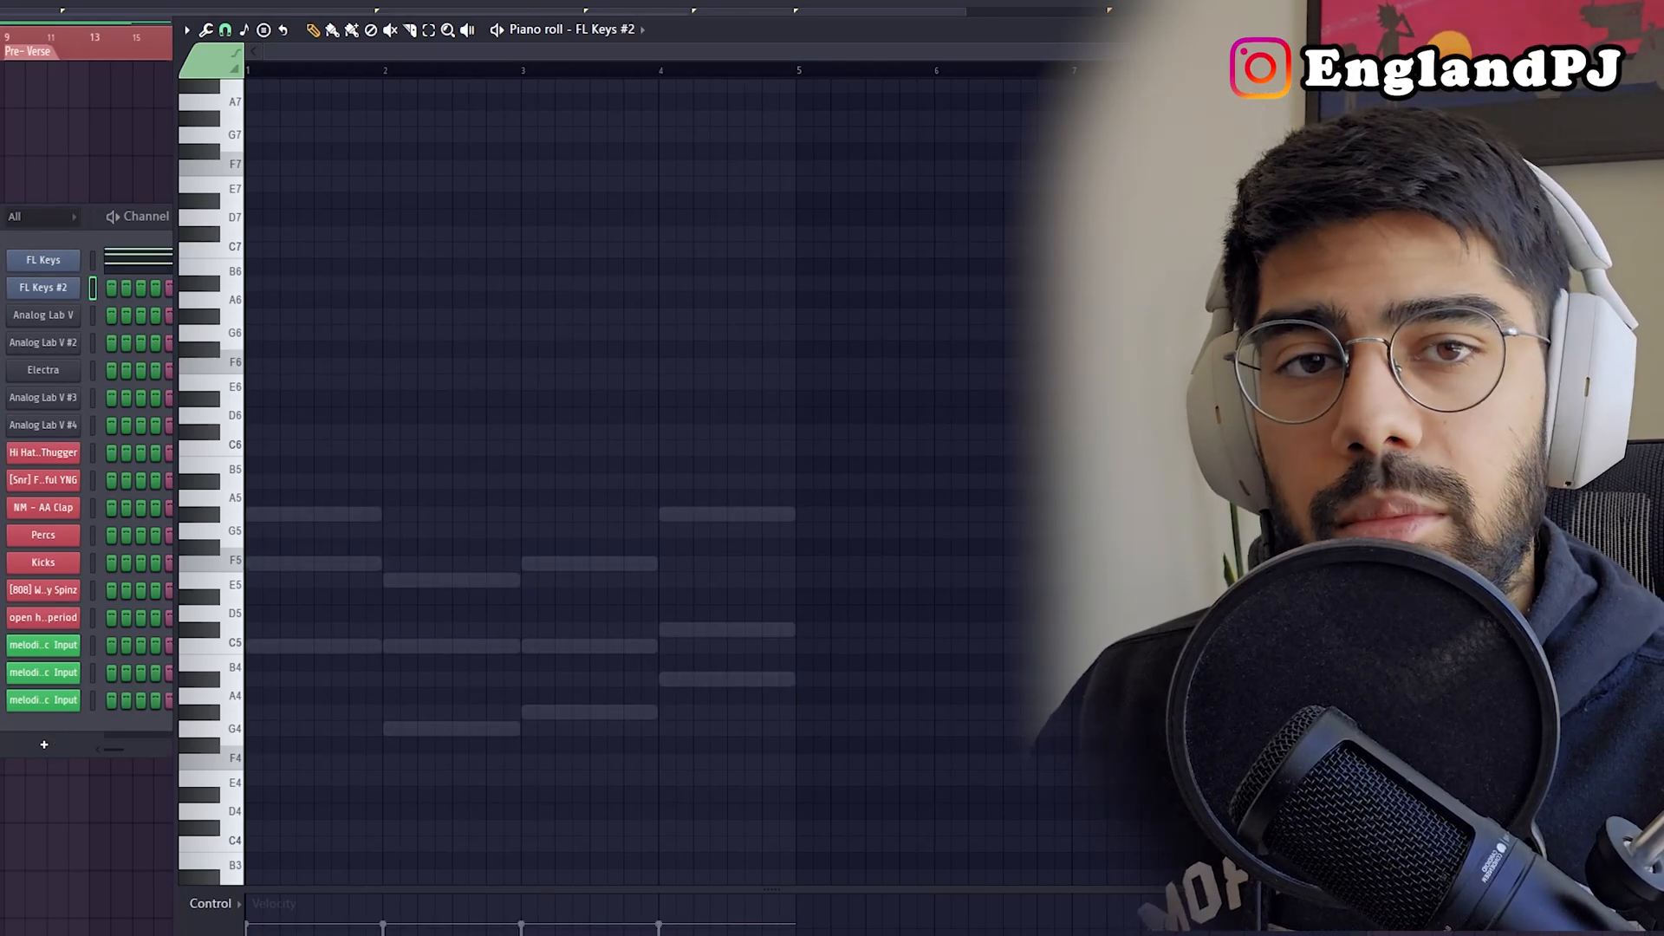
click(253, 646)
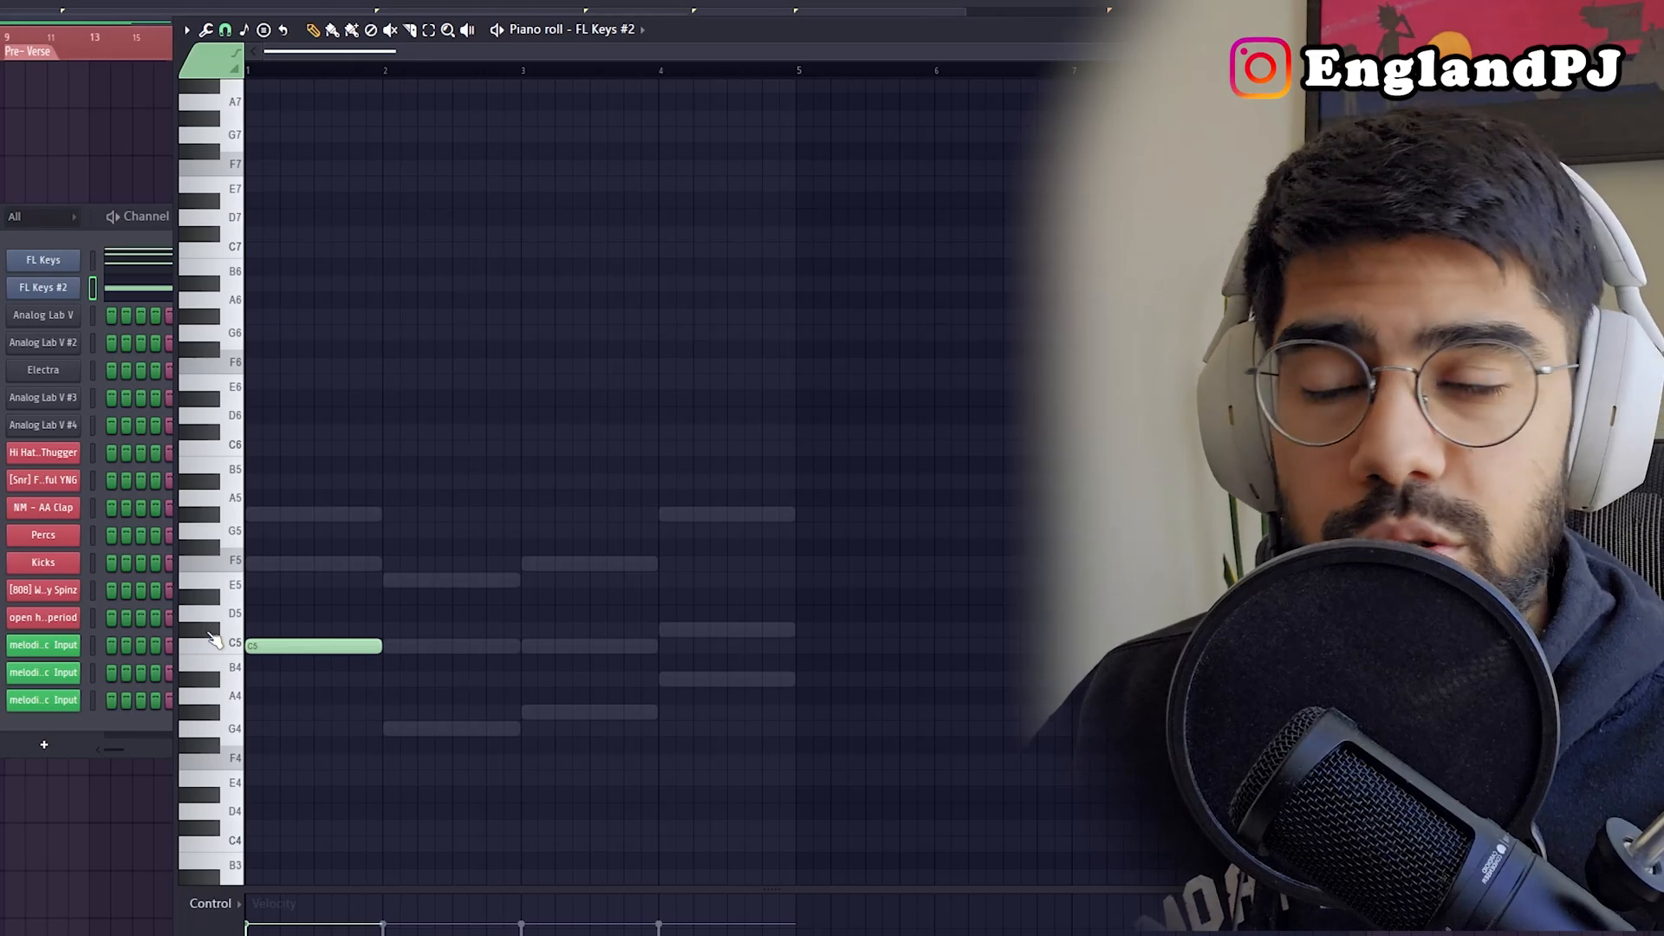
scroll(260, 681, up, 3)
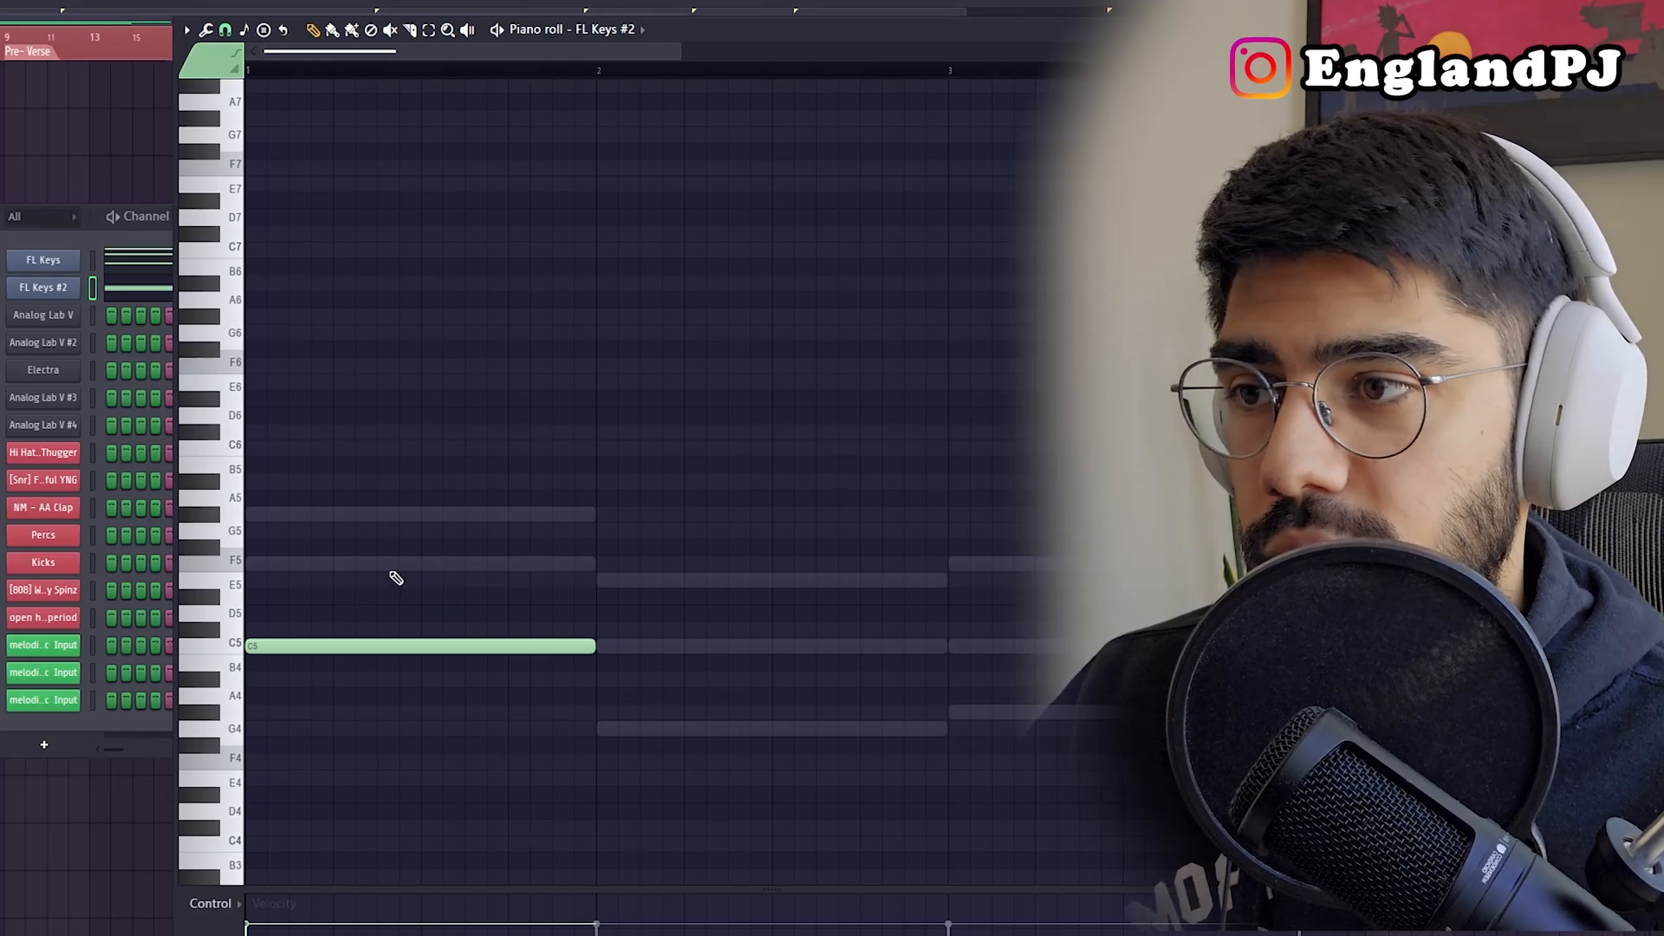
click(307, 564)
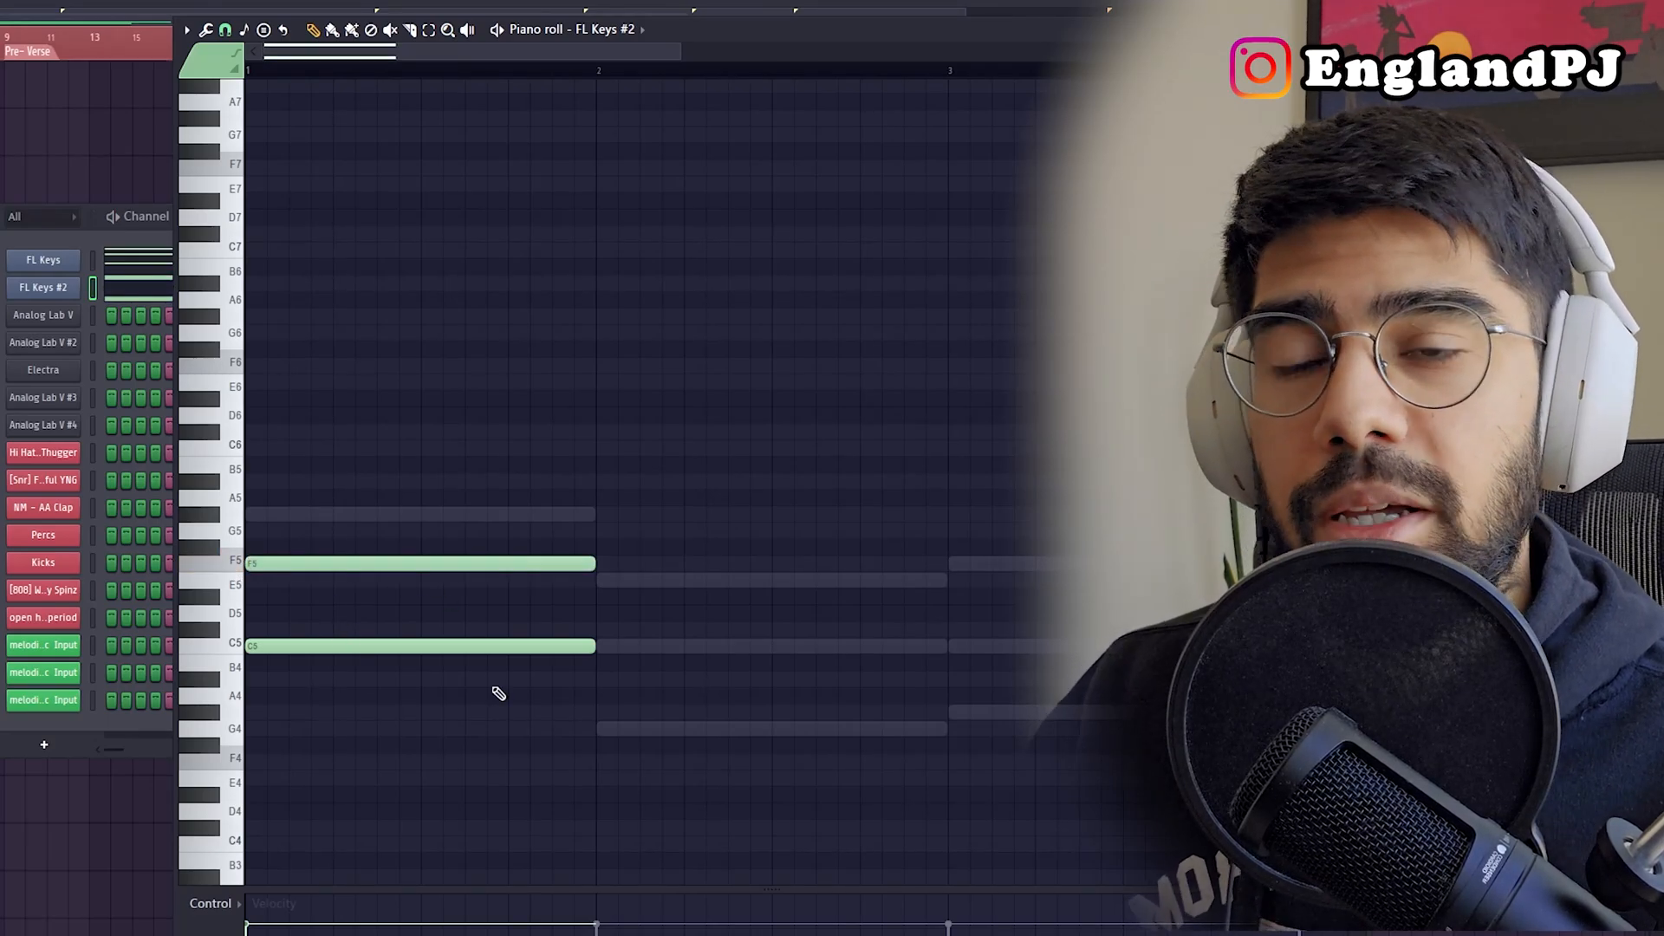
click(270, 515)
key(space)
key(space)
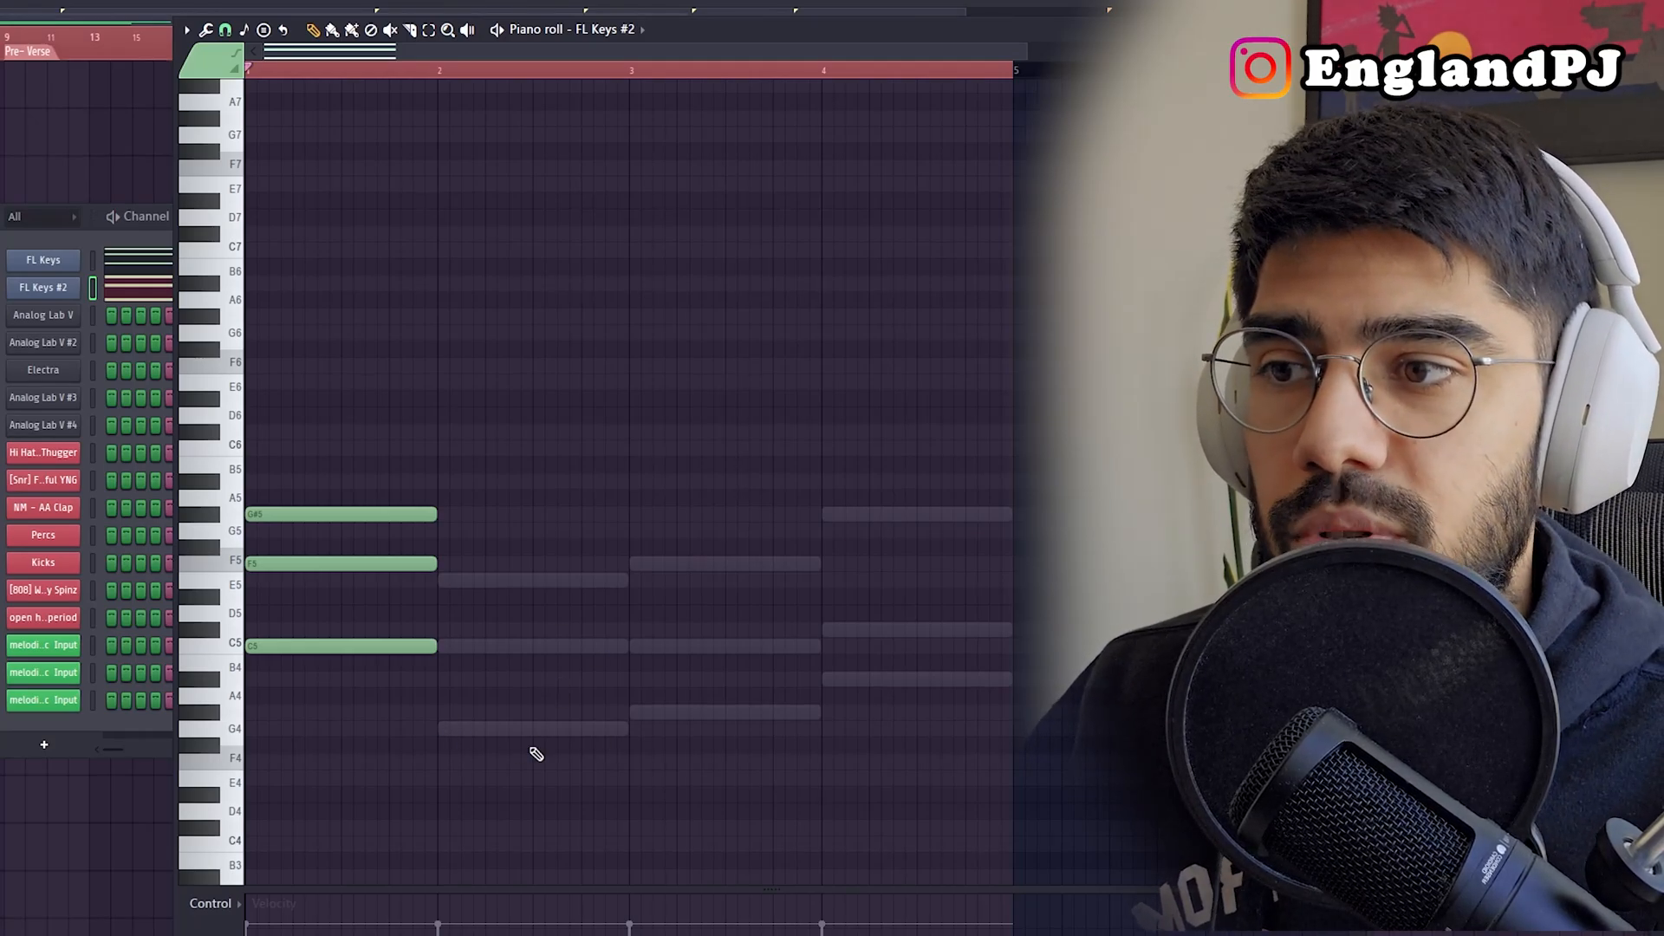
key(space)
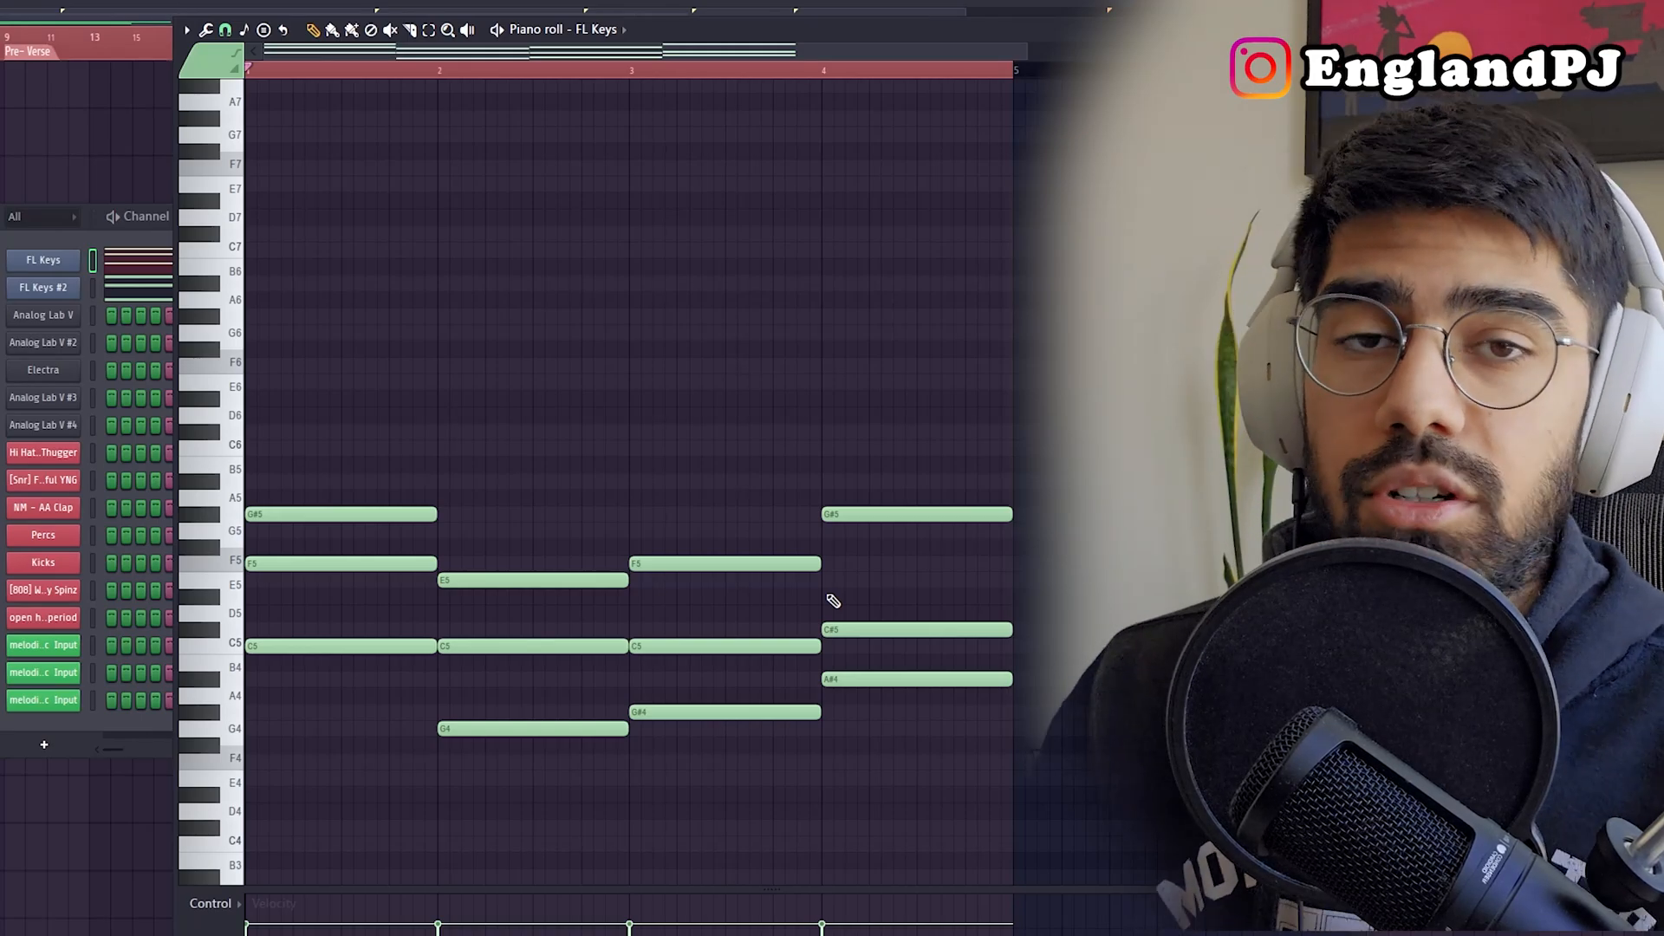
Select the upper melody notes from C6 to F6, and the chord notes beneath them, to compare the two layers.
drag(902, 390, 929, 707)
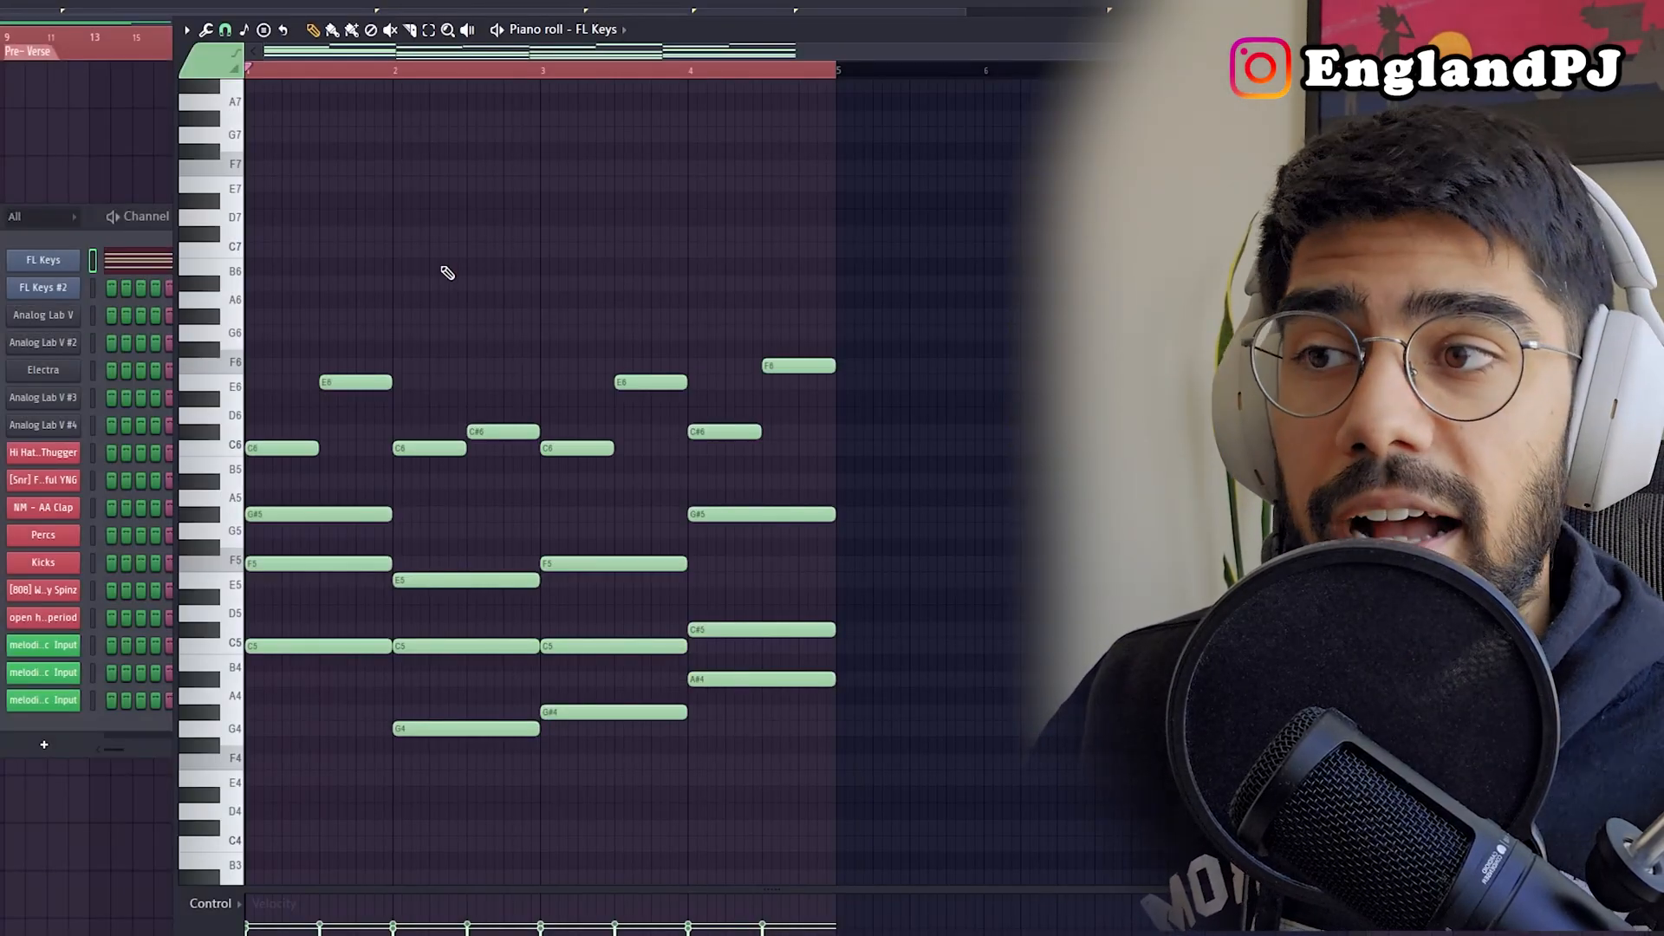
drag(817, 465, 247, 316)
ctrl+click(954, 424)
drag(961, 453, 209, 331)
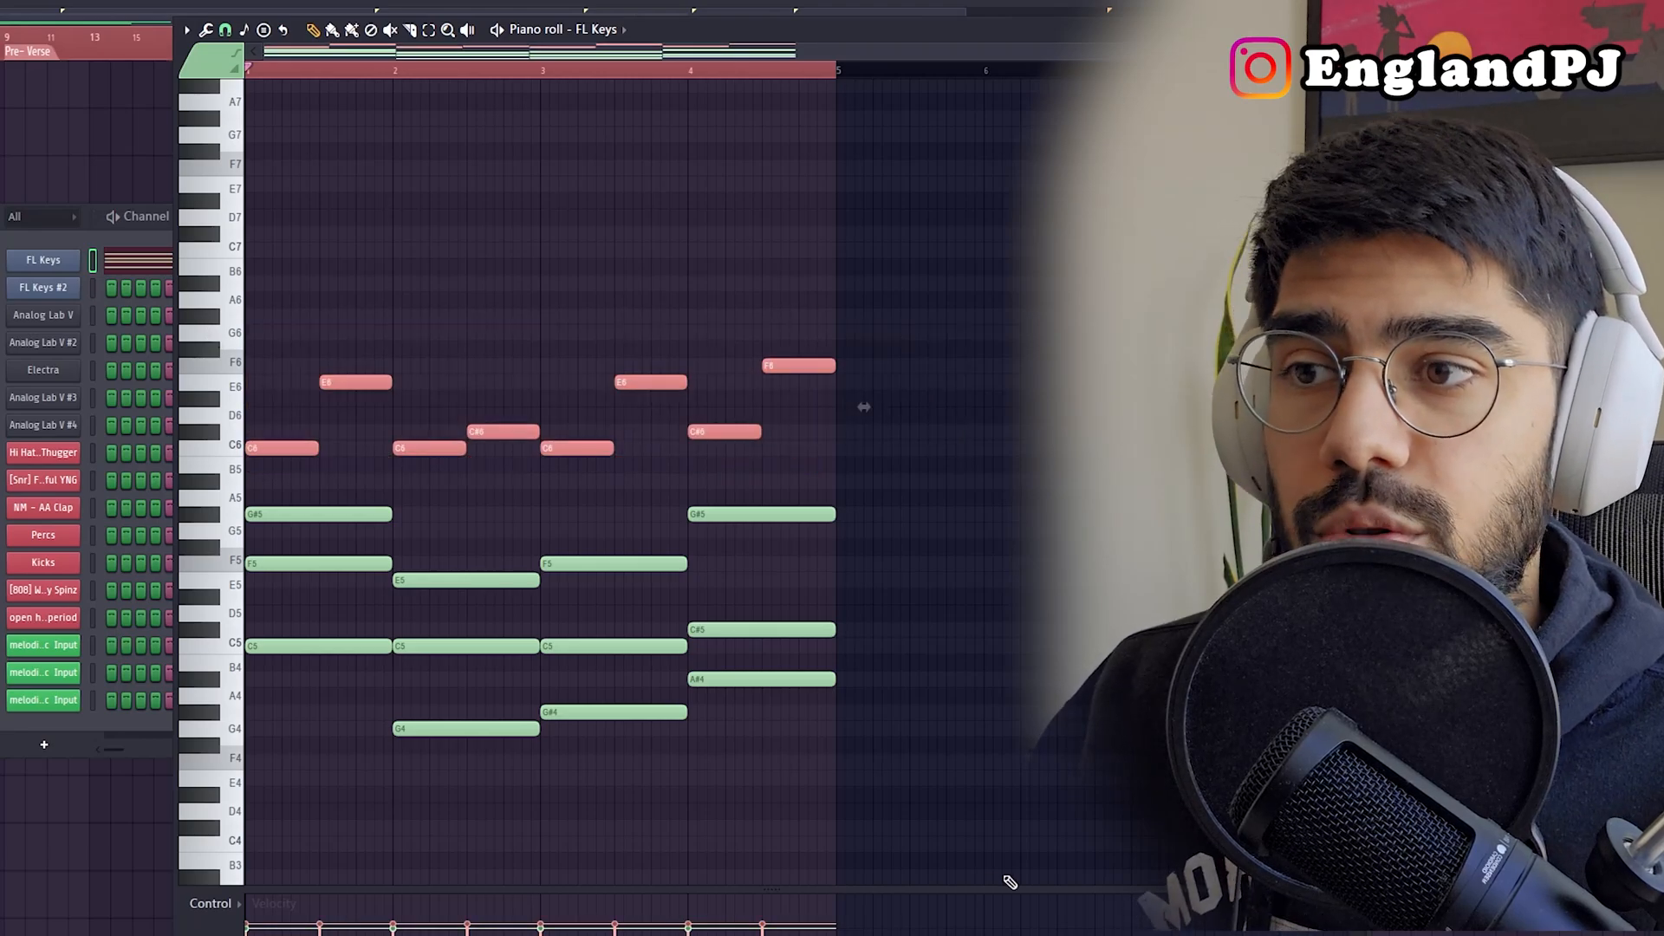
drag(1010, 882, 275, 508)
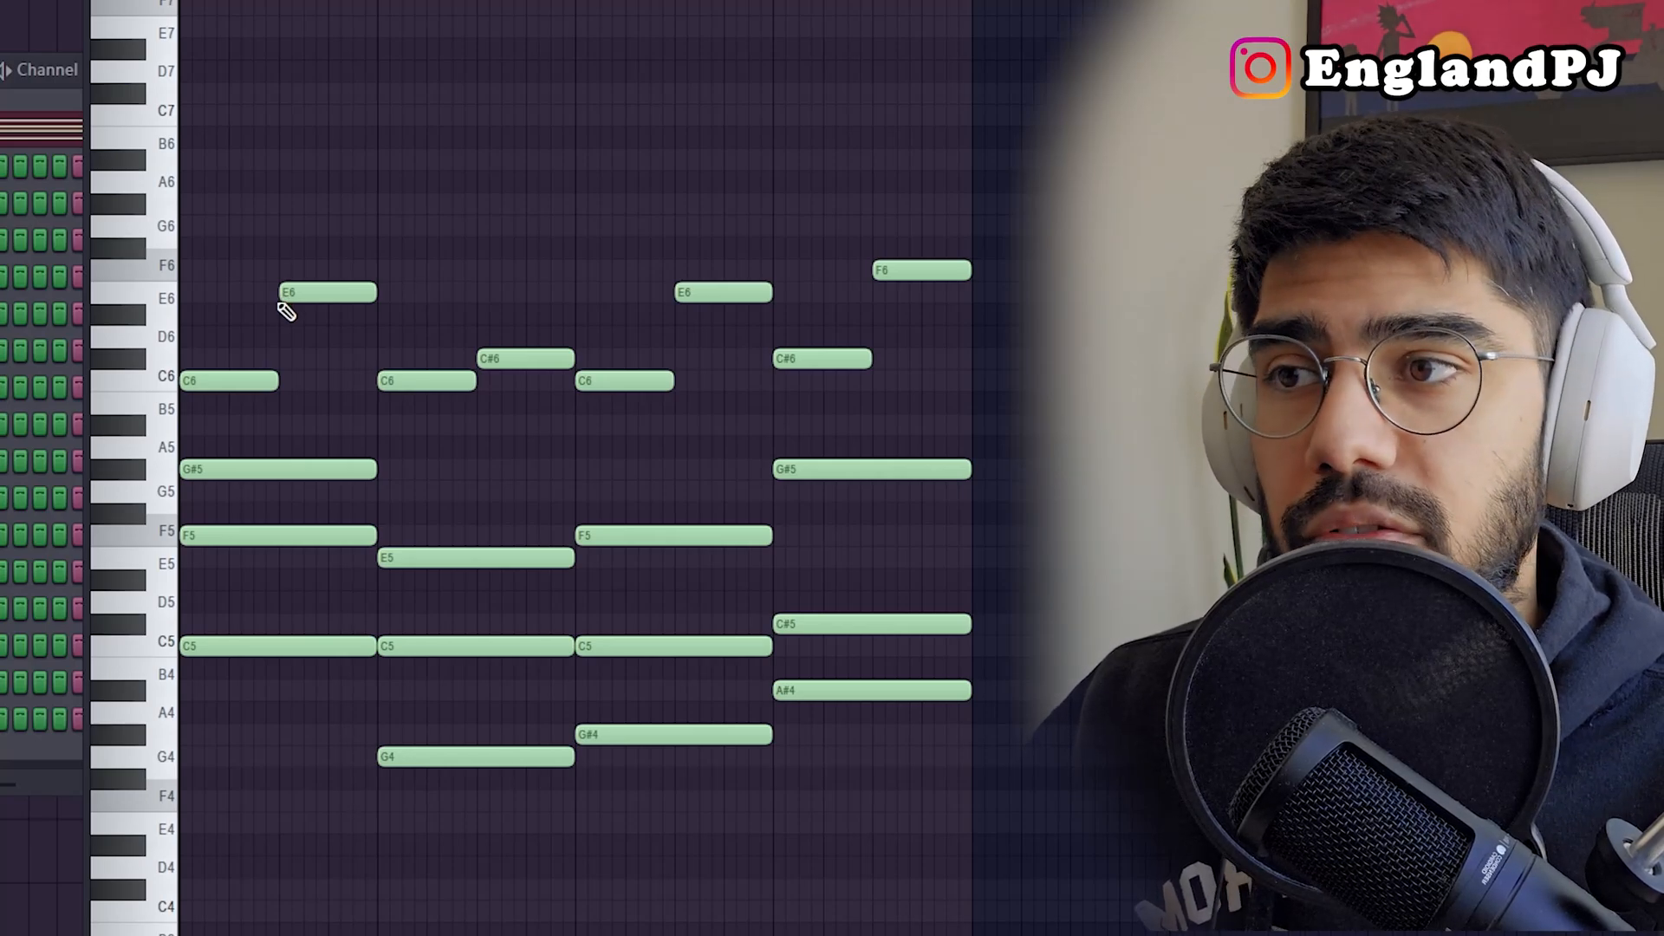
Duplicate all chord and melody notes of the four-bar FL Keys pattern directly after bar 4.
key(ctrl+a)
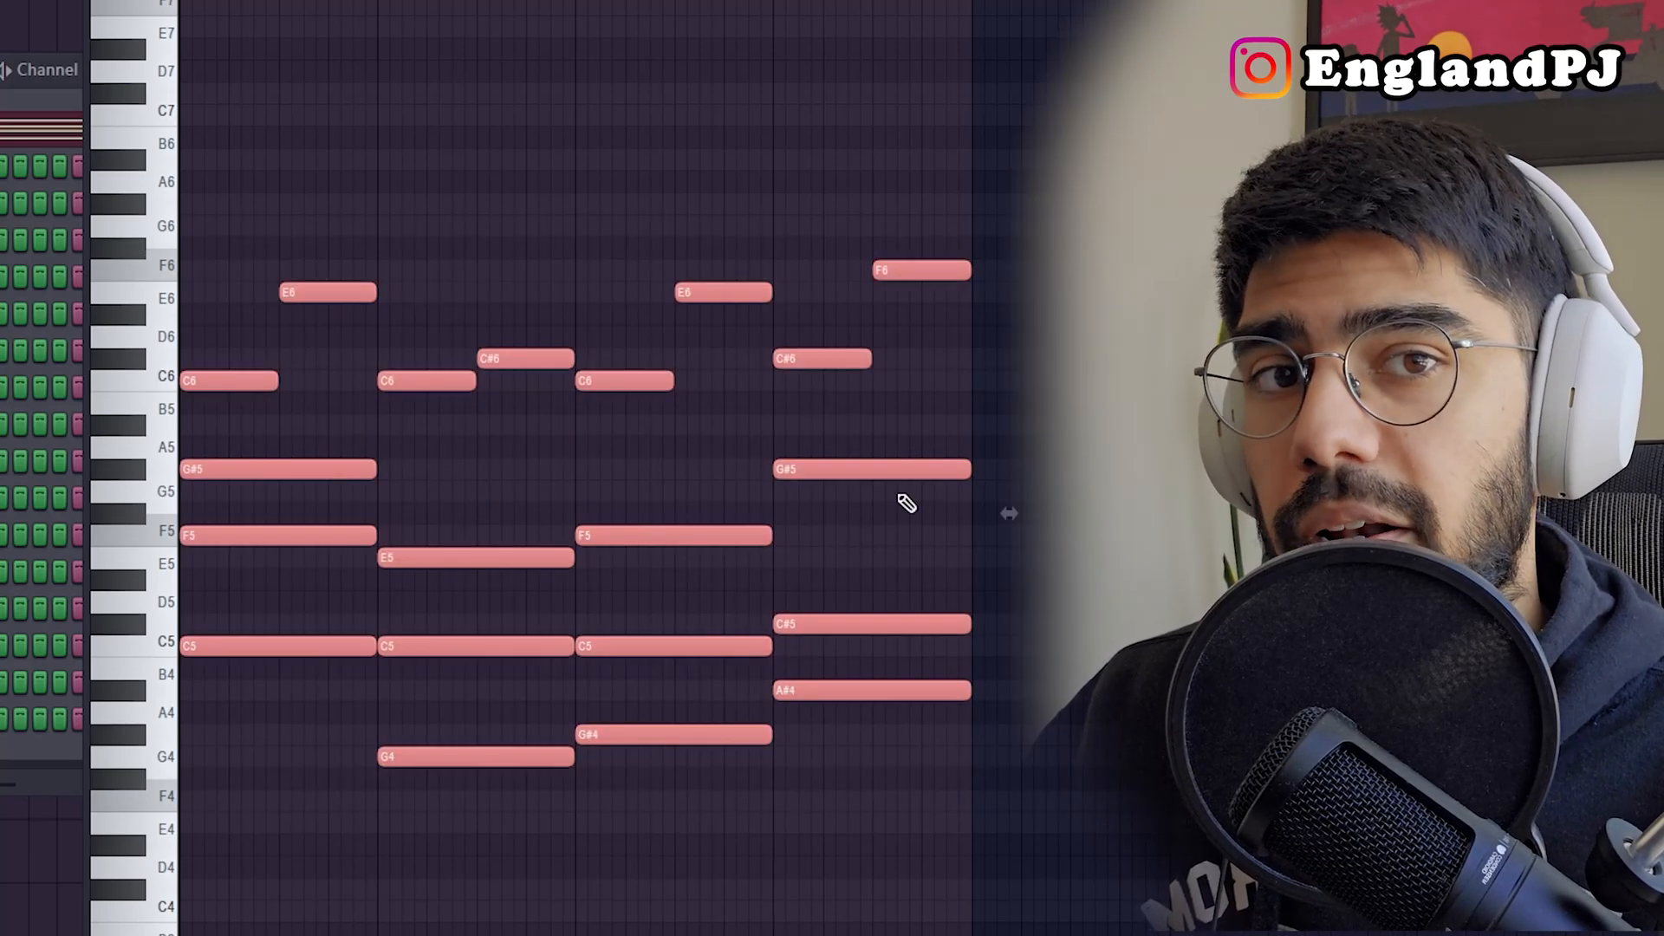
key(ctrl+b)
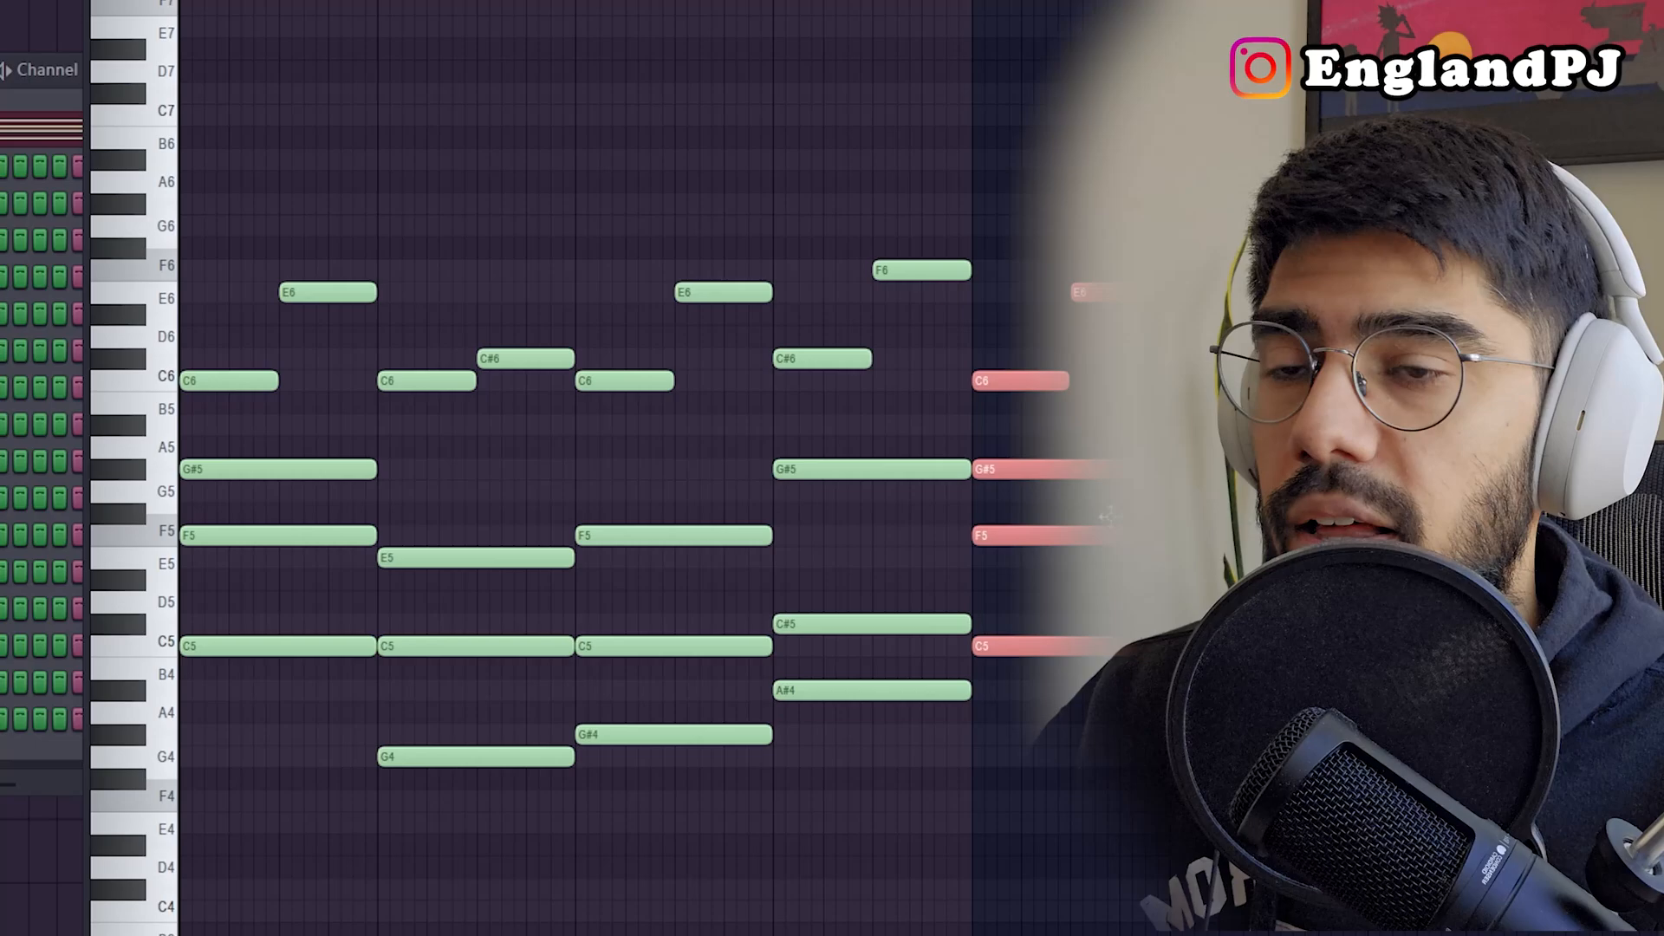
Play back the four-bar FL Keys pattern to hear the melody over the chords.
key(space)
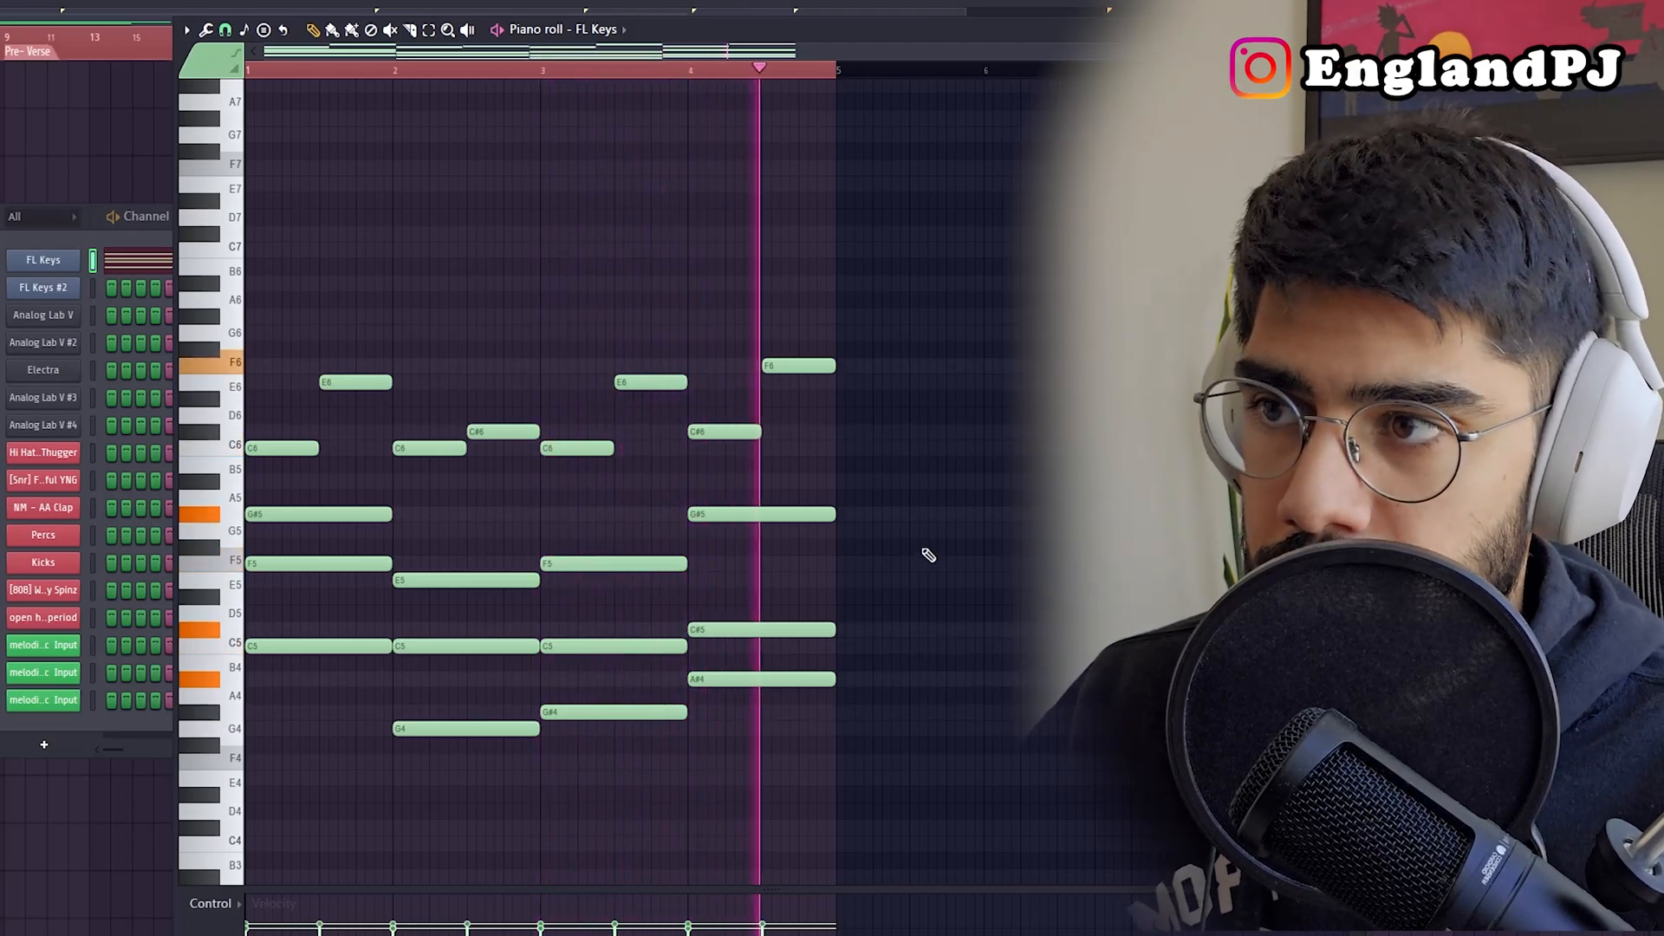
key(space)
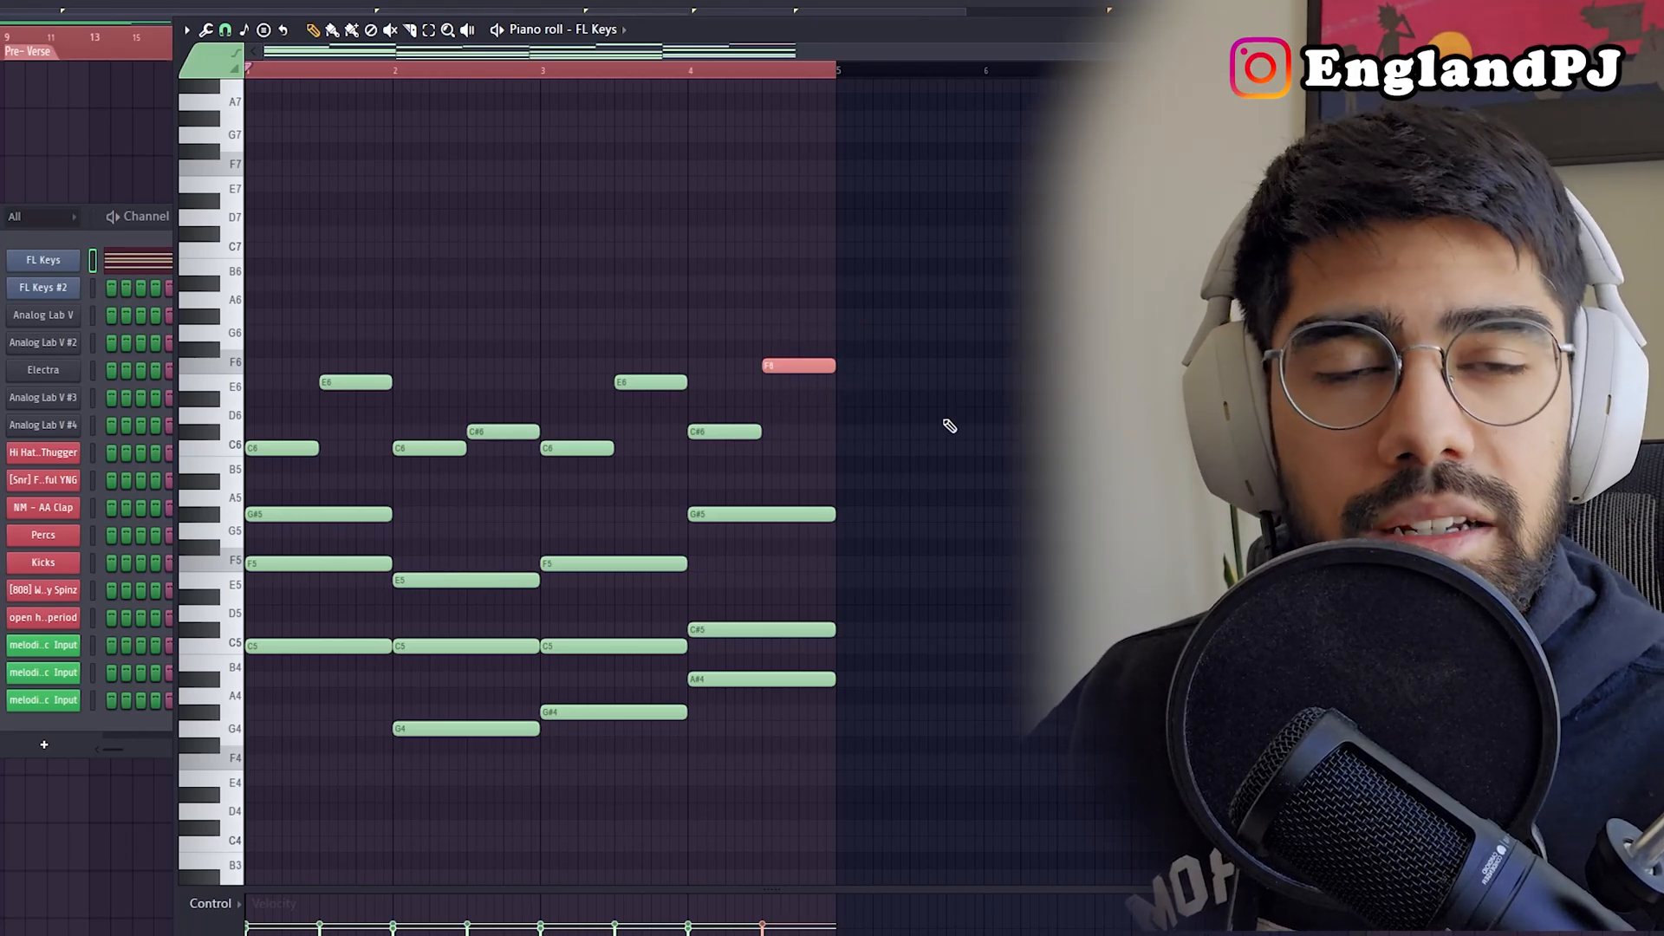
ctrl+click(1035, 554)
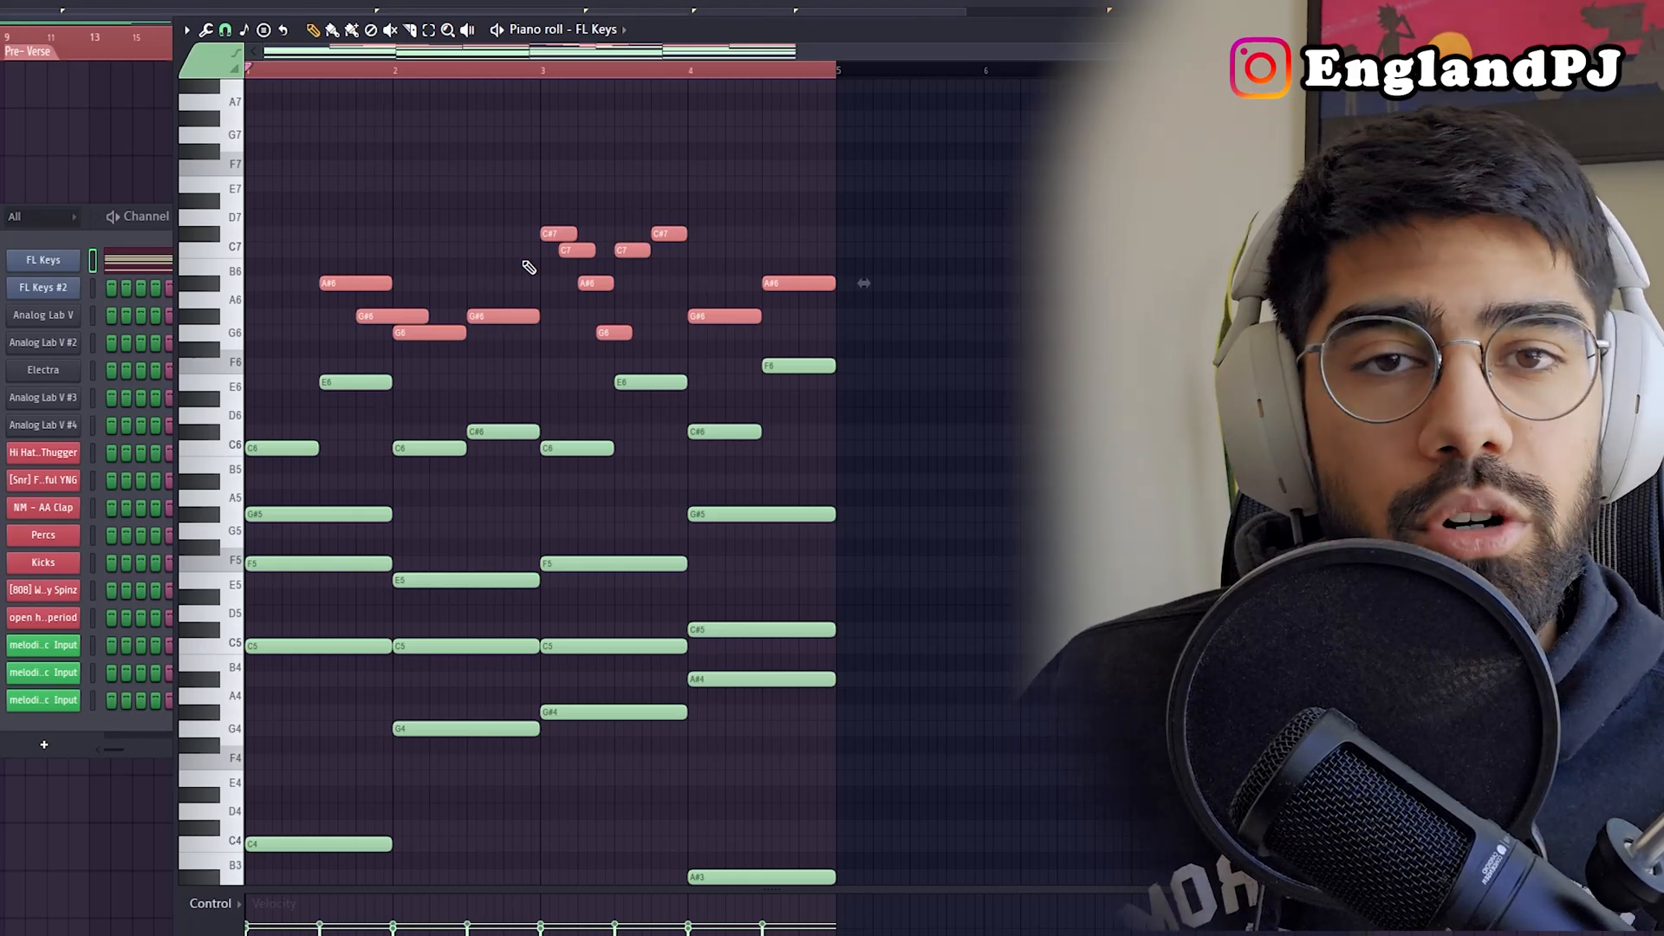
Examine the bass notes from G3 to C4, the counter-melody up to C#7 and the chords by selecting each layer.
scroll(988, 691, down, 3)
drag(882, 834, 40, 642)
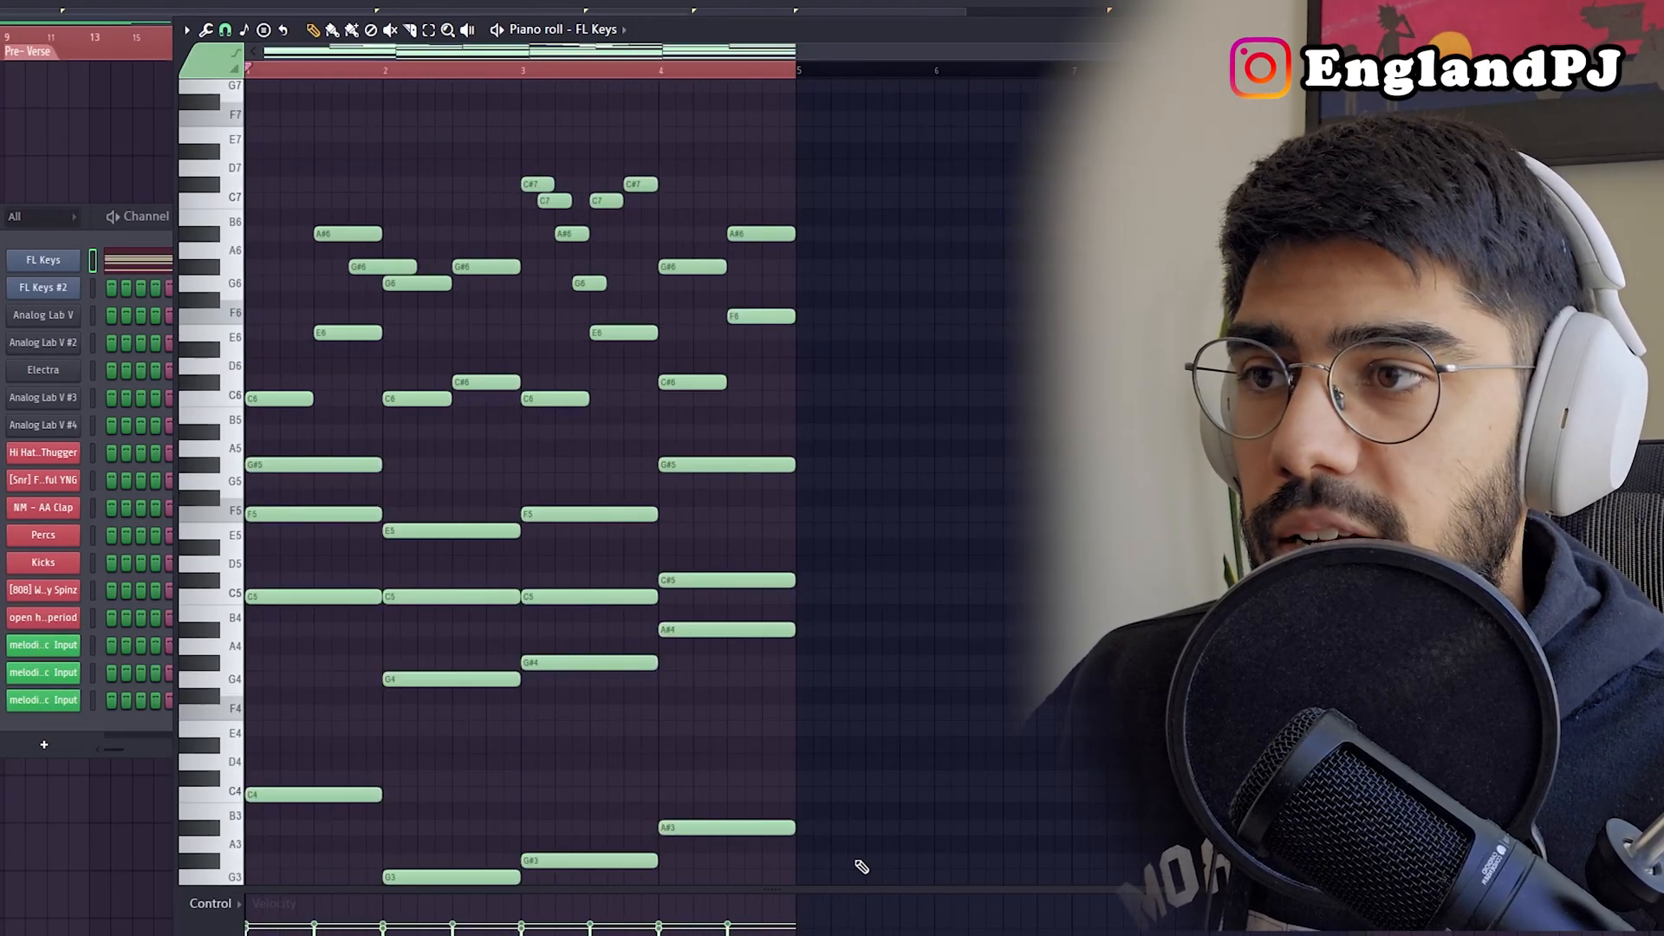
drag(846, 866, 105, 743)
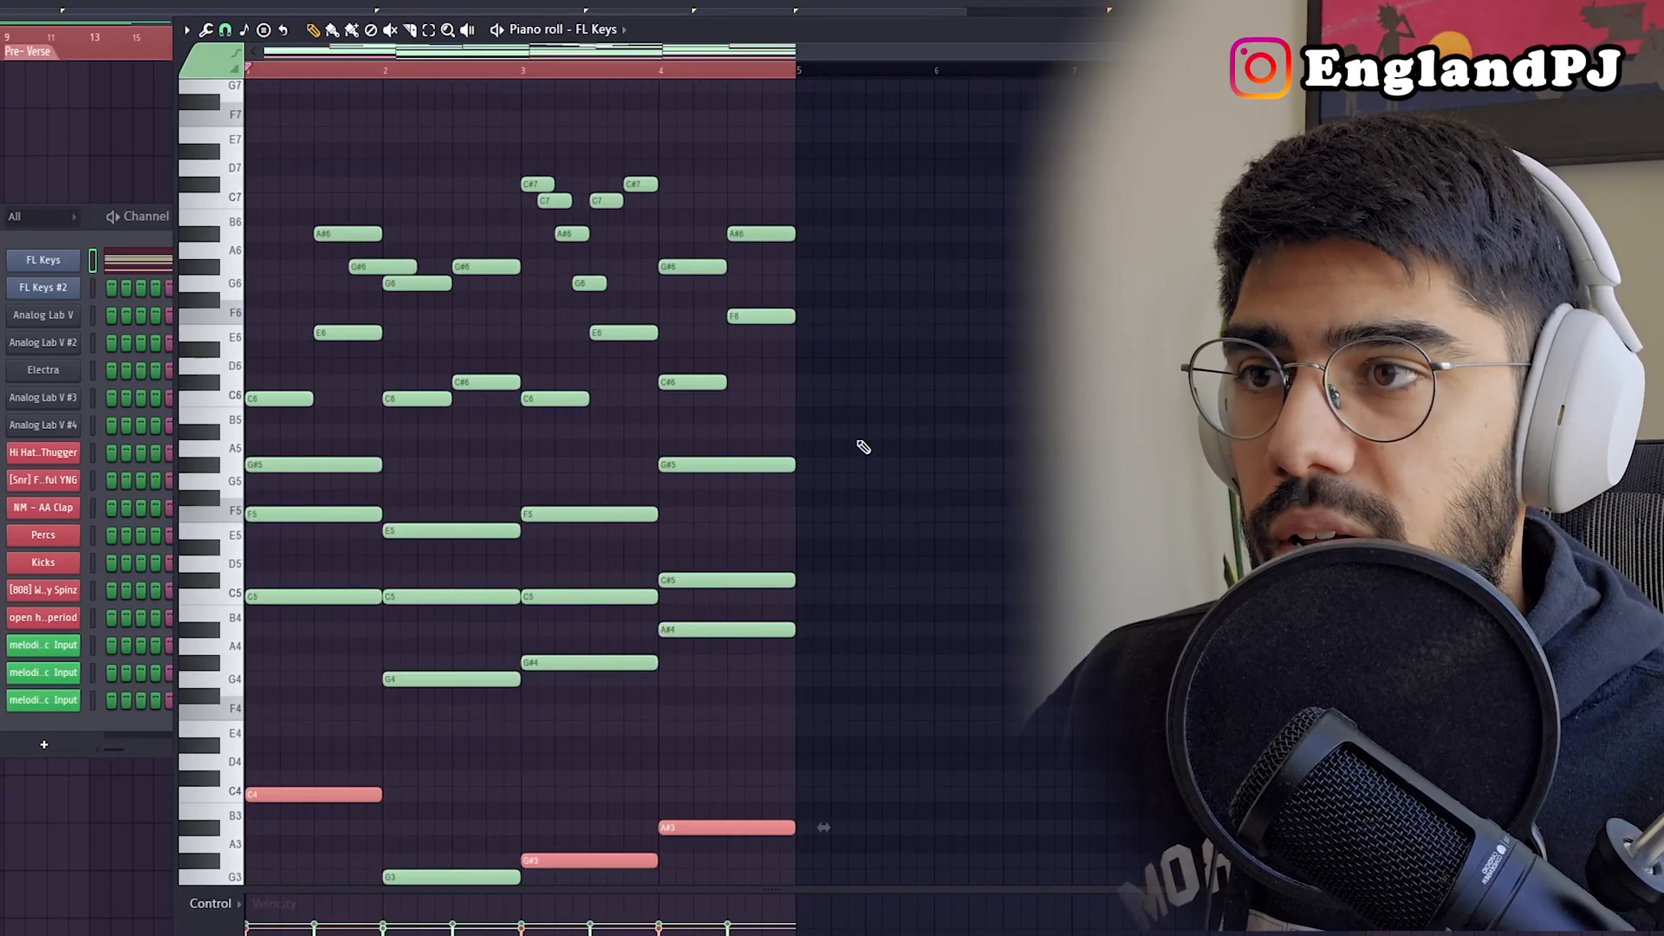
drag(807, 277, 200, 65)
scroll(896, 468, down, 1)
scroll(892, 485, down, 2)
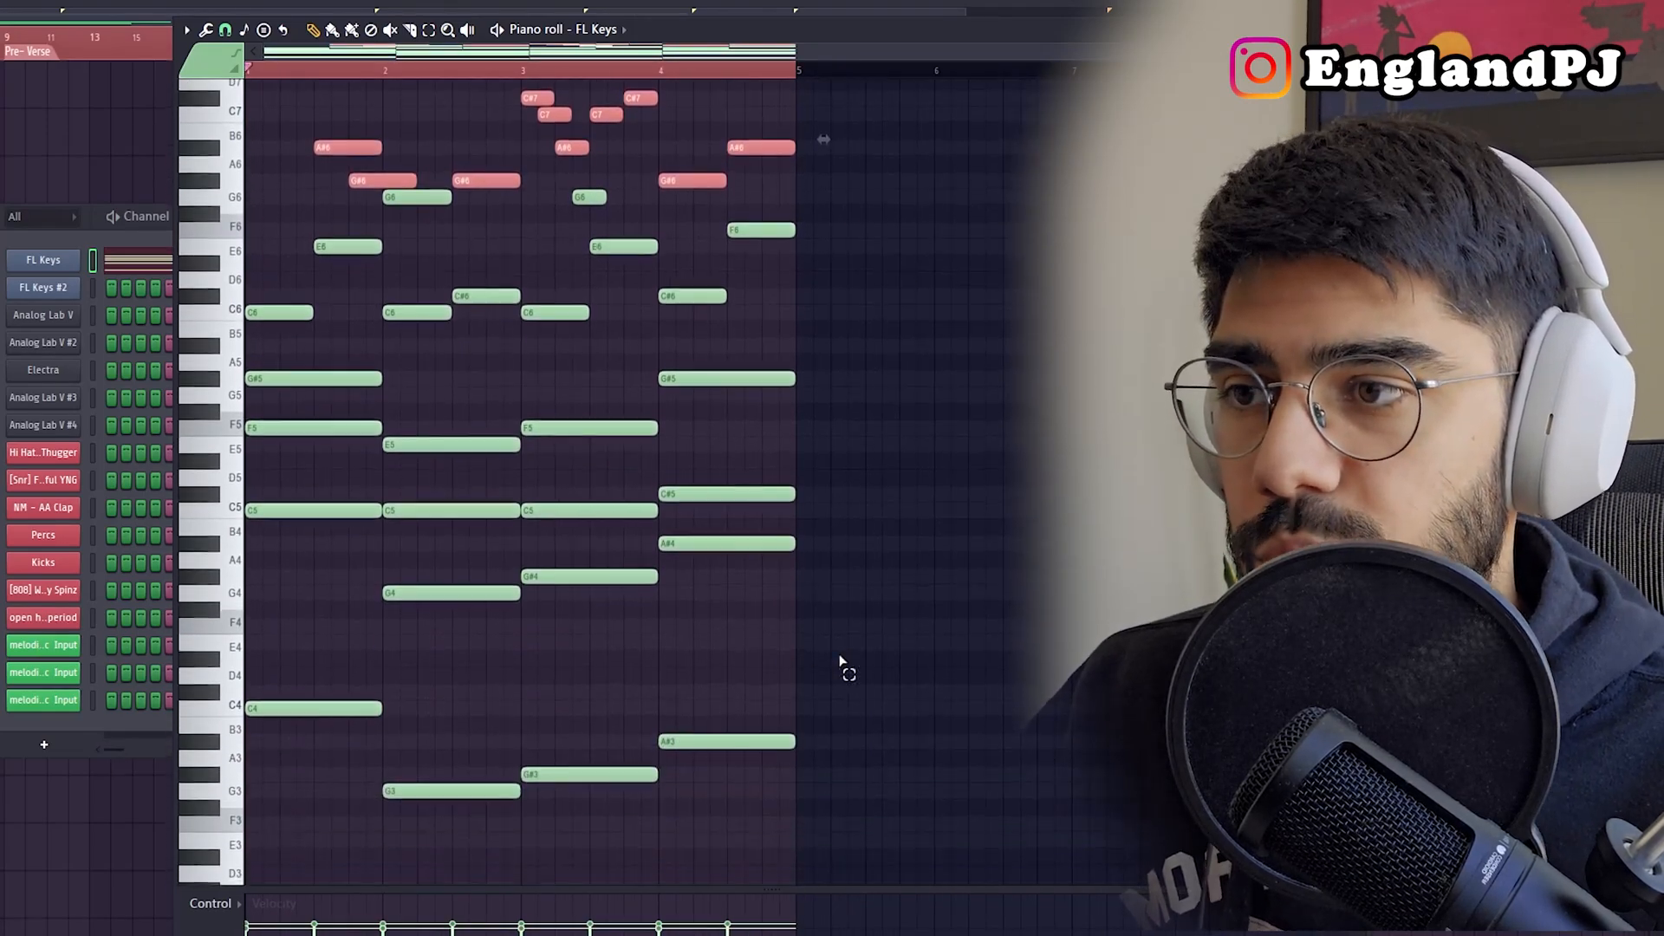
drag(838, 667, 268, 517)
drag(277, 565, 272, 470)
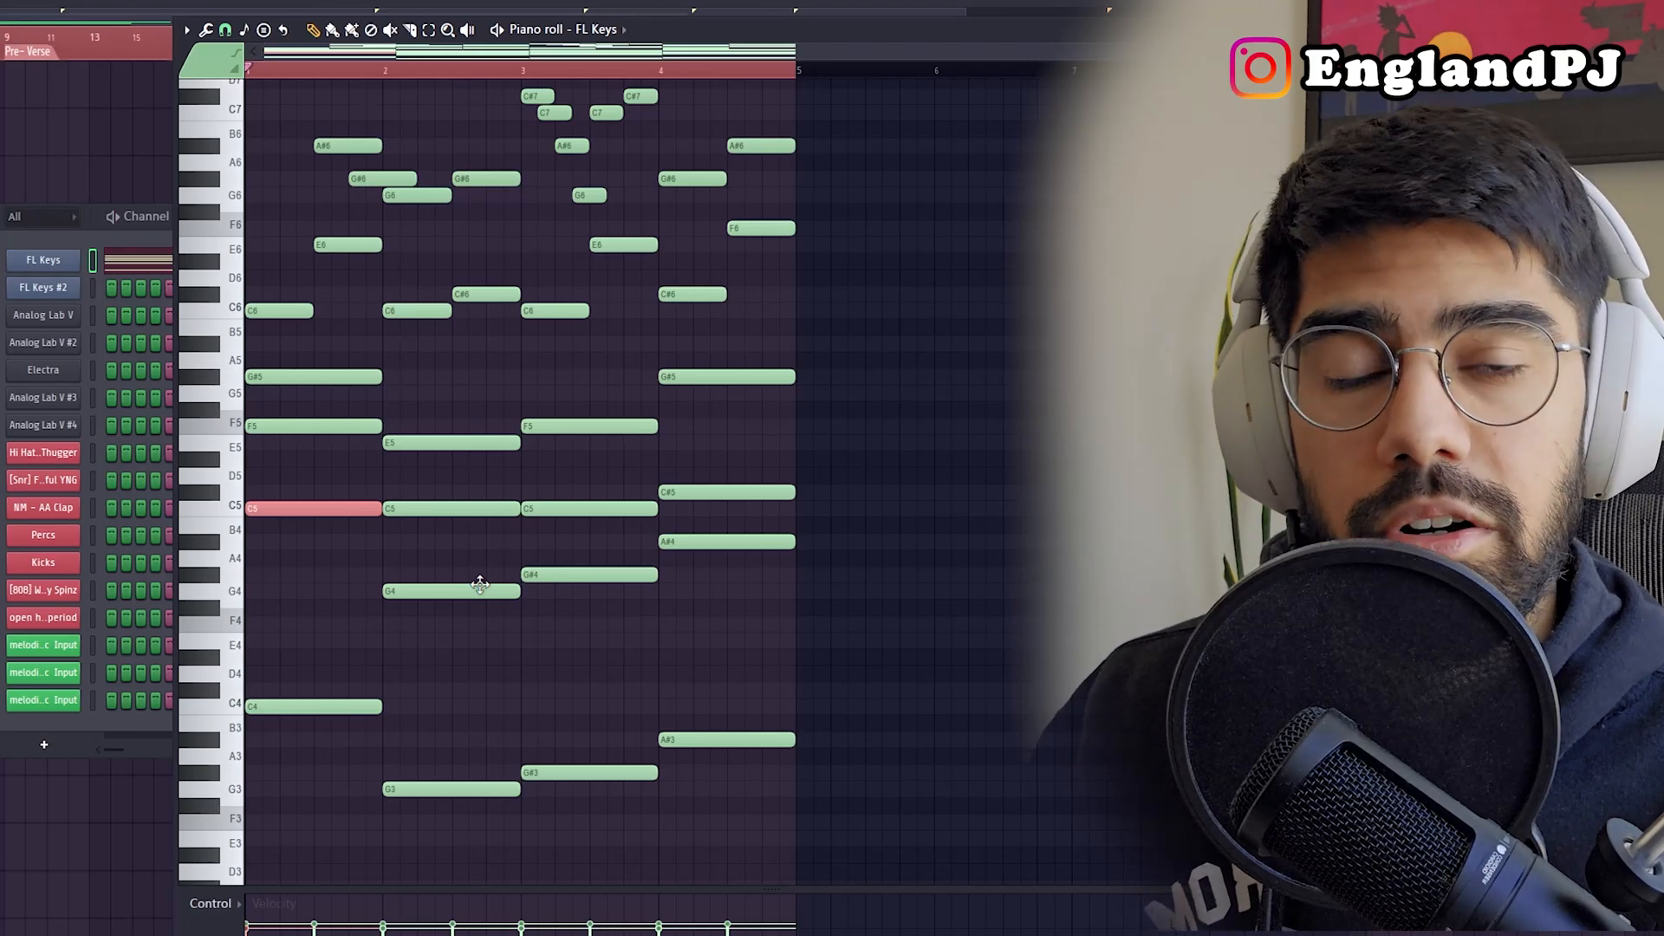
Compare the lowest note of each chord with the bass notes an octave below by selecting each row.
scroll(768, 628, up, 1)
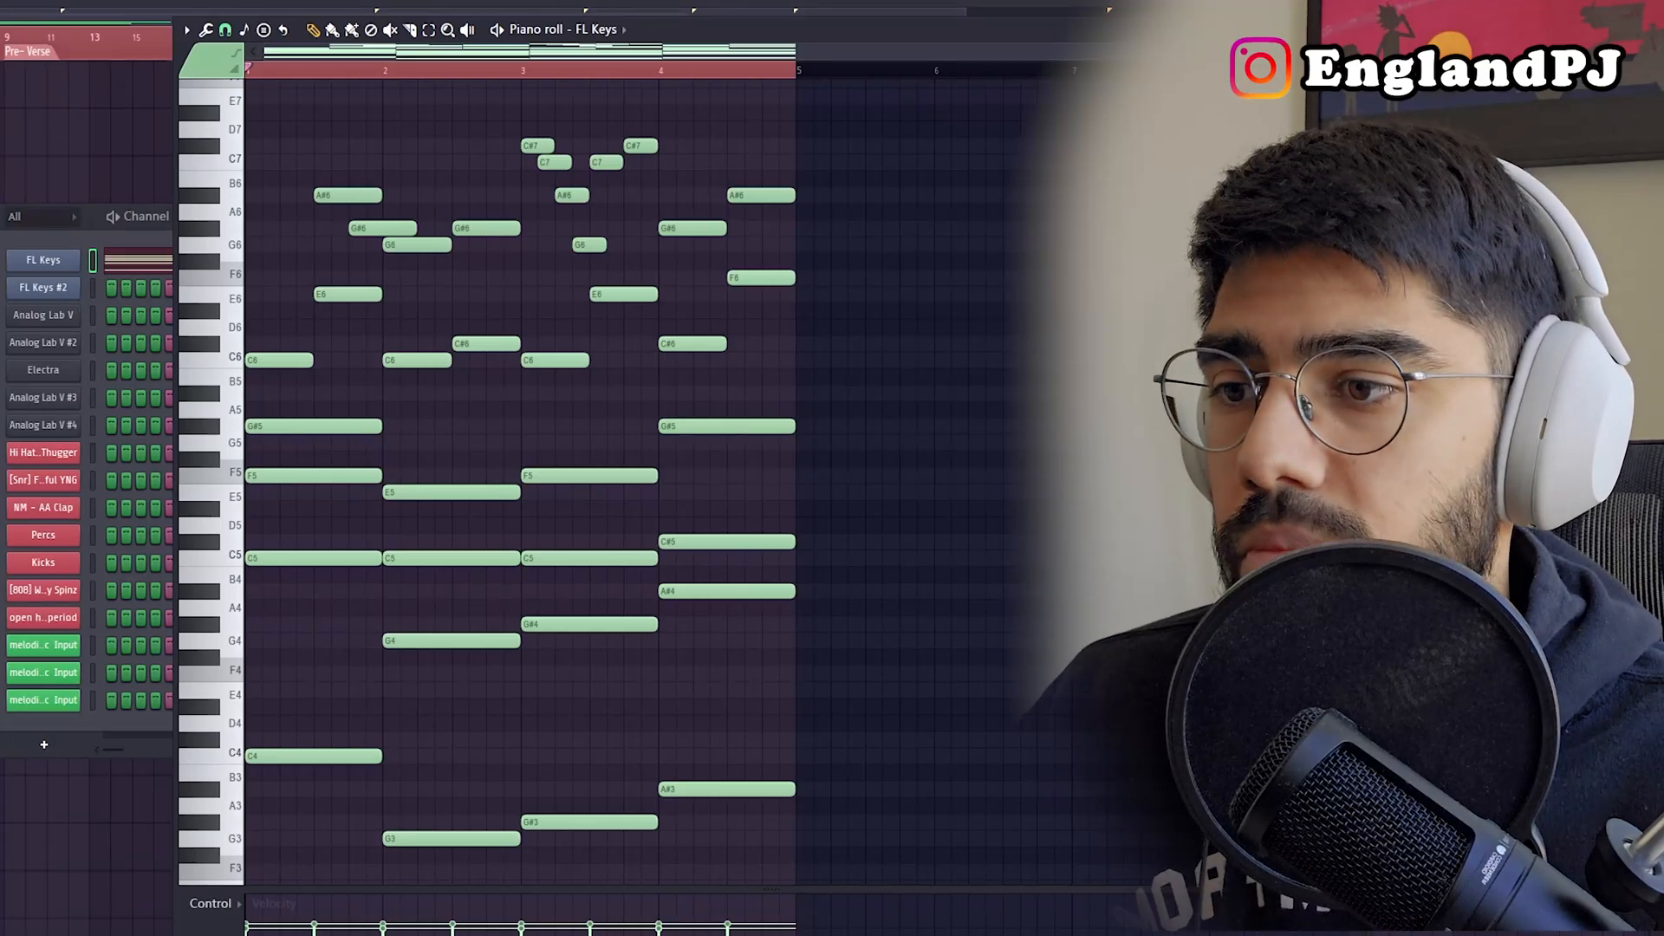
scroll(520, 481, down, 4)
drag(1105, 657, 143, 530)
drag(917, 425, 675, 392)
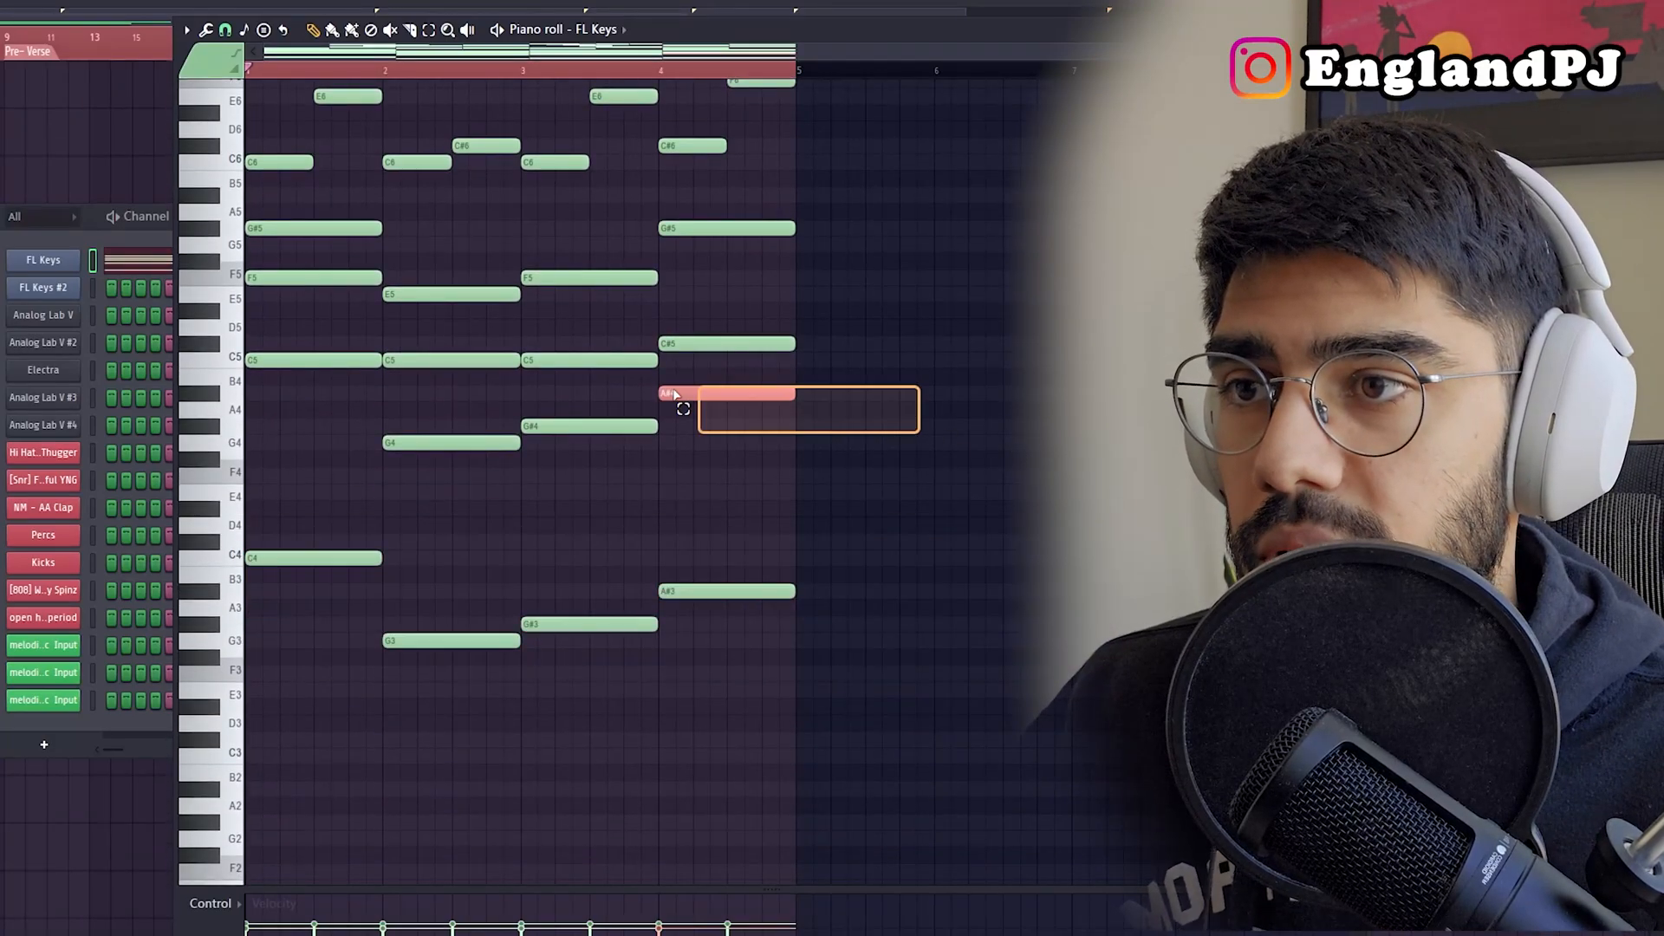
ctrl+shift+click(643, 425)
ctrl+shift+click(496, 440)
ctrl+shift+click(347, 360)
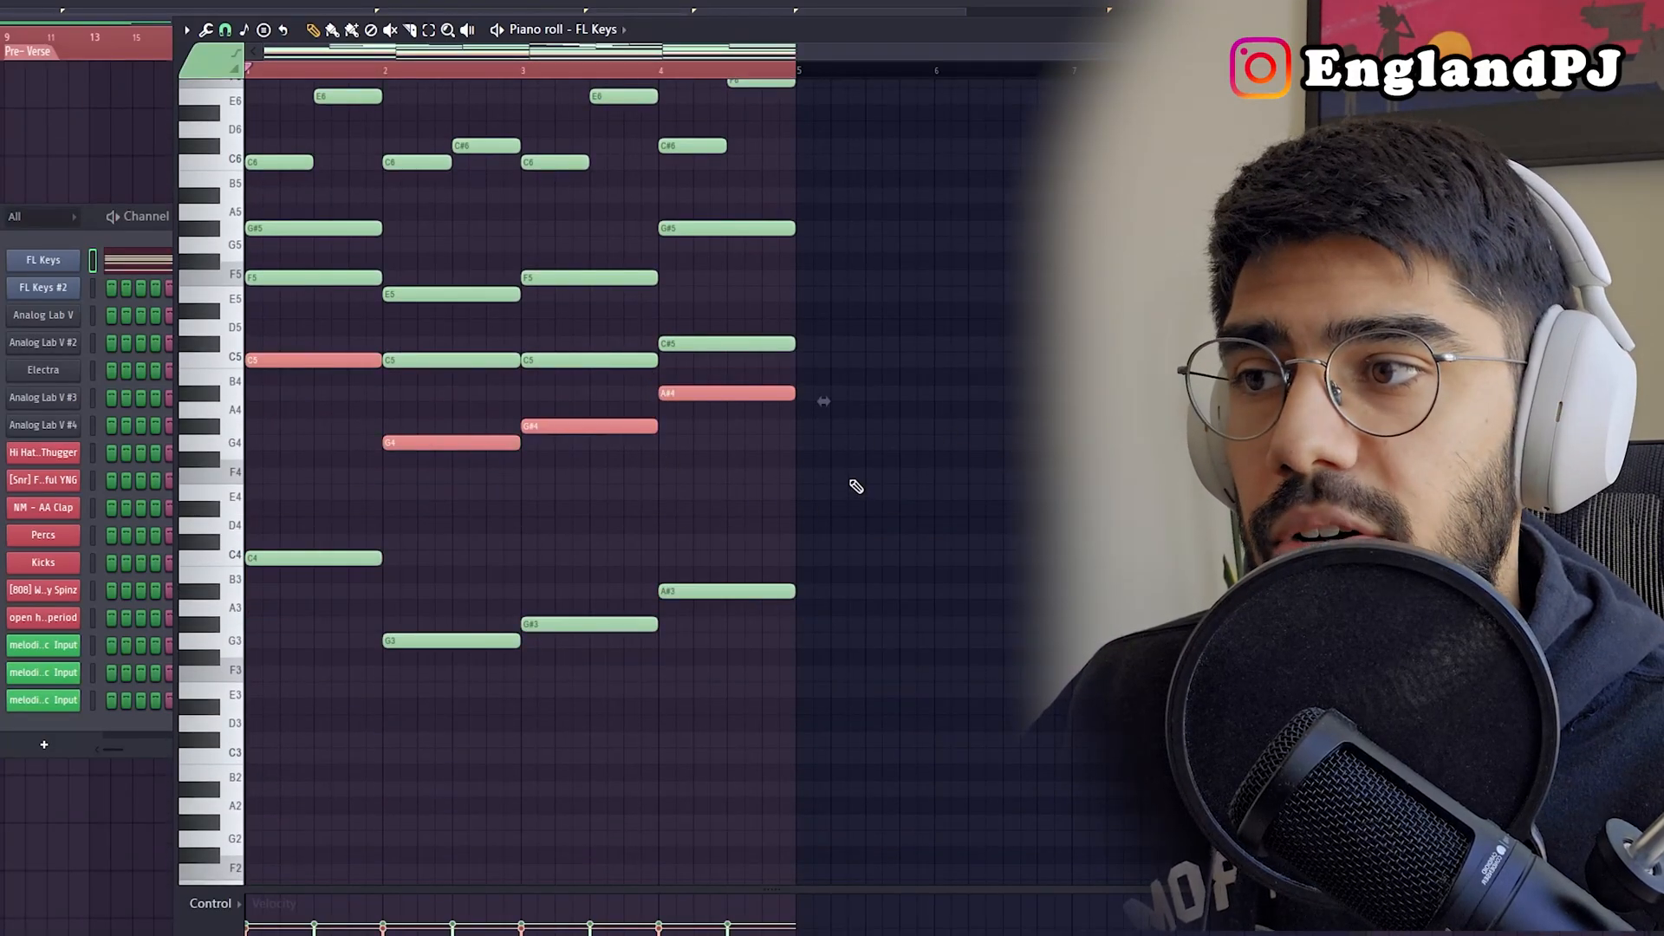
drag(273, 502, 1116, 808)
scroll(557, 658, up, 5)
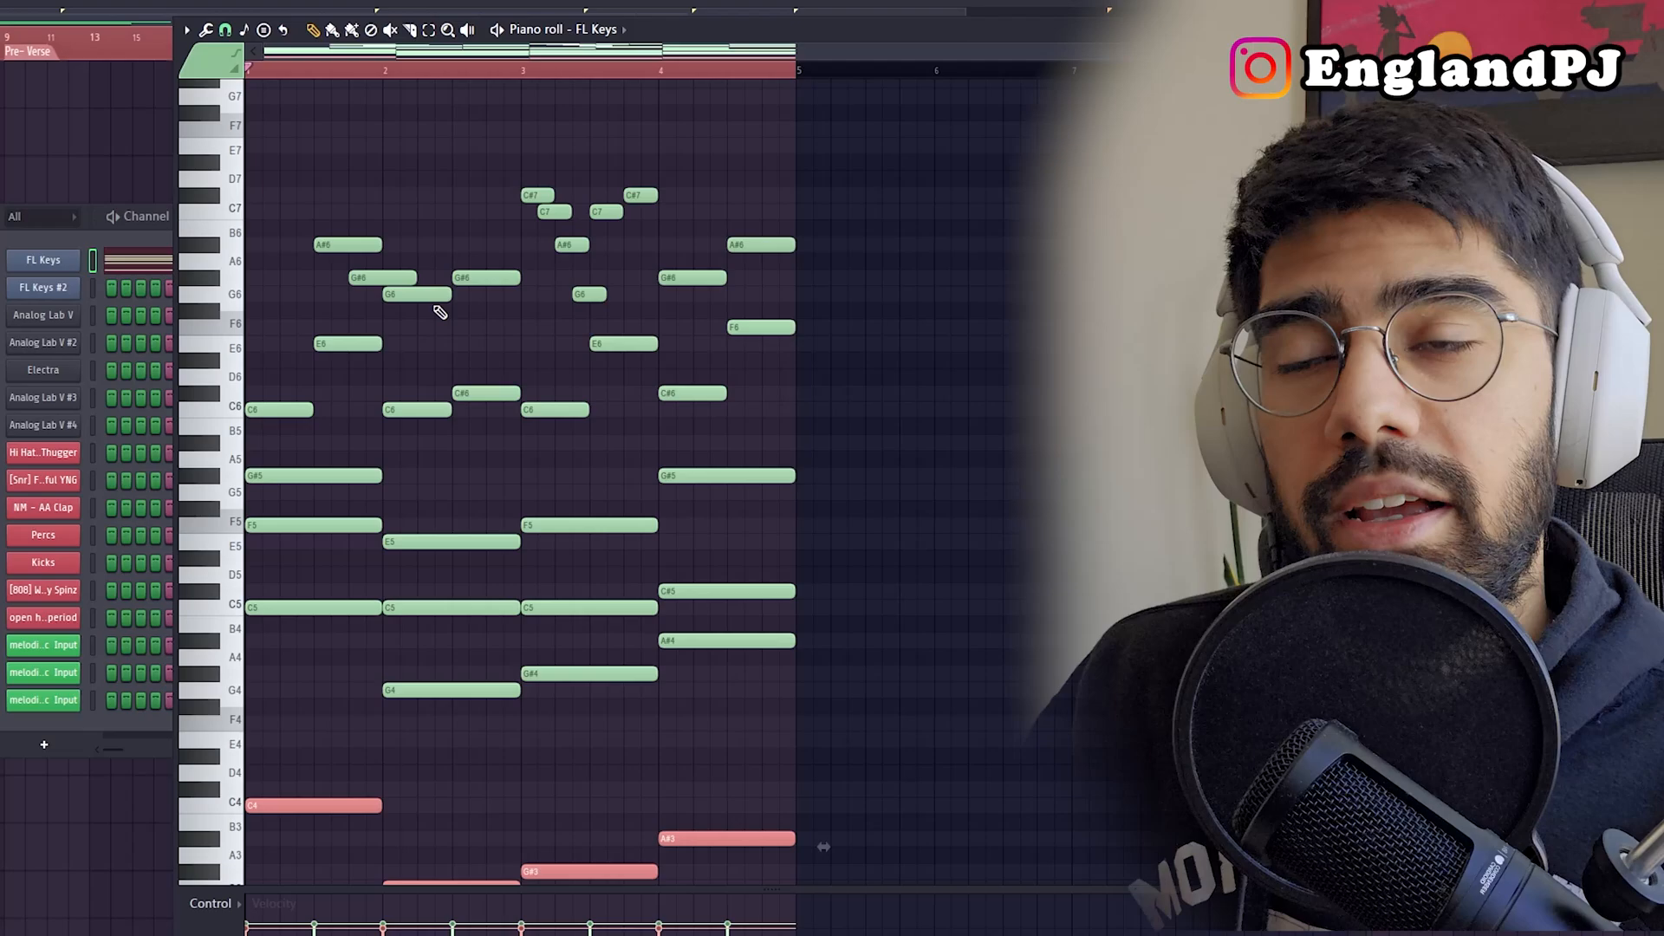
Check the FL Keys #2 piano roll, return to FL Keys and select its counter-melody notes from G6 to C#7.
click(94, 287)
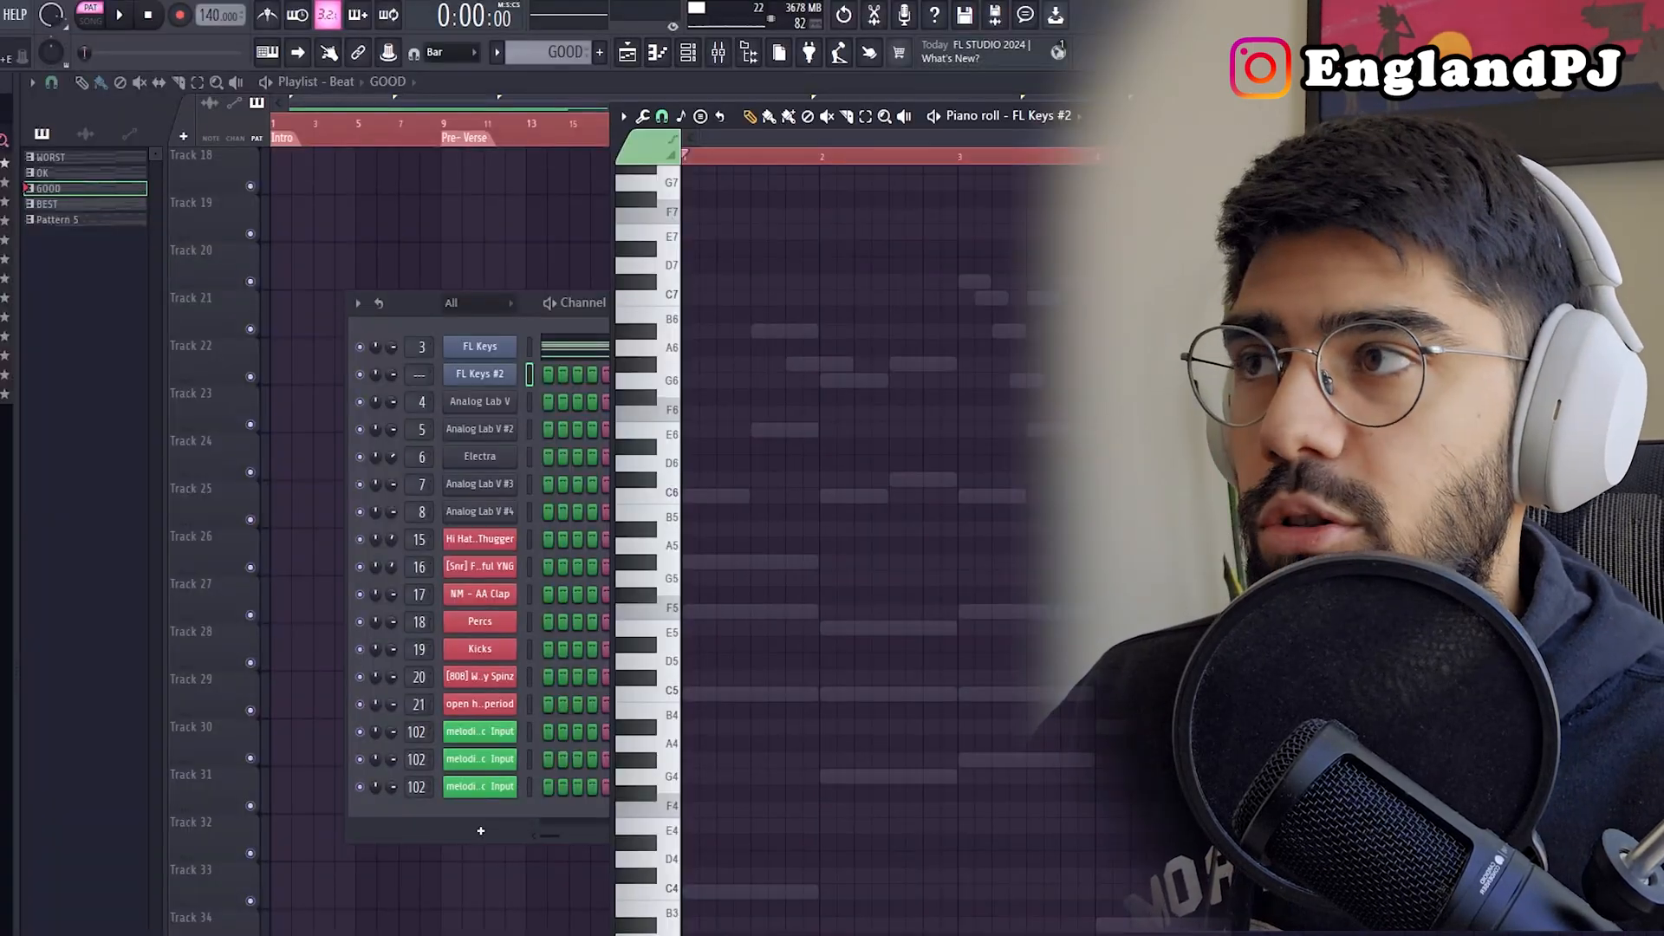
click(270, 15)
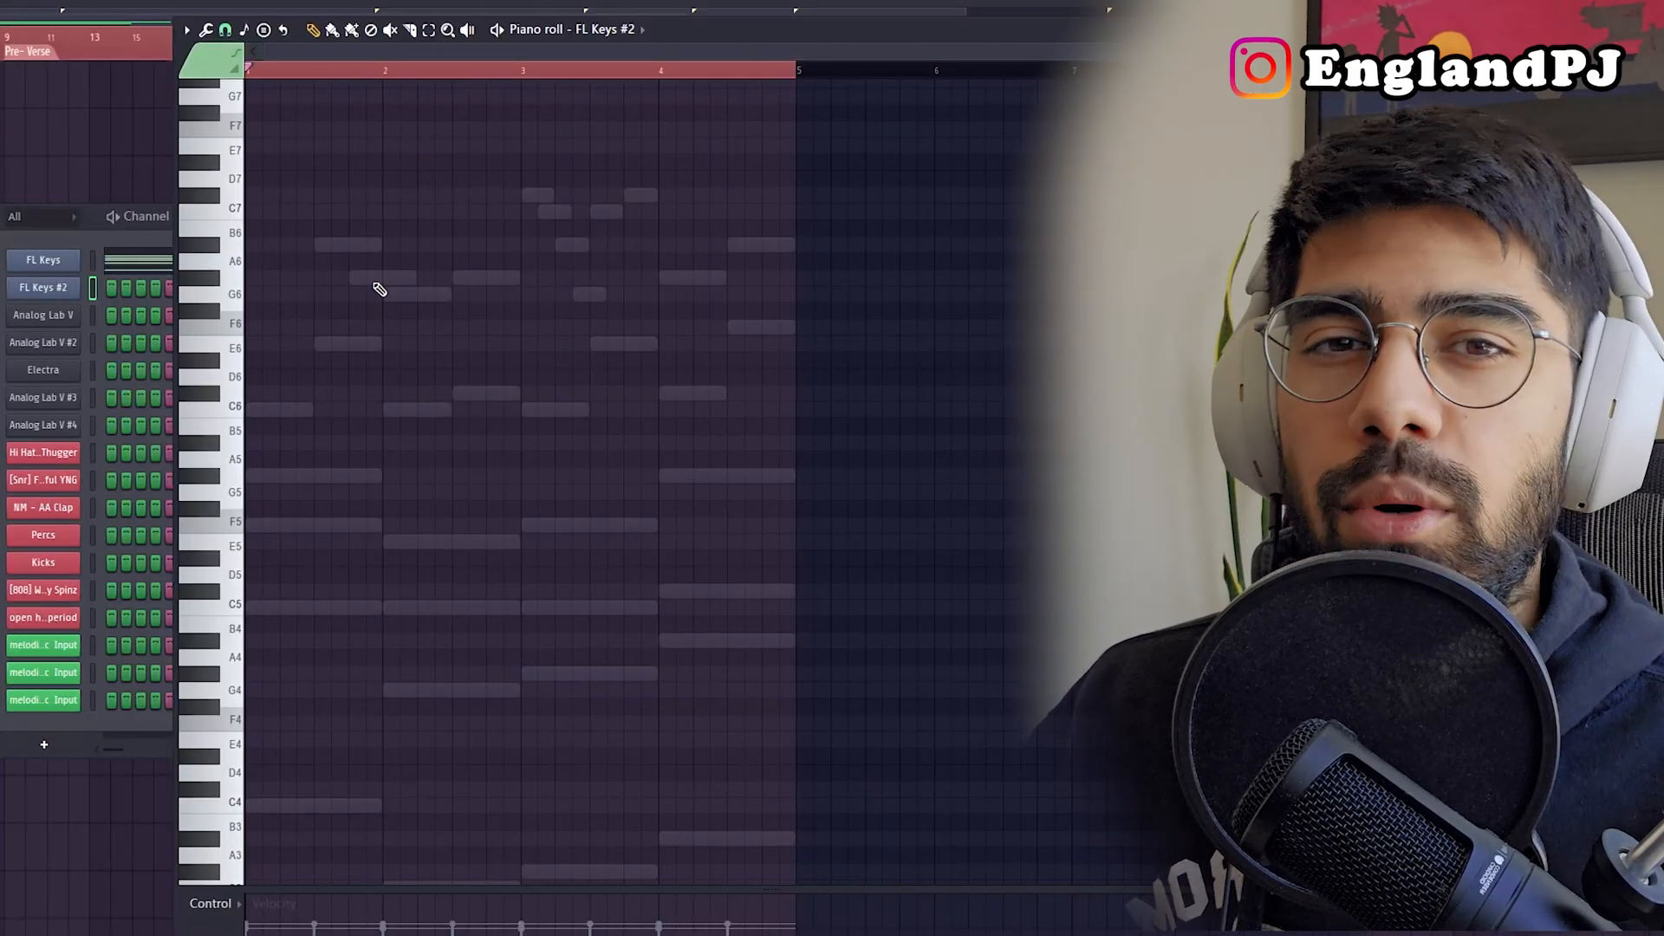
click(170, 263)
drag(895, 302, 275, 170)
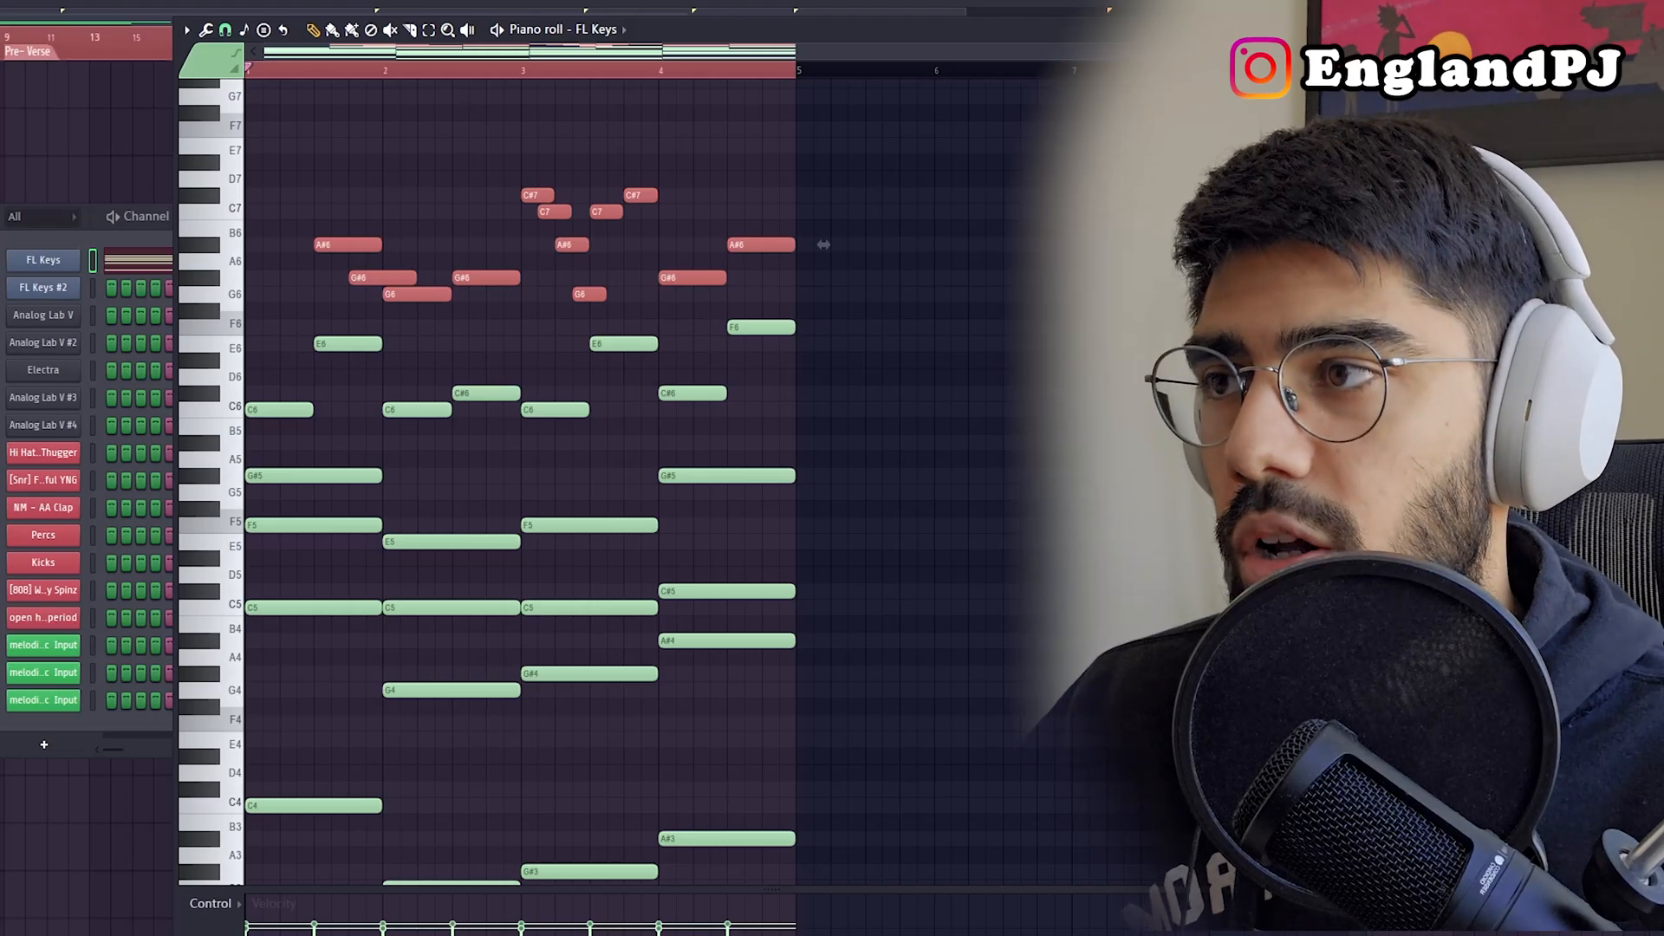
Draw a counter-melody in FL Keys #2 across bars 1 to 3: C#7, C7, A#6, G6, G#6, A#6, G#6, G6, G#6, A#6.
click(43, 287)
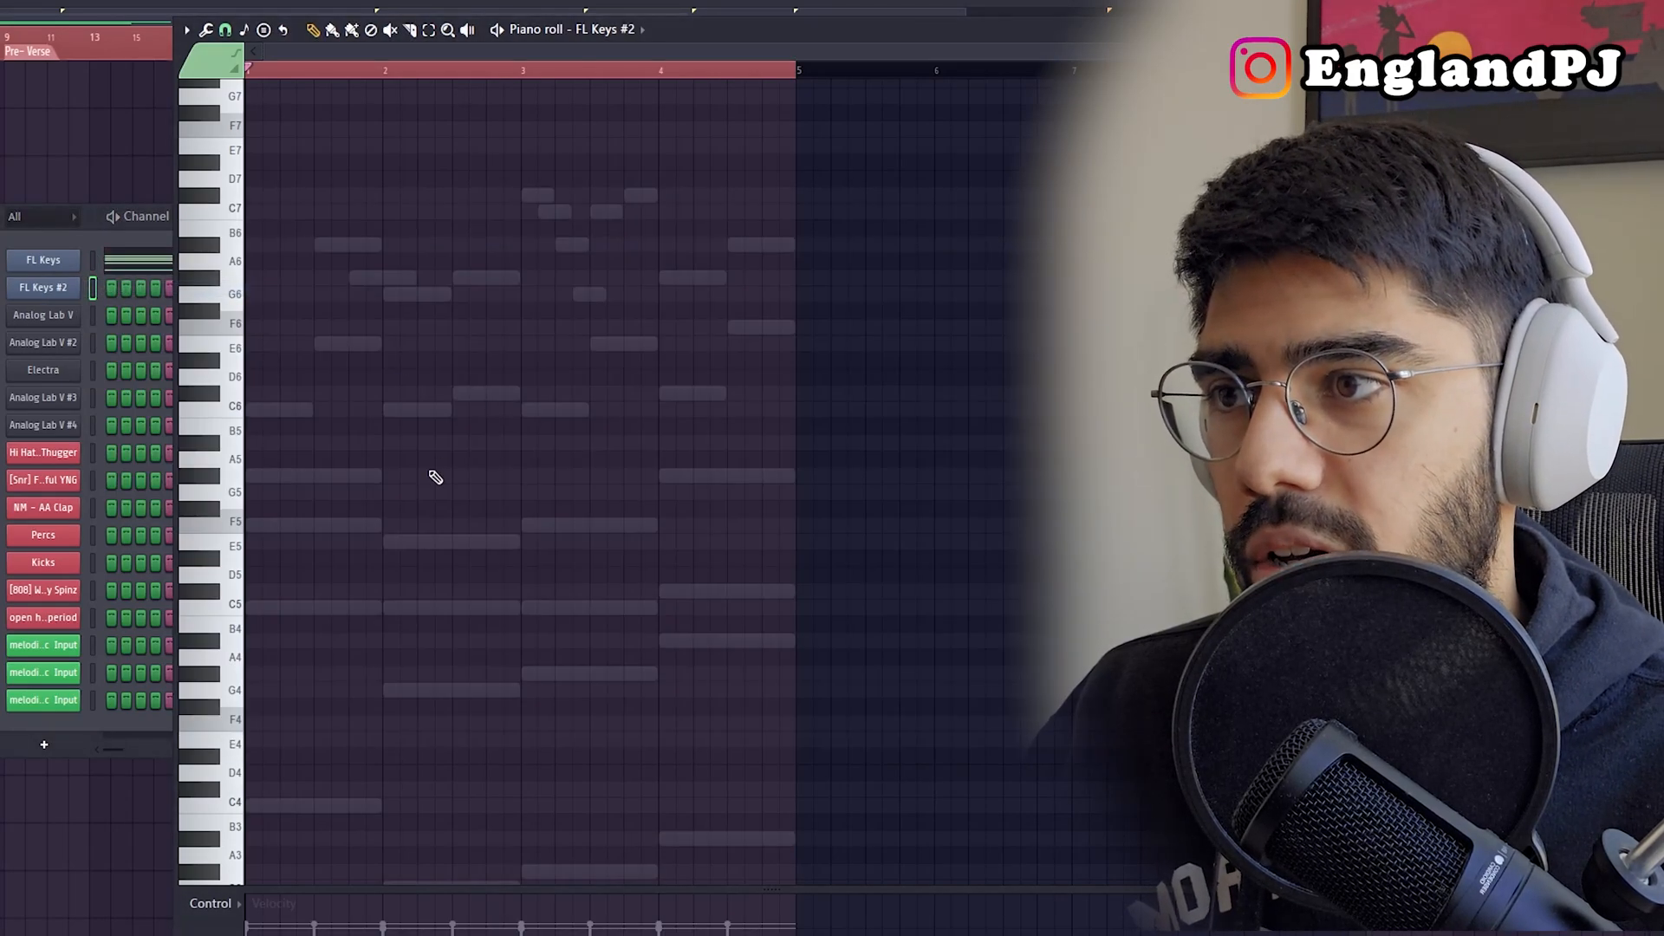
click(353, 245)
click(389, 294)
click(424, 278)
click(458, 245)
click(492, 279)
click(527, 295)
click(544, 279)
click(562, 245)
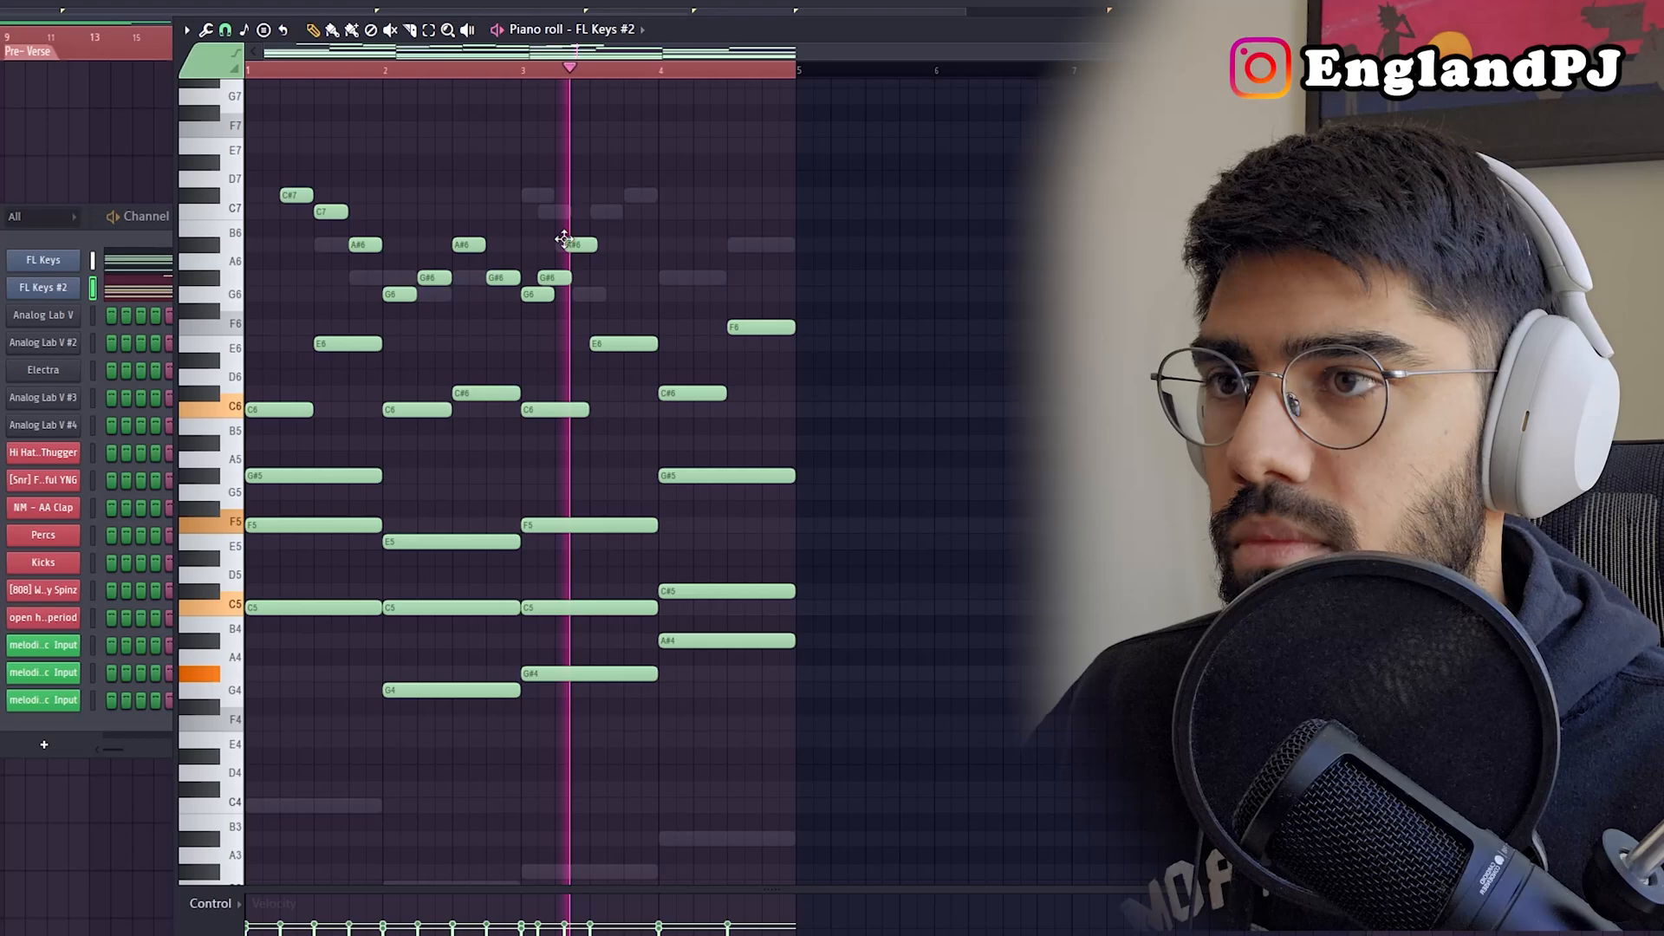
Extend the counter-melody through bars 3 and 4 with C7, A#6, G6, G#6, C#7 and C7, and play the pattern back.
click(577, 211)
click(596, 245)
click(613, 294)
click(630, 278)
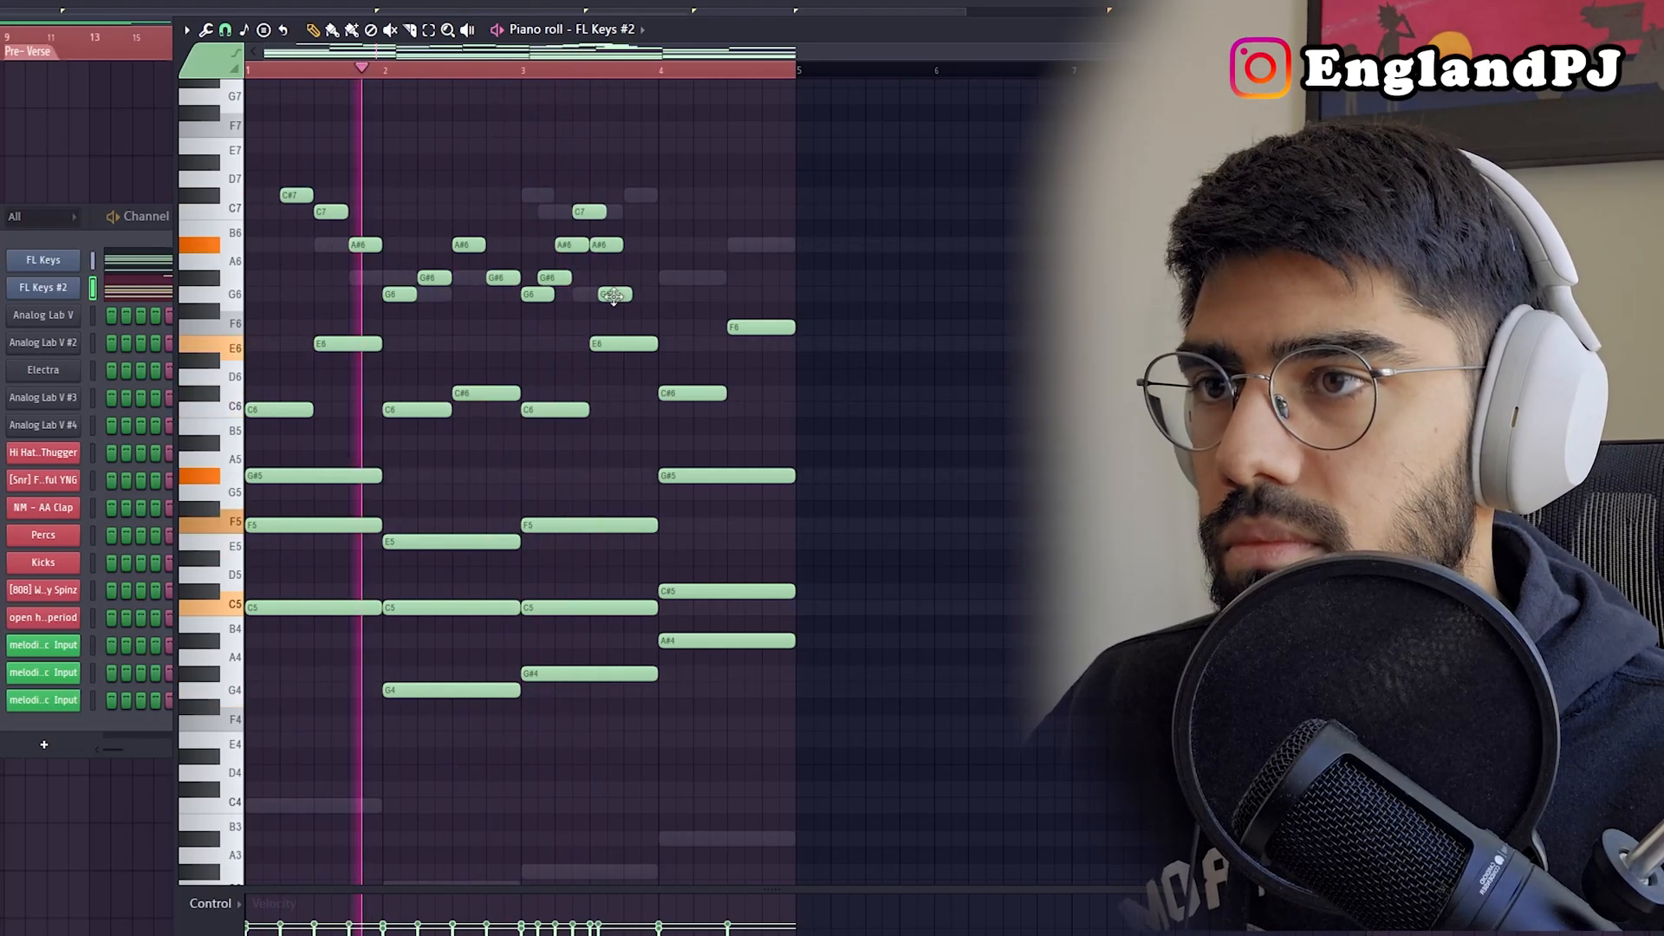
click(664, 195)
click(735, 212)
key(space)
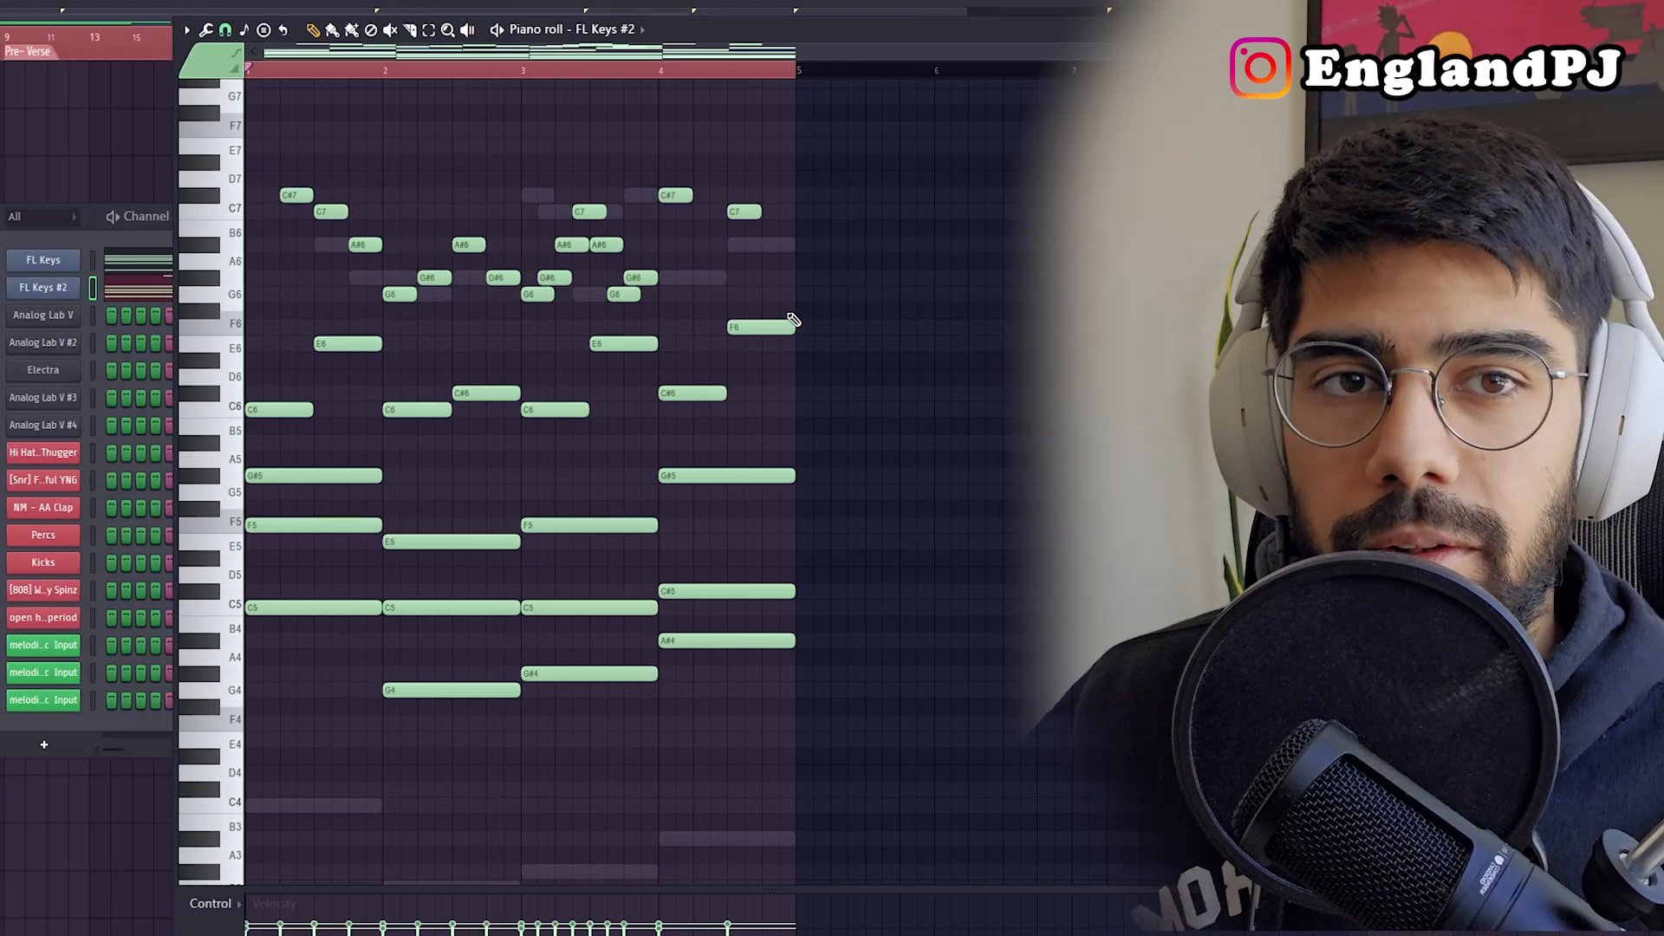
key(space)
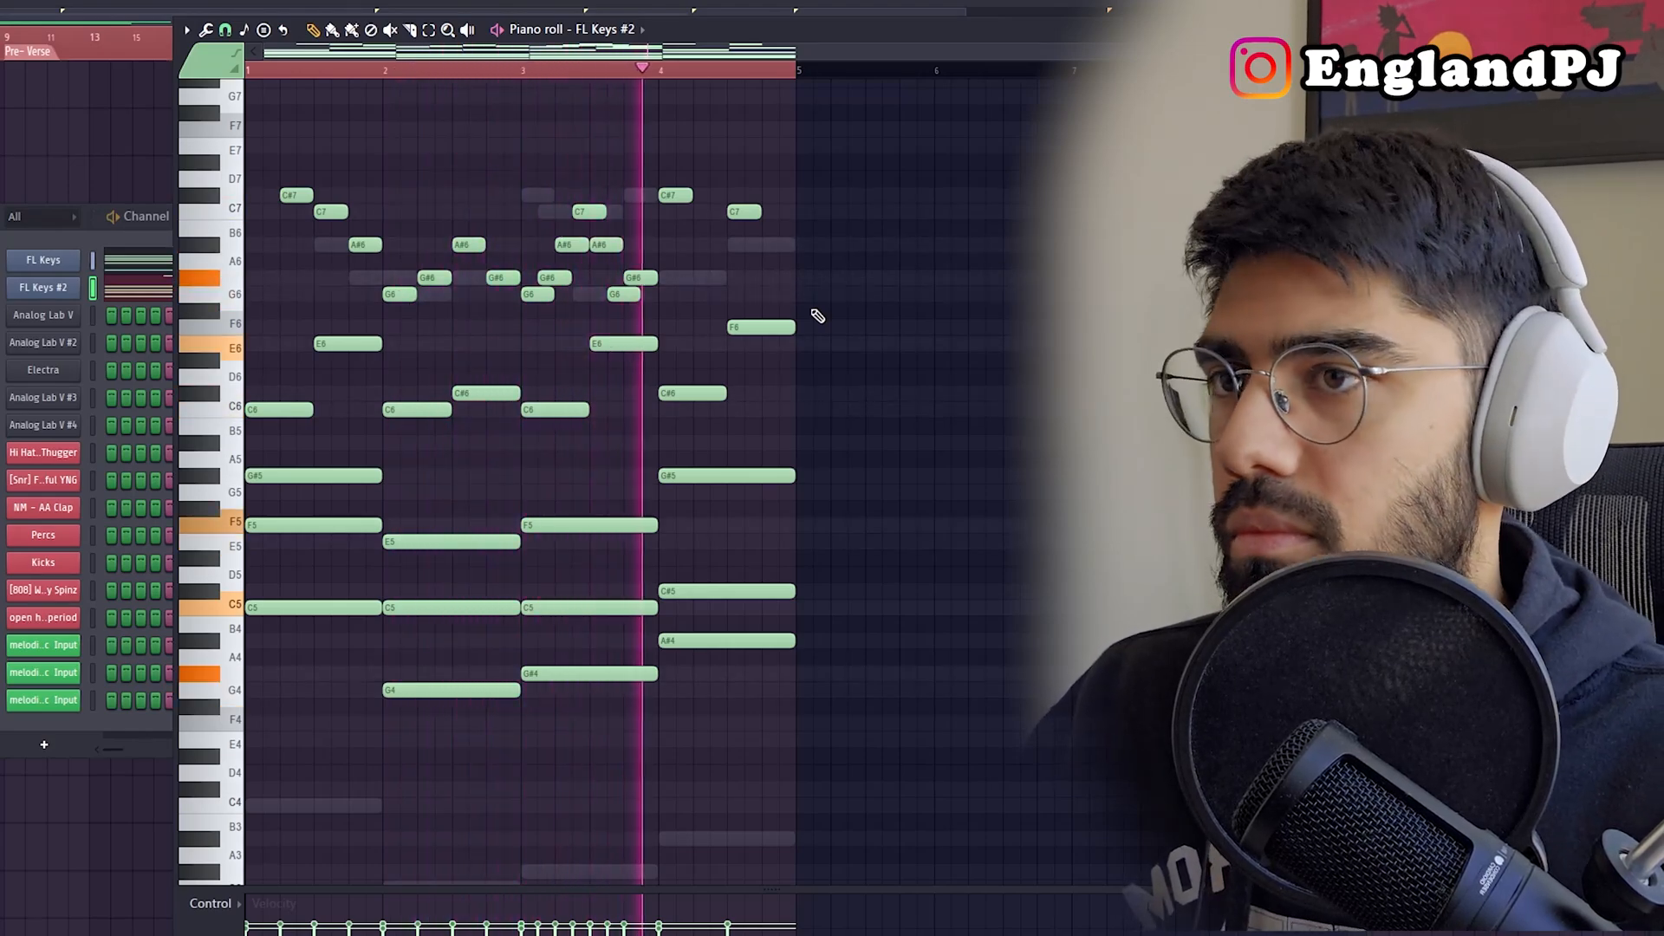
key(space)
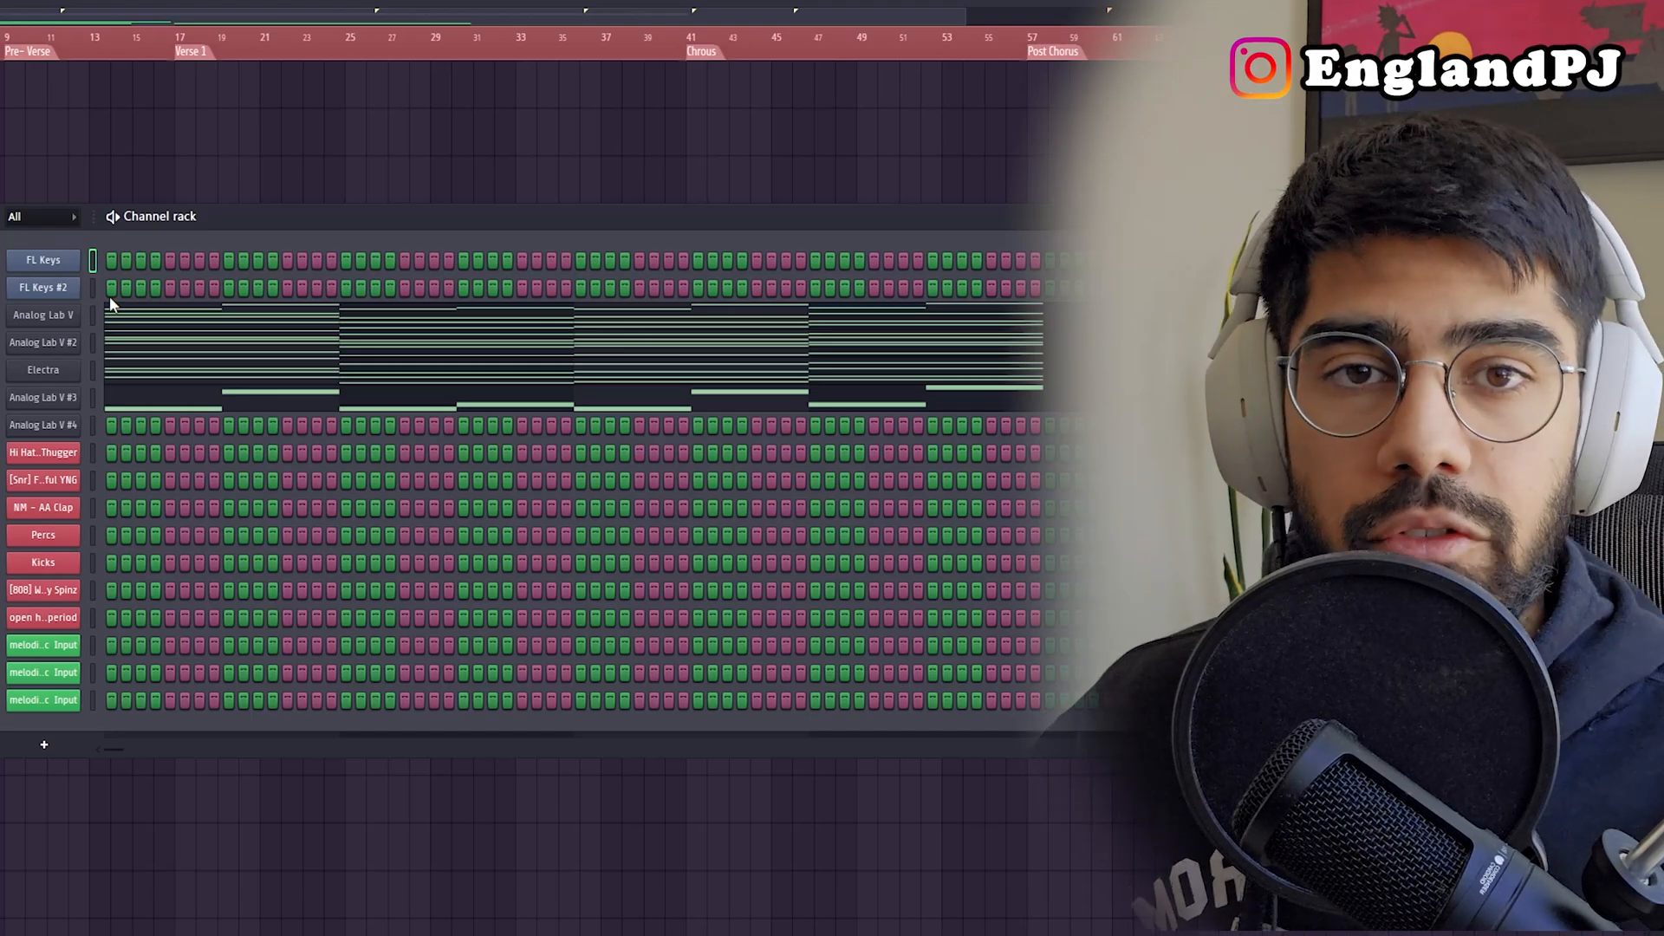
Review the notes in the Analog Lab V, Analog Lab V #2 and Electra piano rolls to compare how the melody is layered.
click(110, 299)
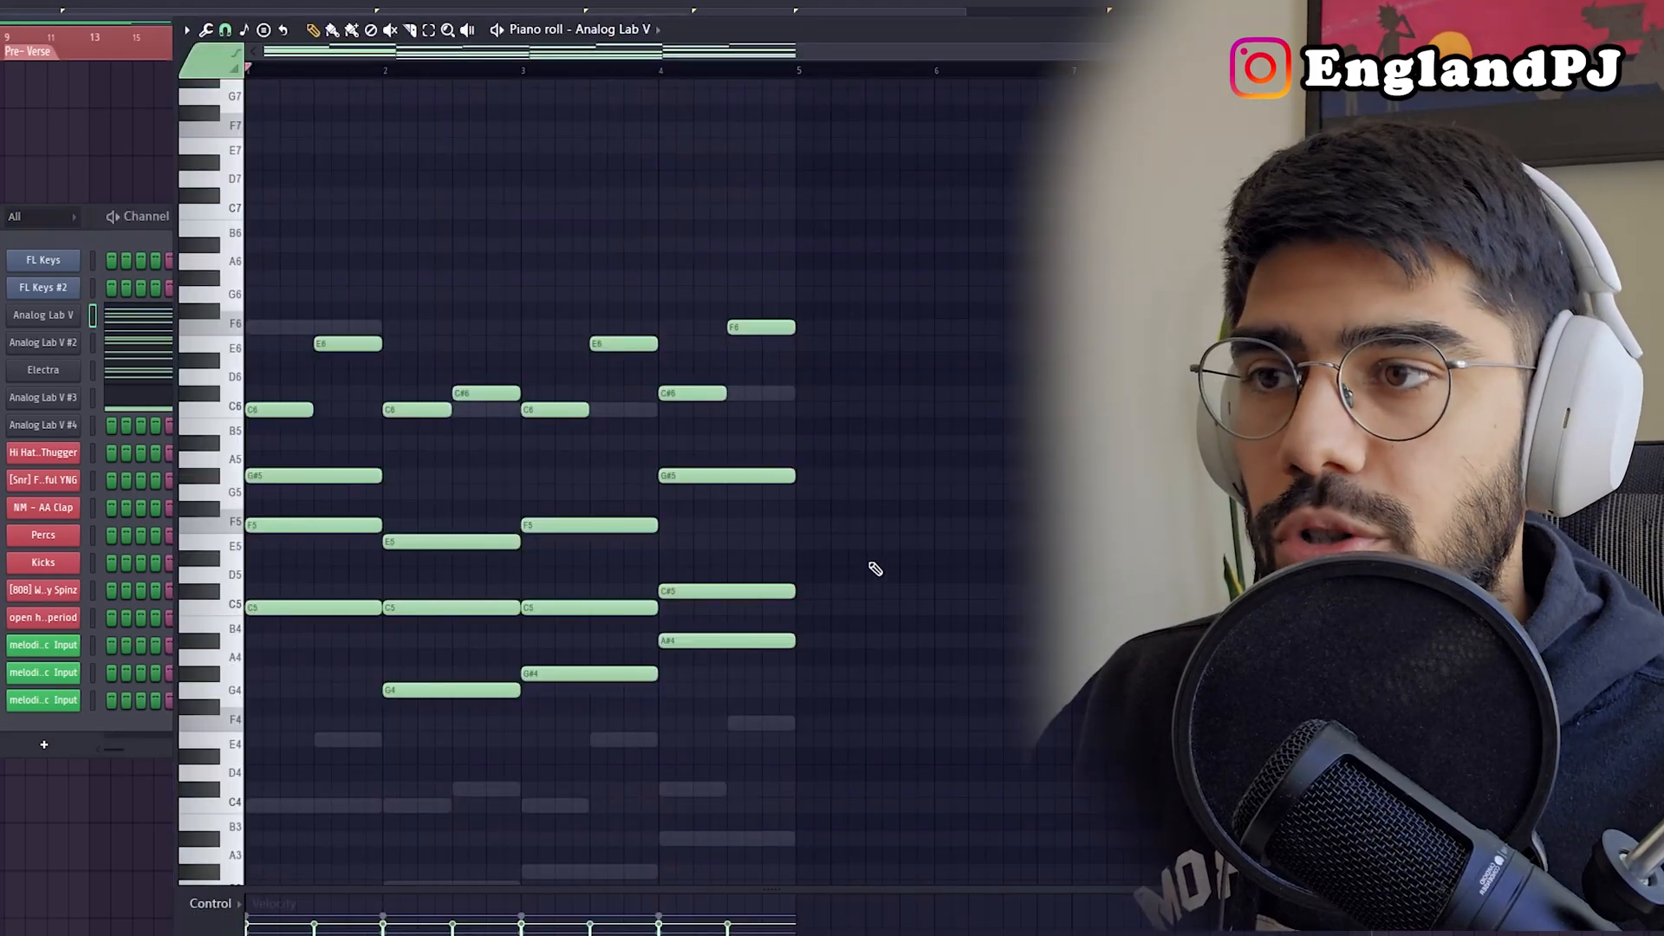
drag(997, 727, 171, 308)
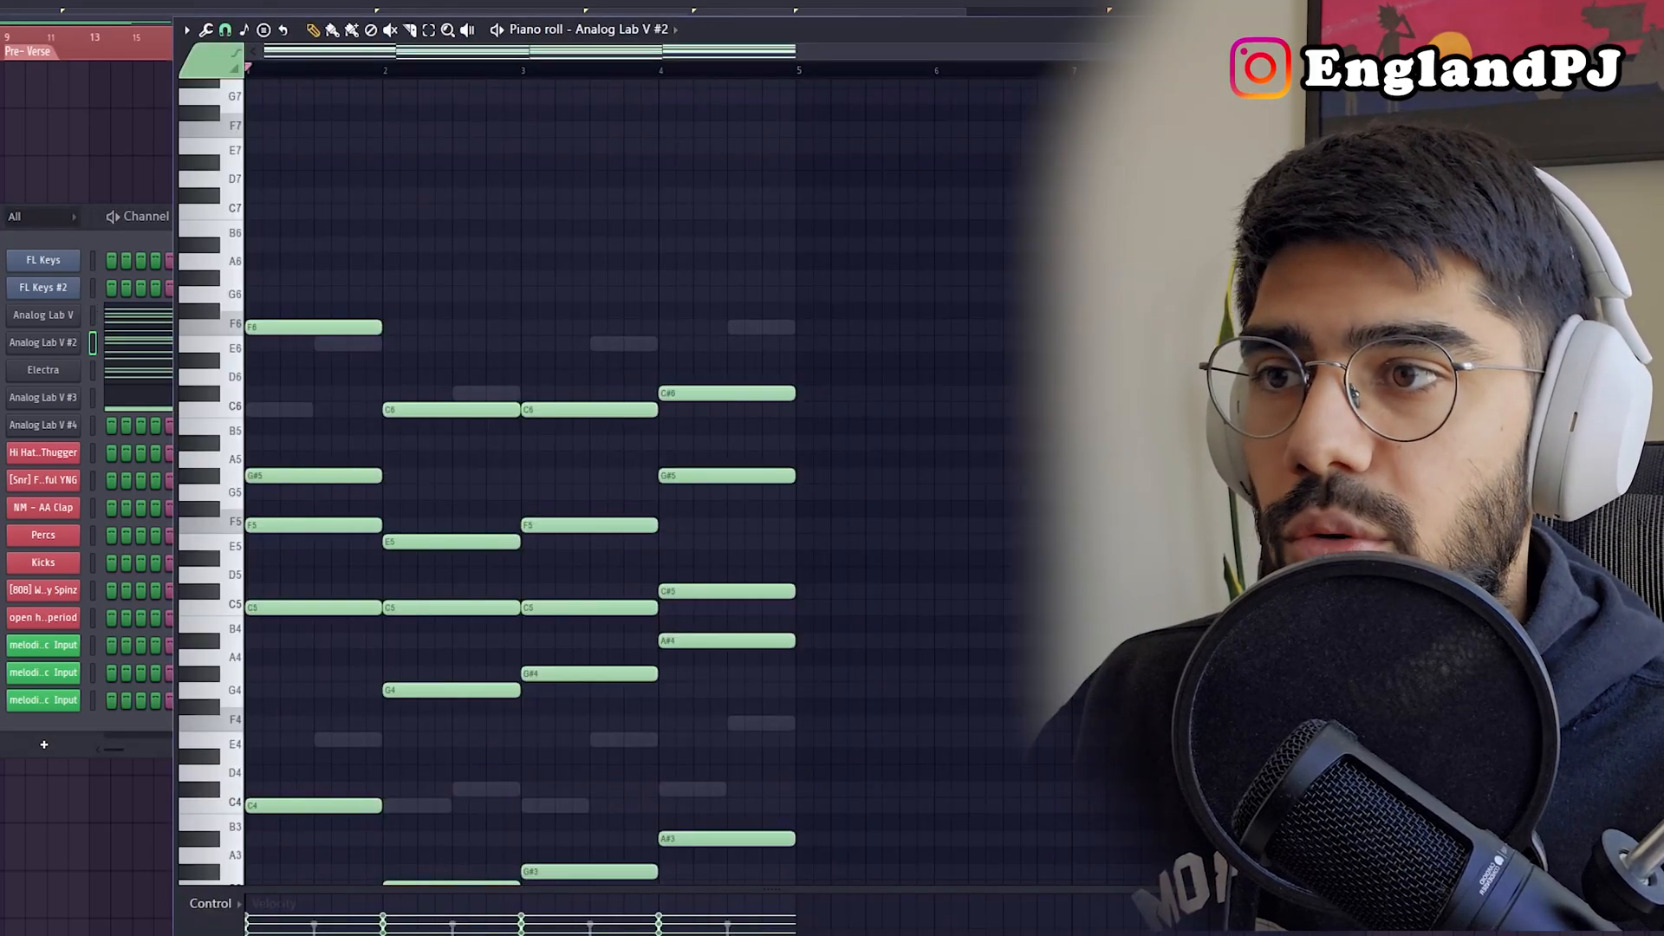
scroll(913, 562, down, 3)
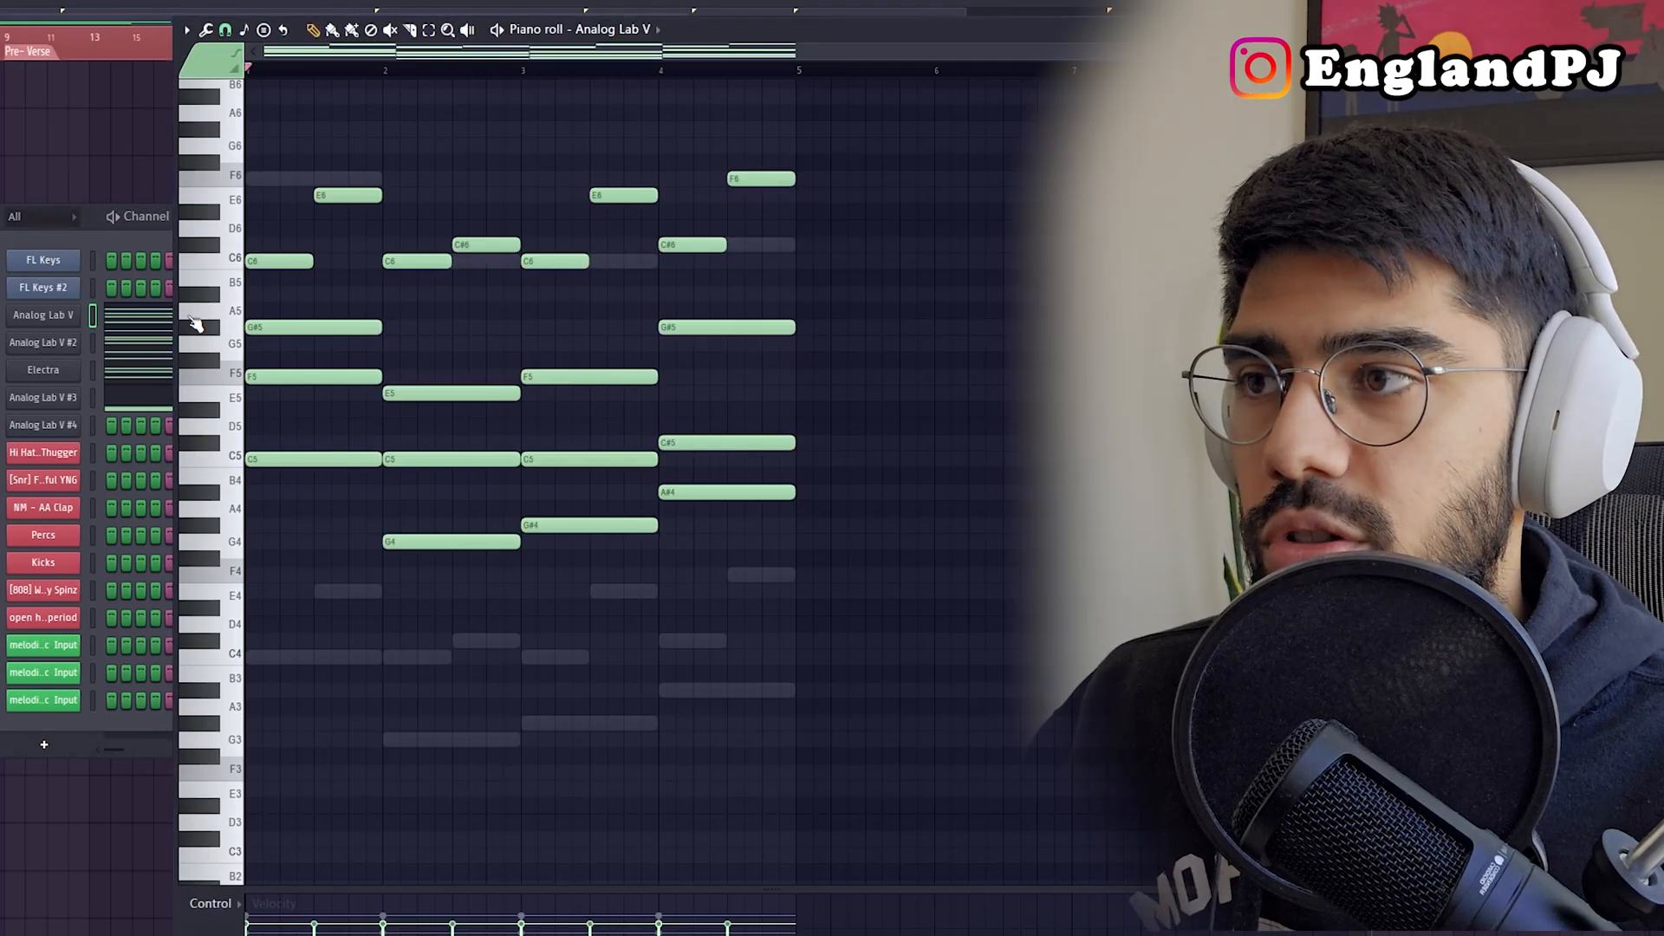
click(137, 374)
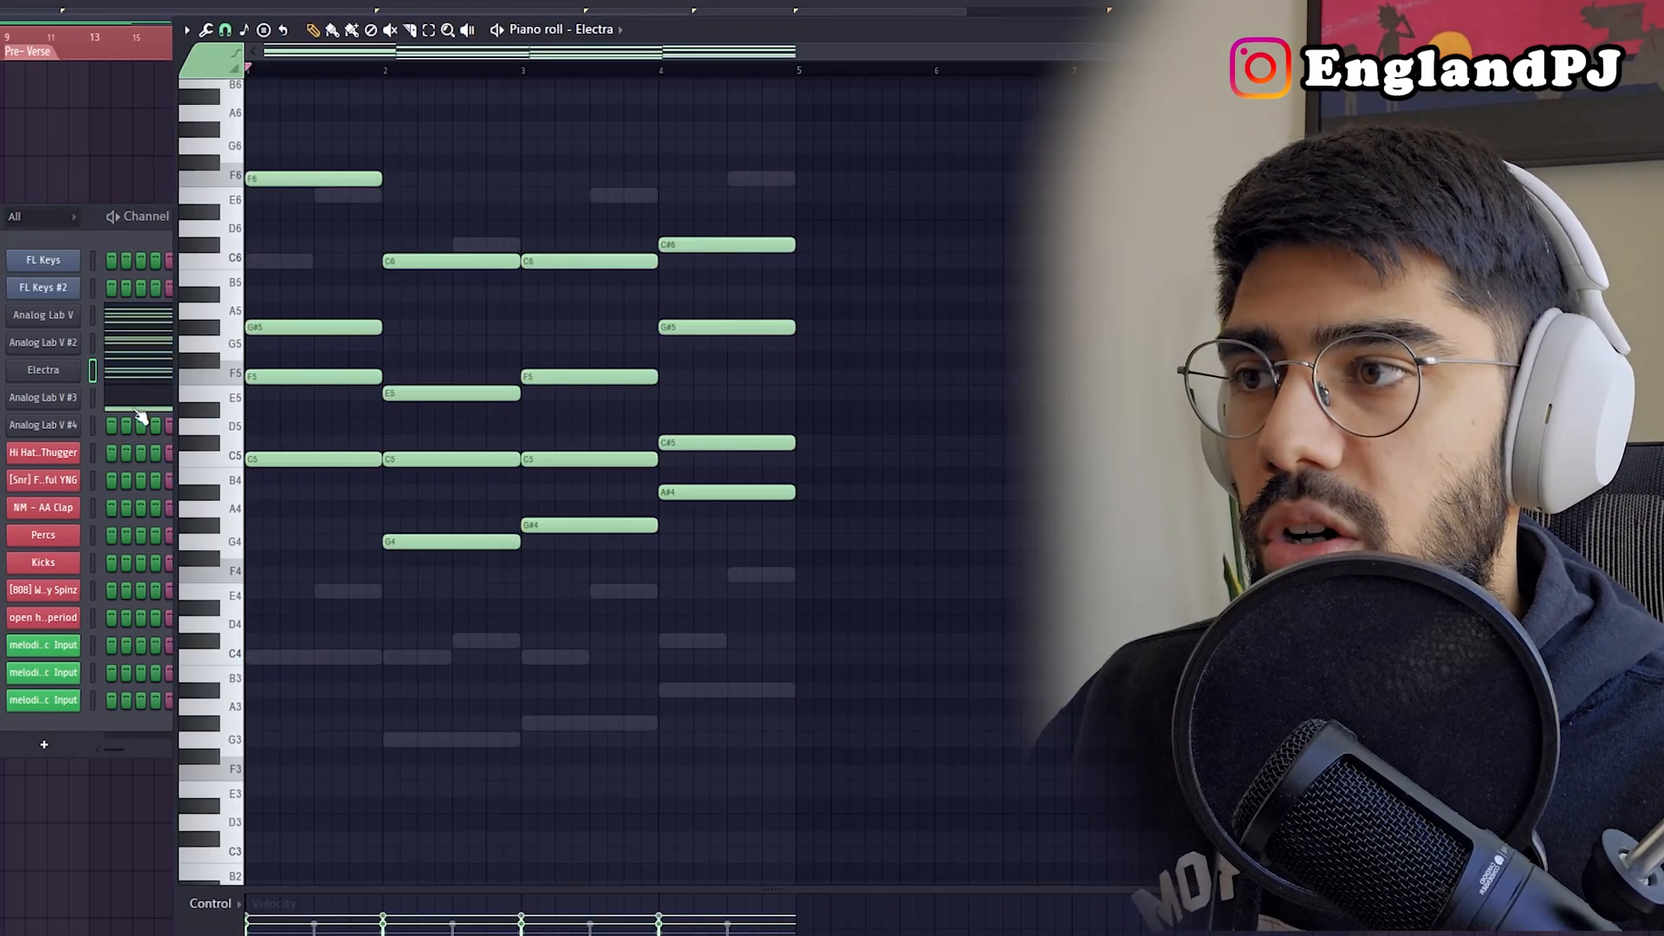
Examine the notes in the Analog Lab V #3 piano roll and return to the channel rack.
click(138, 409)
scroll(753, 753, down, 2)
scroll(765, 746, up, 2)
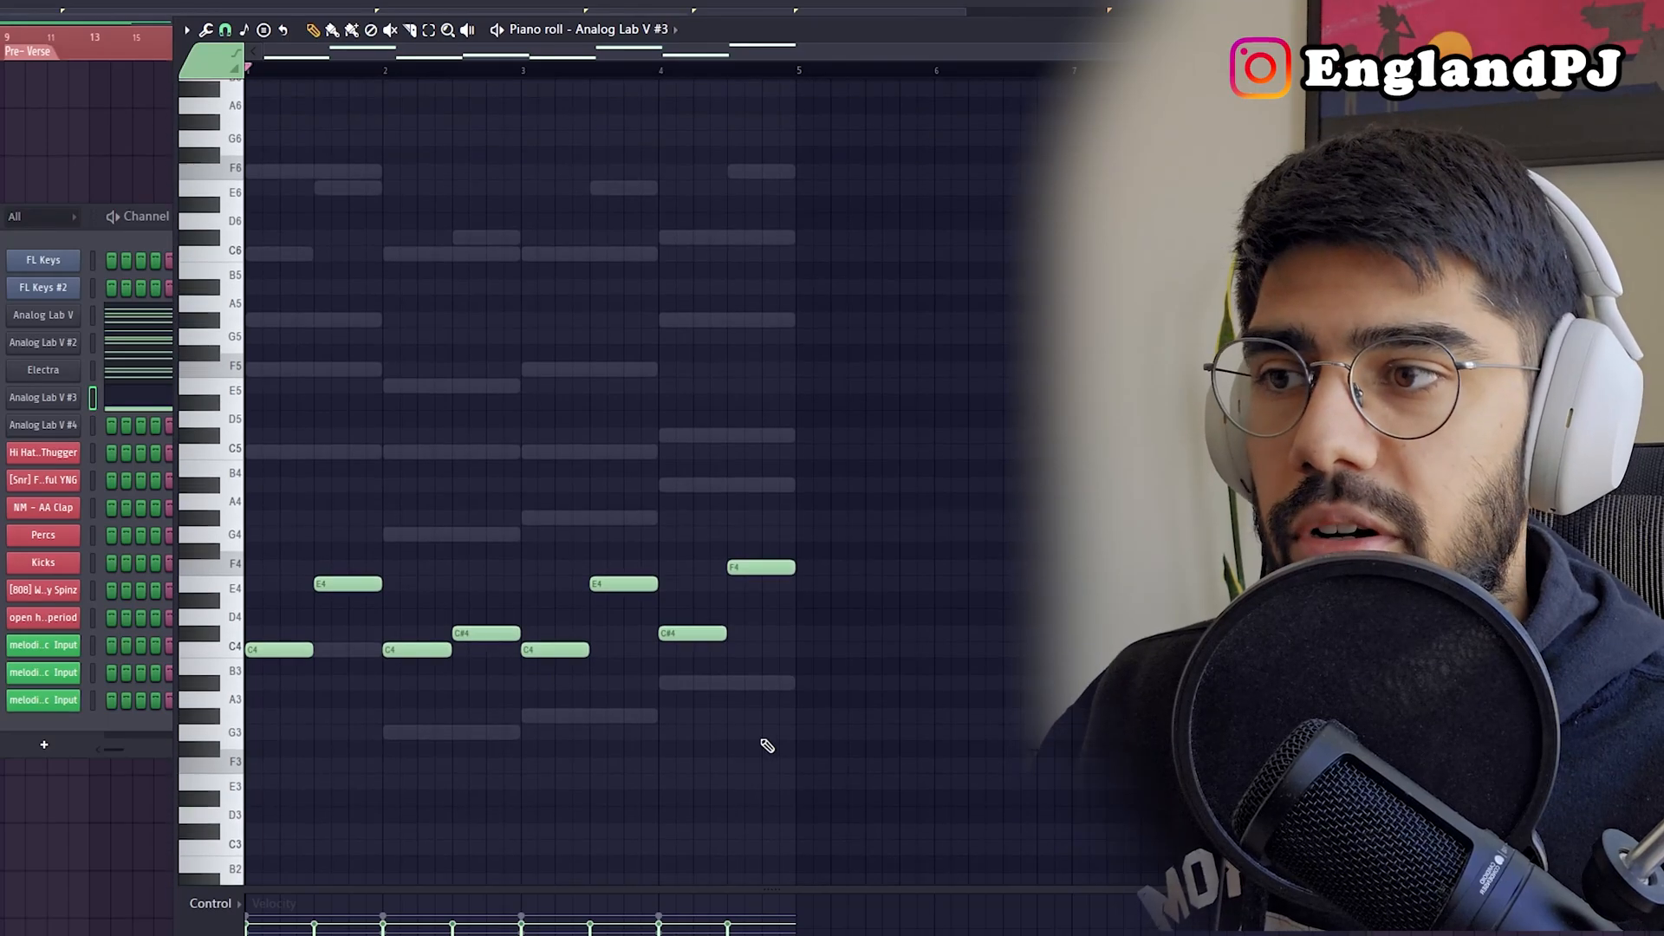
drag(906, 694, 60, 447)
key(Escape)
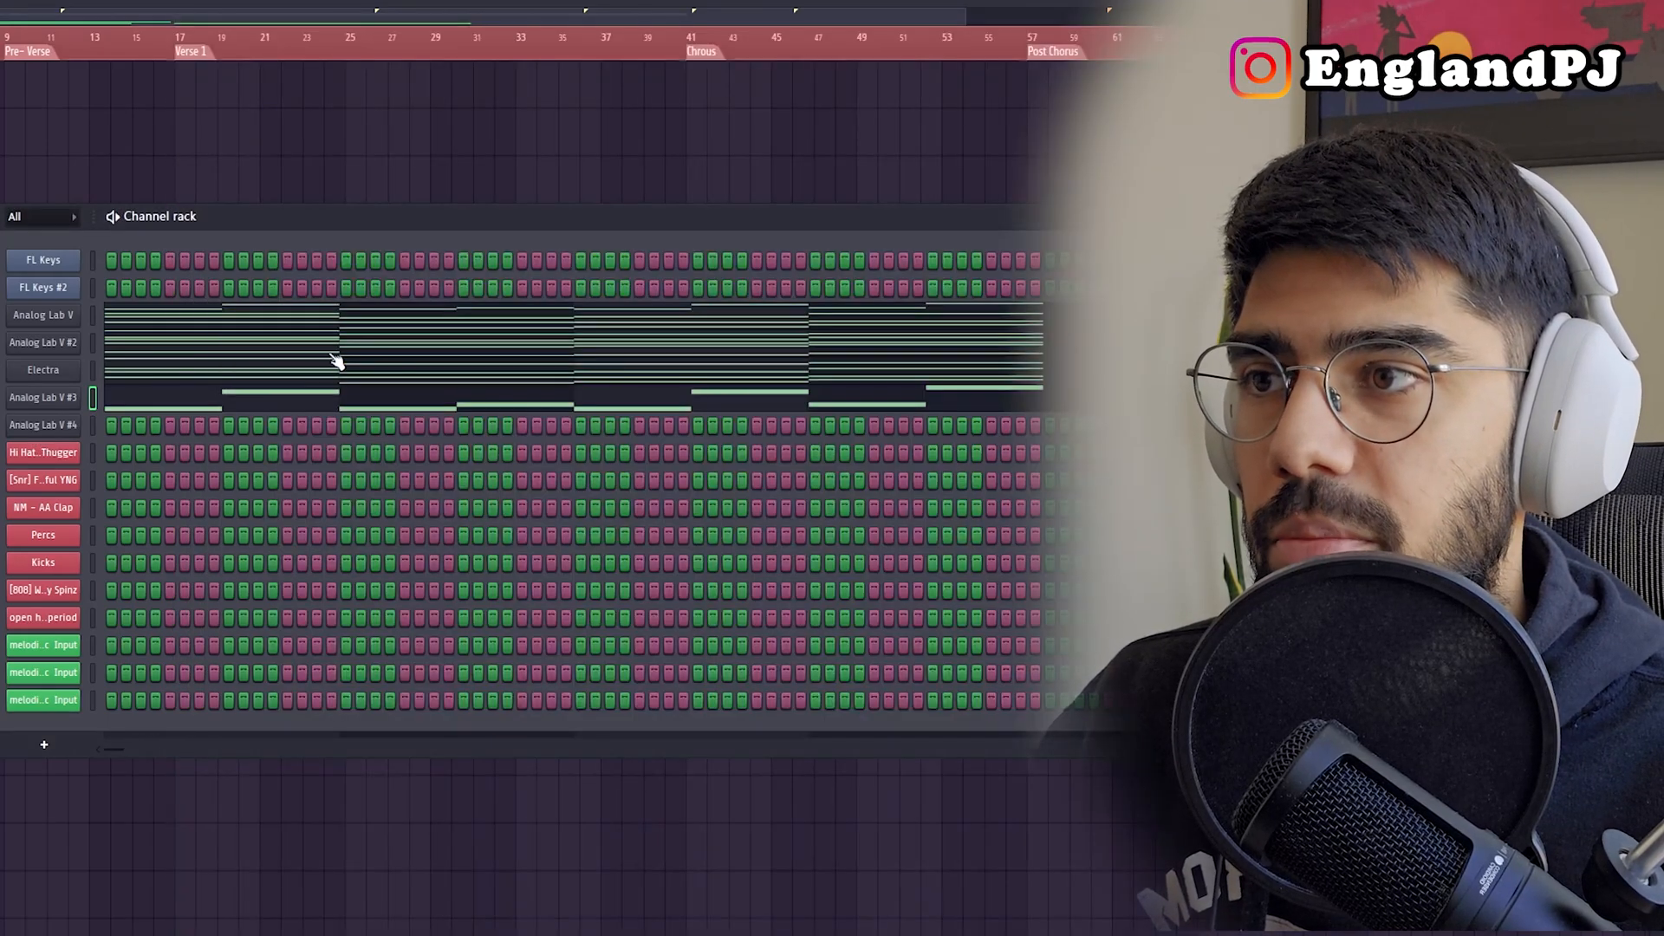
Select all the Analog Lab V notes to show its layers, deselect them and listen to the pattern.
click(459, 313)
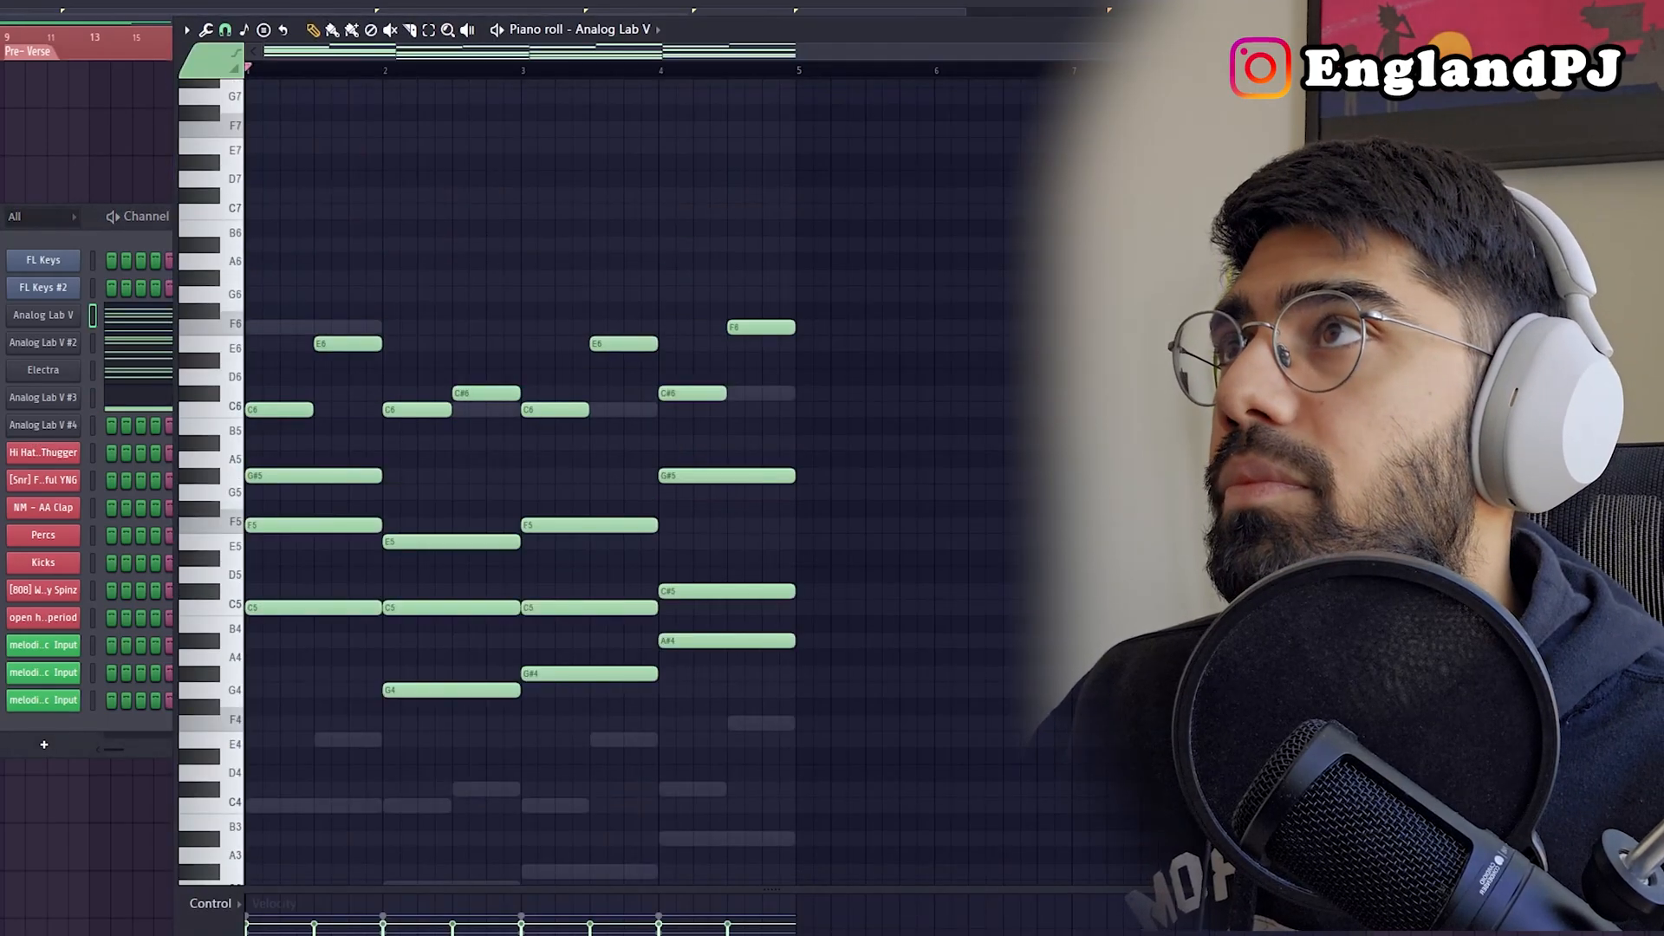
drag(899, 783, 243, 239)
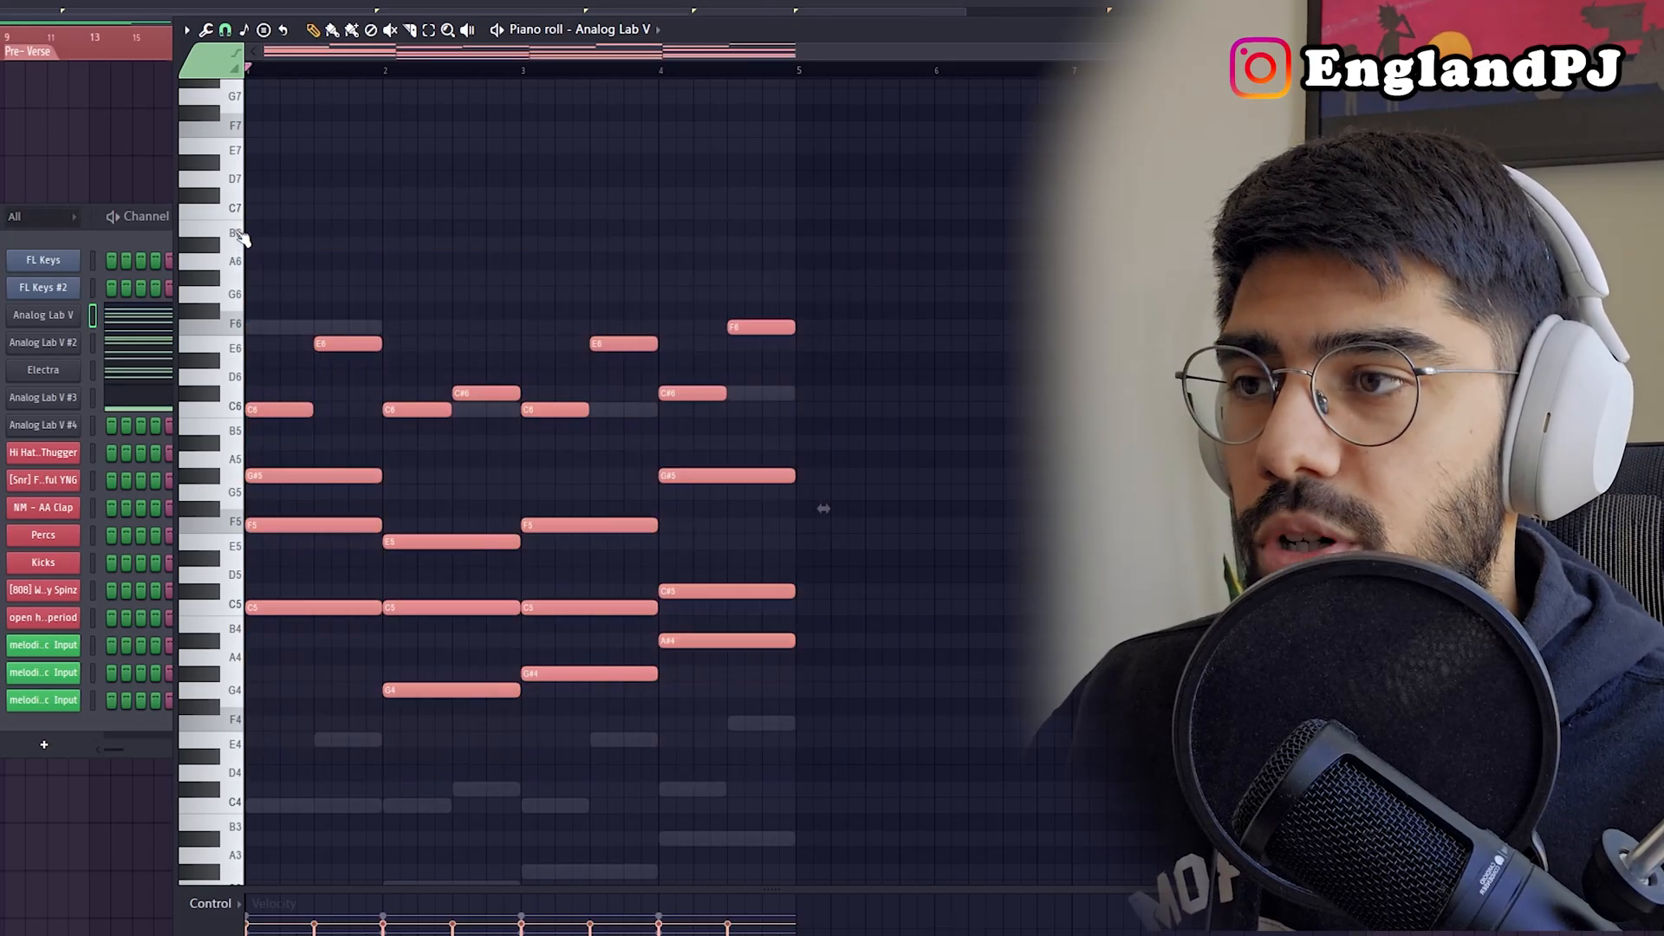
click(426, 262)
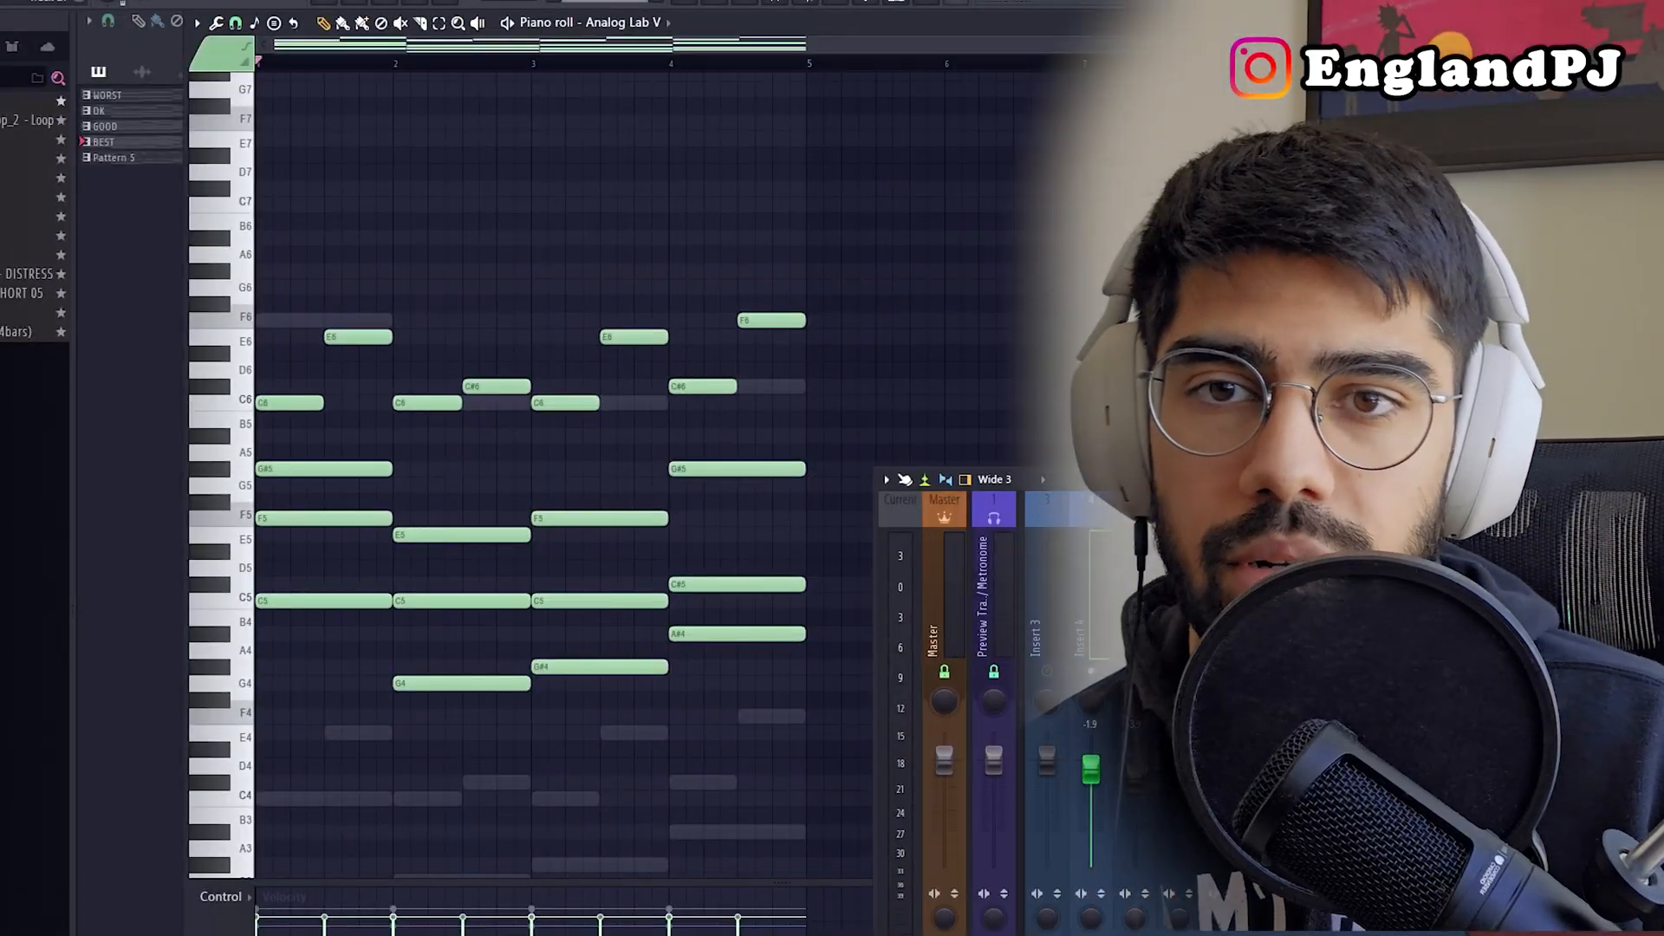
key(space)
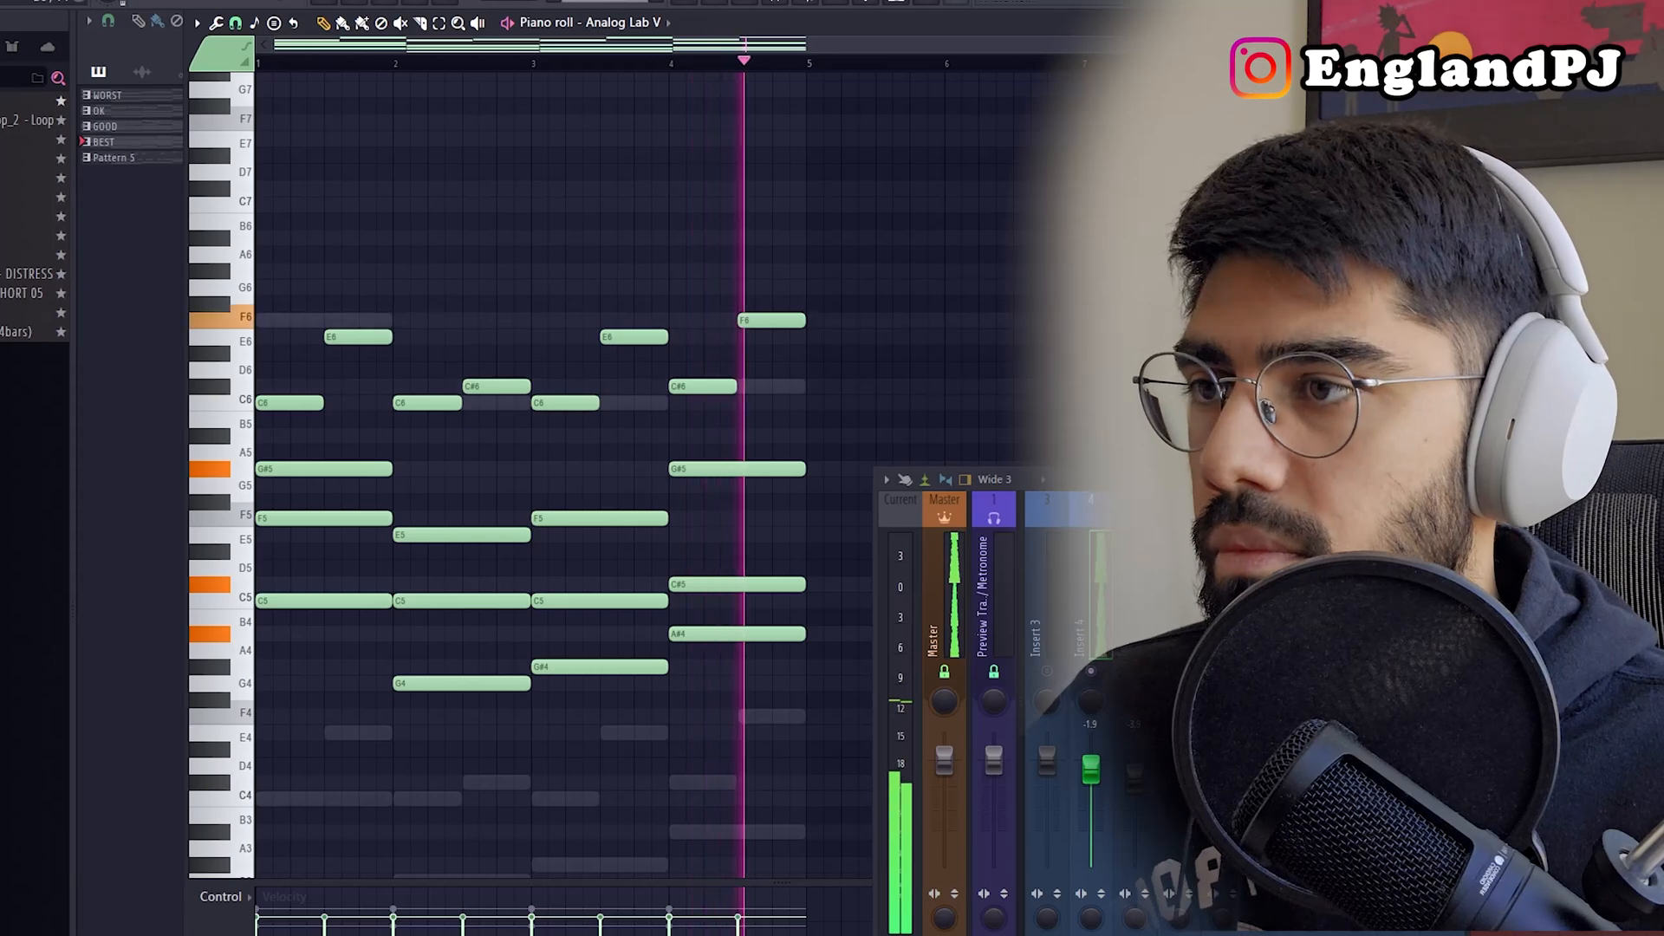
key(space)
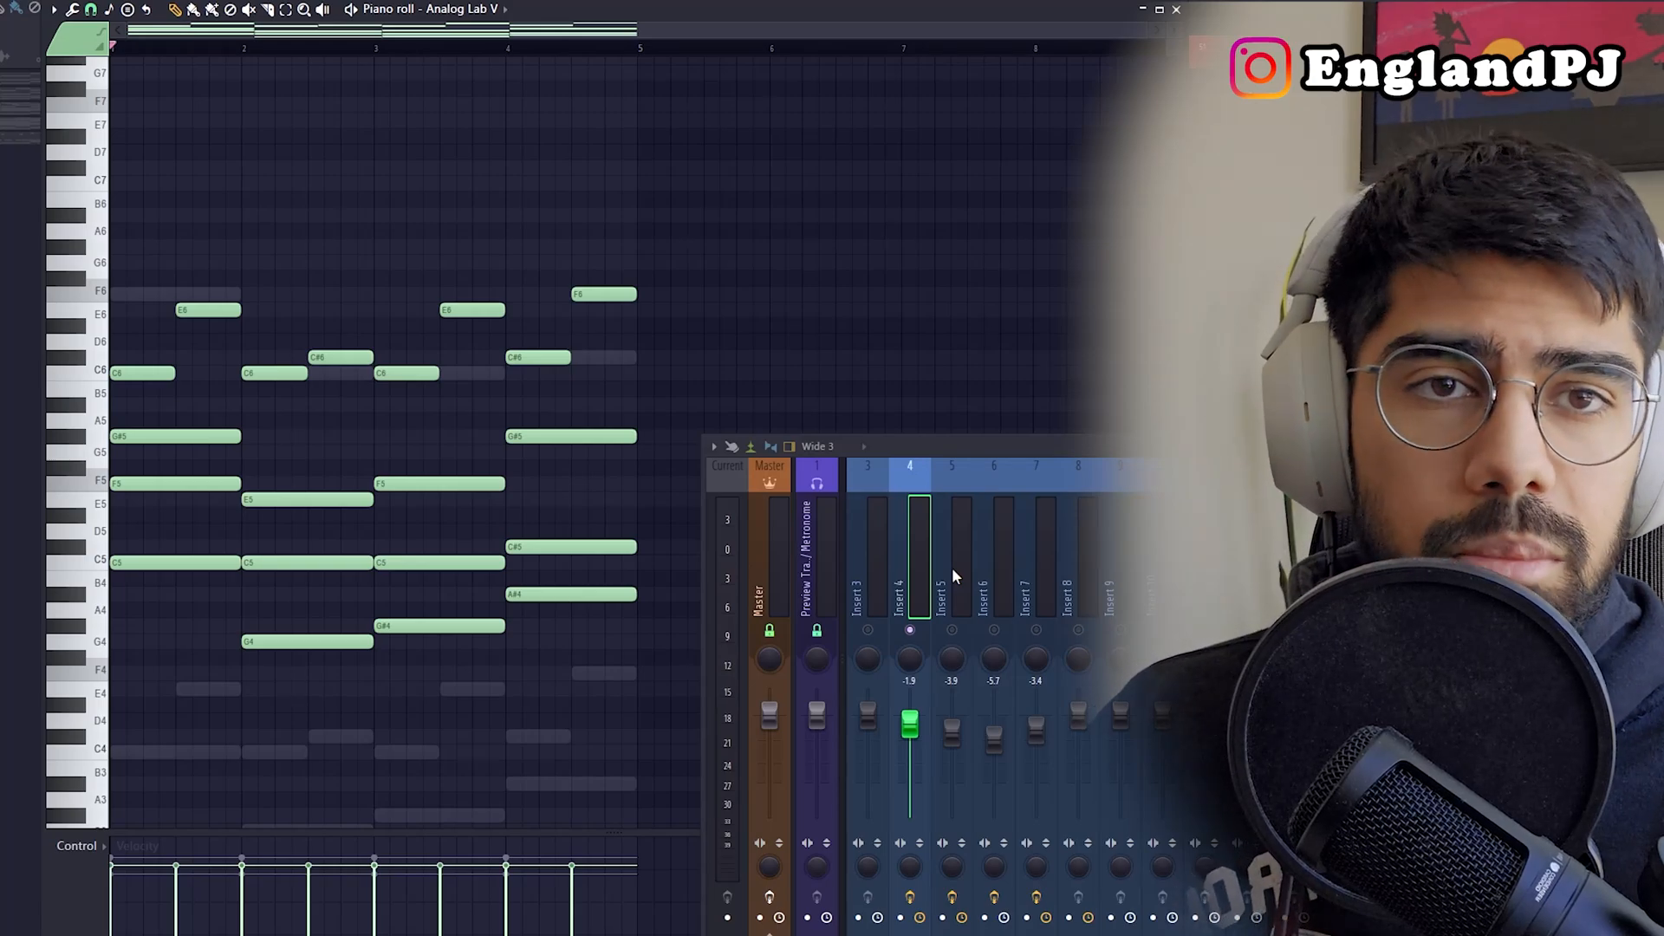
Solo mixer Insert 5, switch to the Analog Lab V #2 piano roll and listen to its part.
click(952, 629)
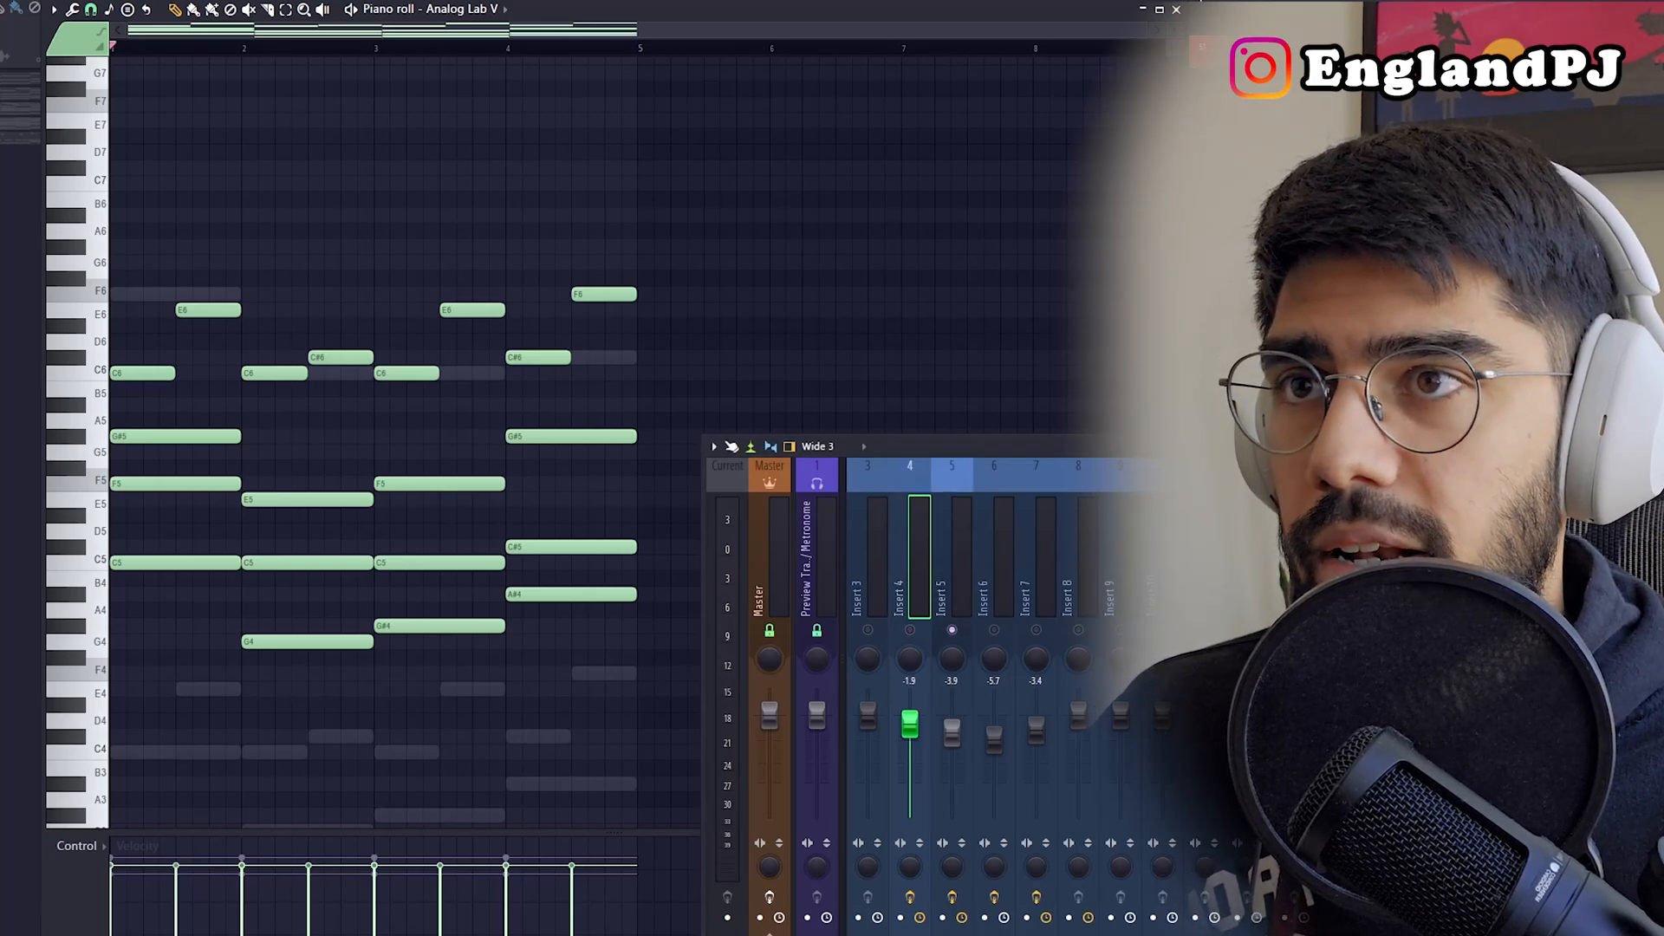
click(1175, 9)
click(419, 340)
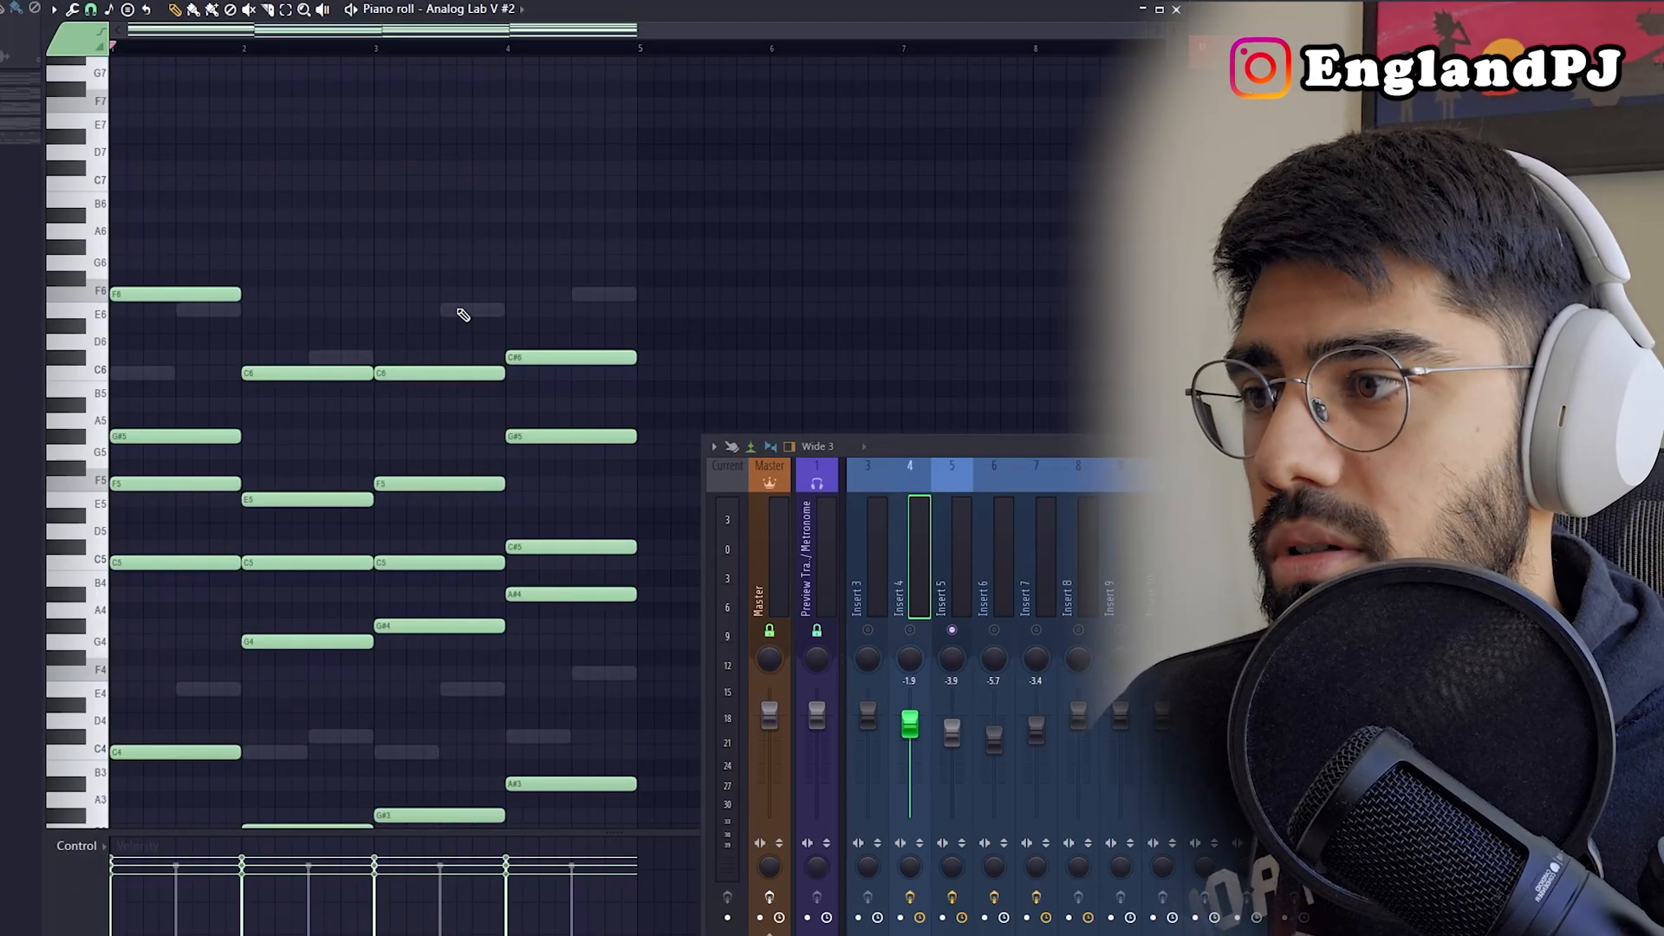
scroll(453, 327, down, 2)
key(space)
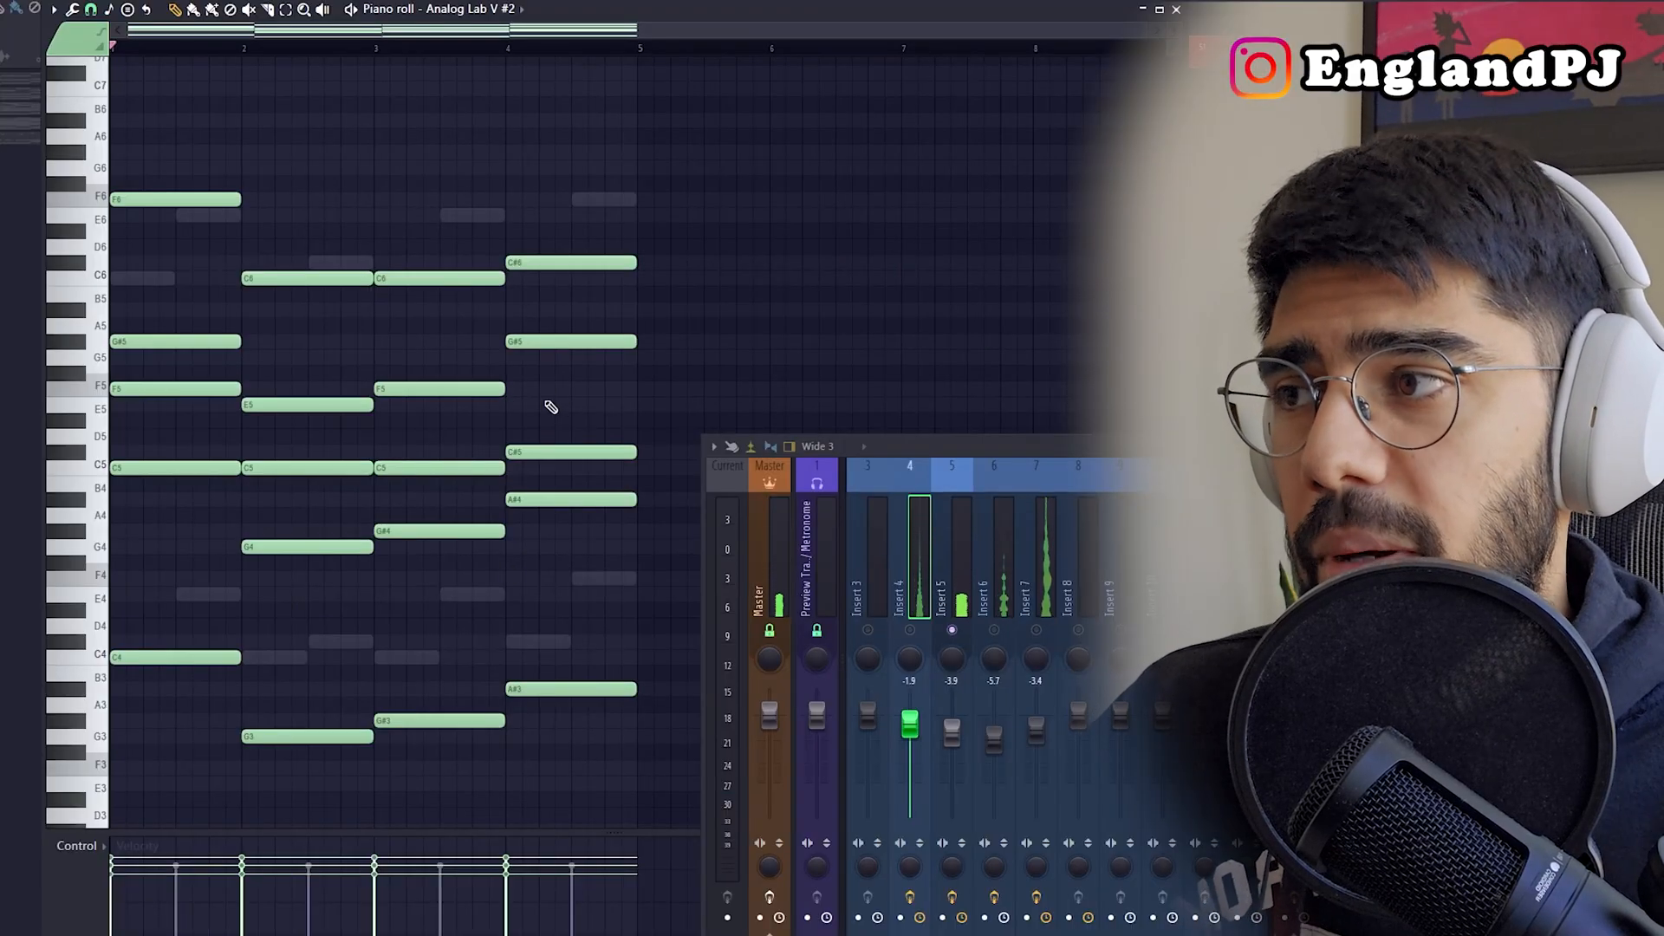
Highlight the middle chord notes of Analog Lab V #2 bar by bar across bars 1 to 4.
drag(190, 426, 137, 354)
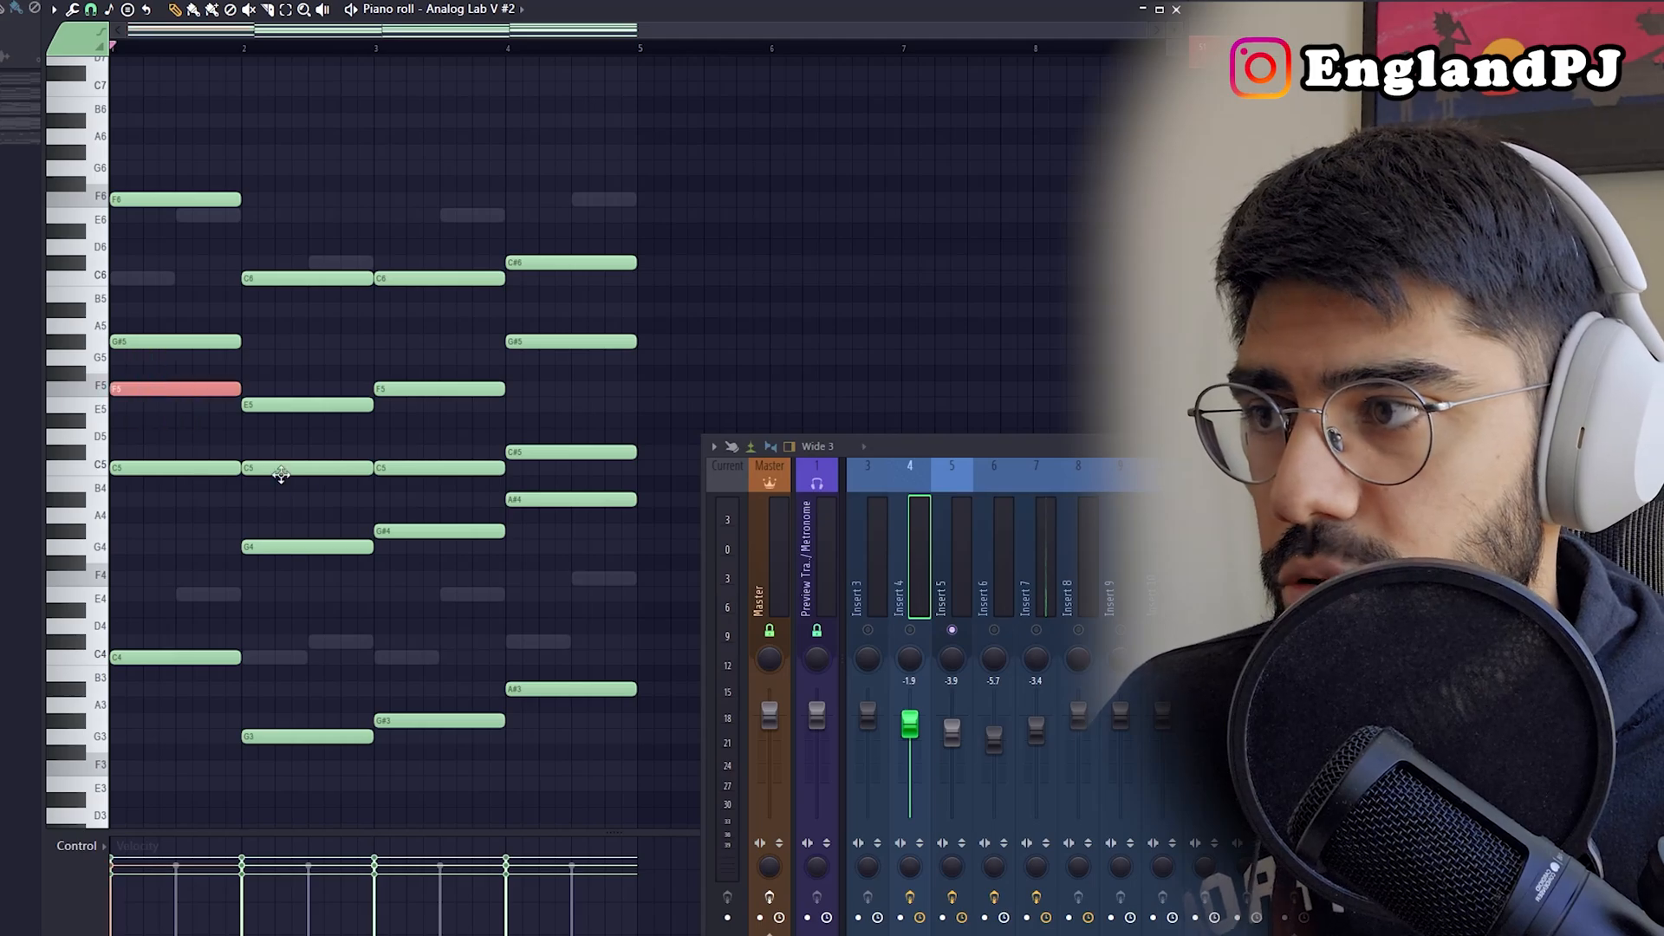
drag(297, 486, 280, 452)
drag(466, 498, 434, 464)
drag(570, 473, 532, 441)
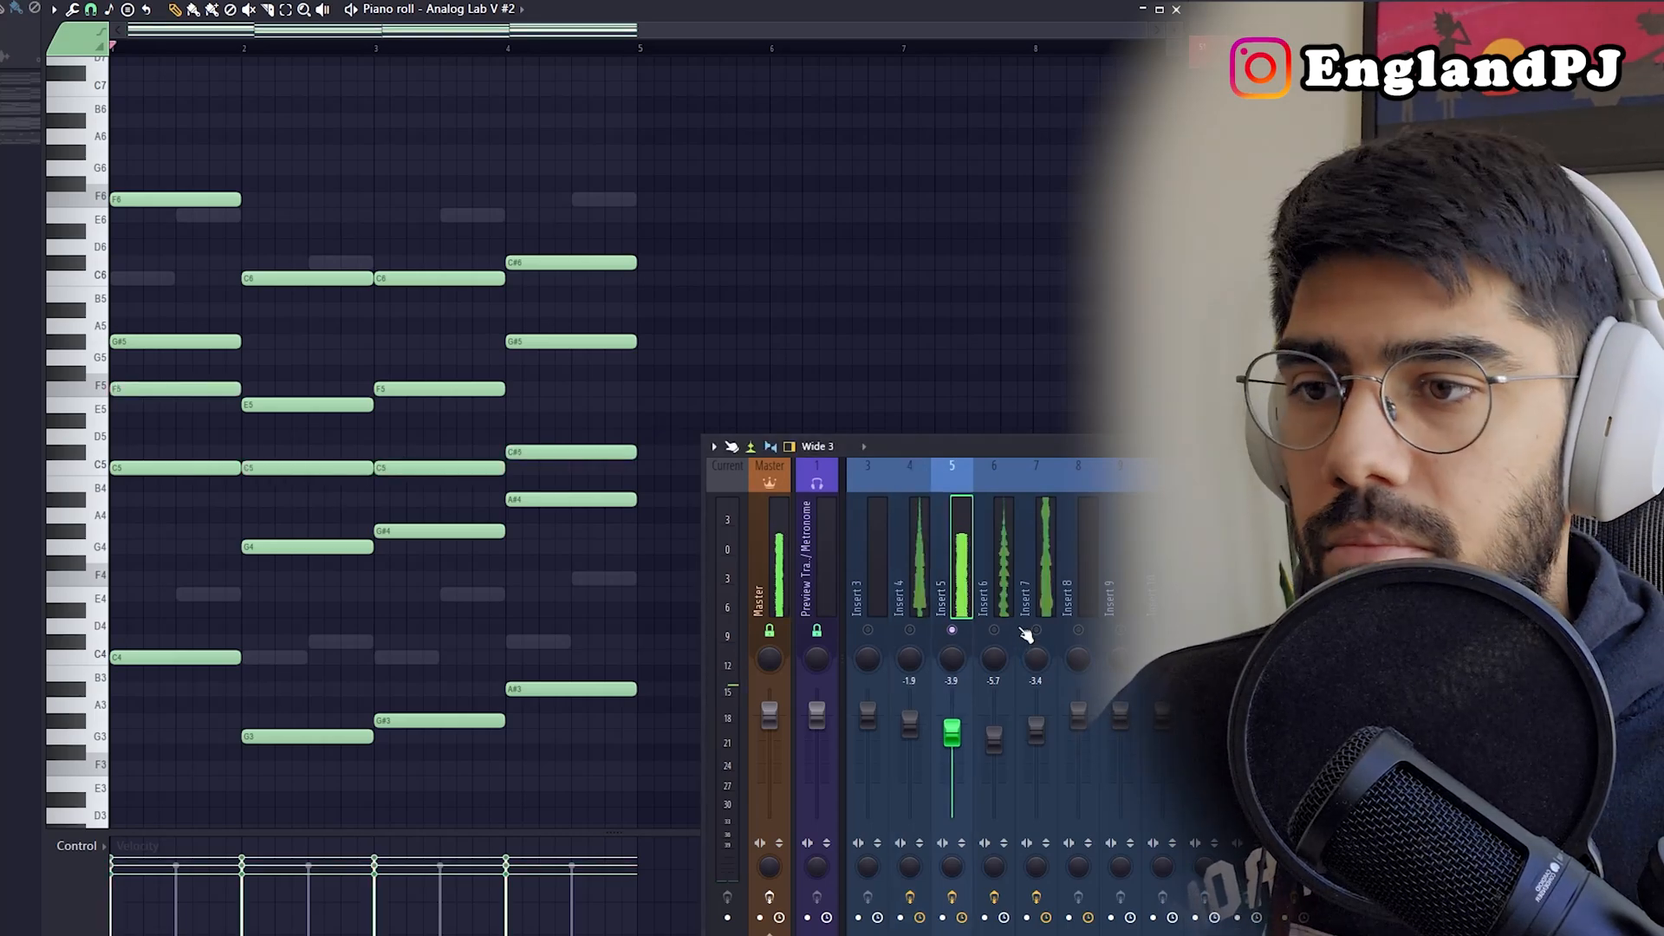
Solo mixer Insert 6, open the Electra piano roll and close the delay effect's window.
right_click(995, 631)
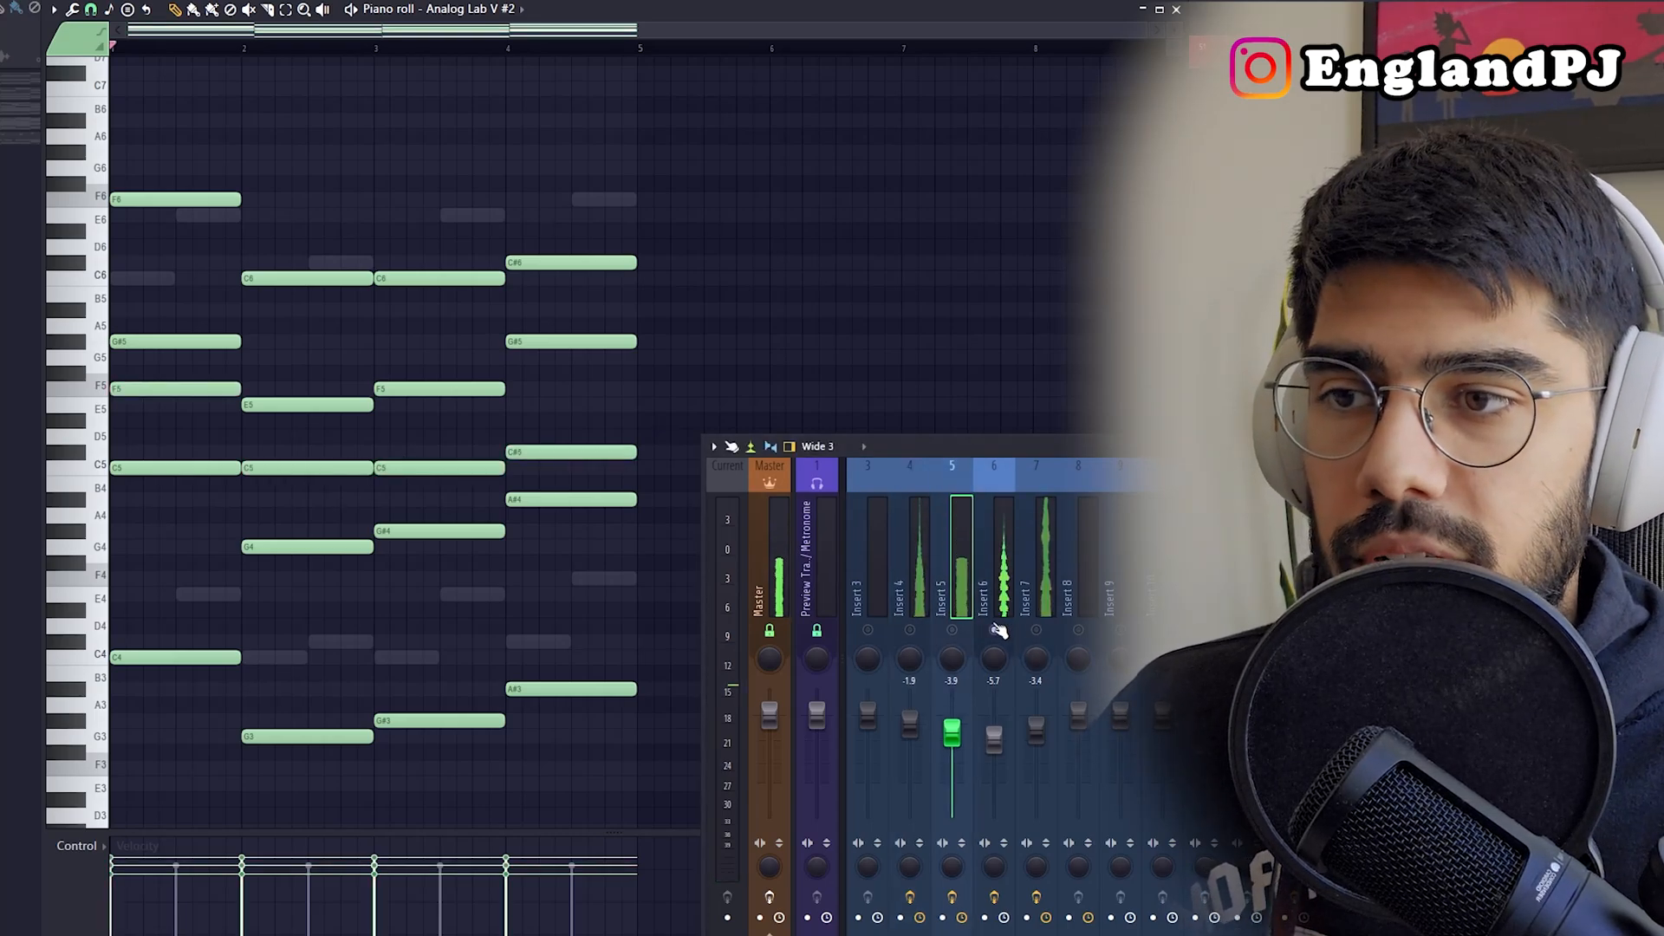
click(1177, 10)
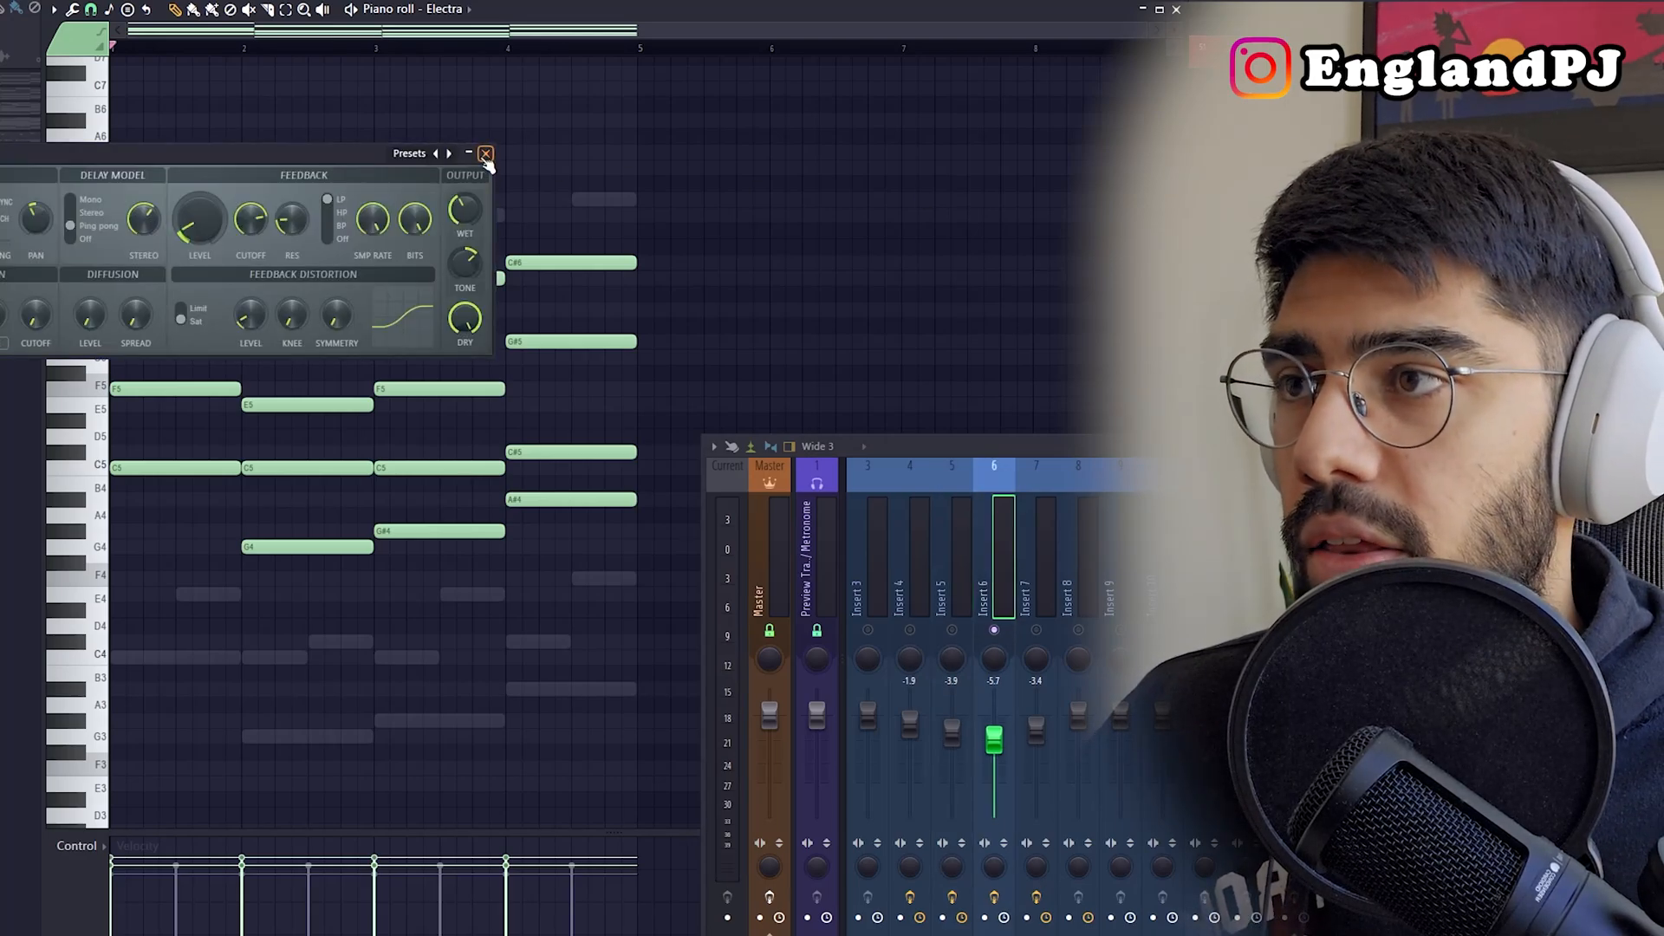
click(487, 156)
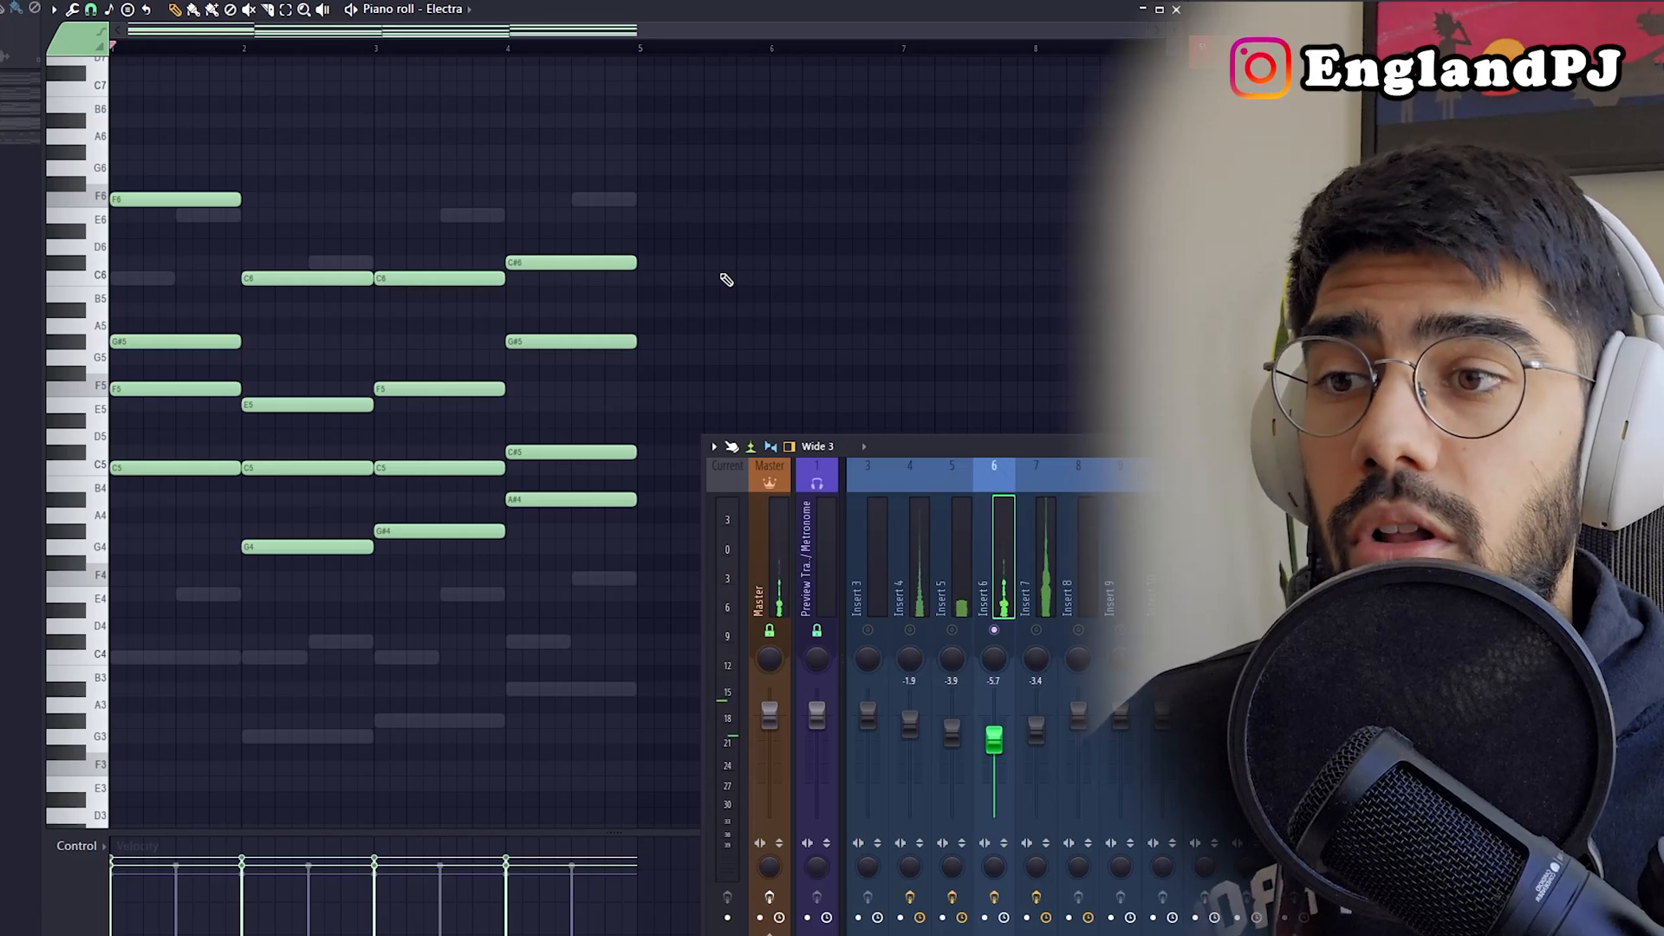
Solo mixer Insert 7 and listen to the Analog Lab V #3 melody with its piano roll open.
click(1036, 630)
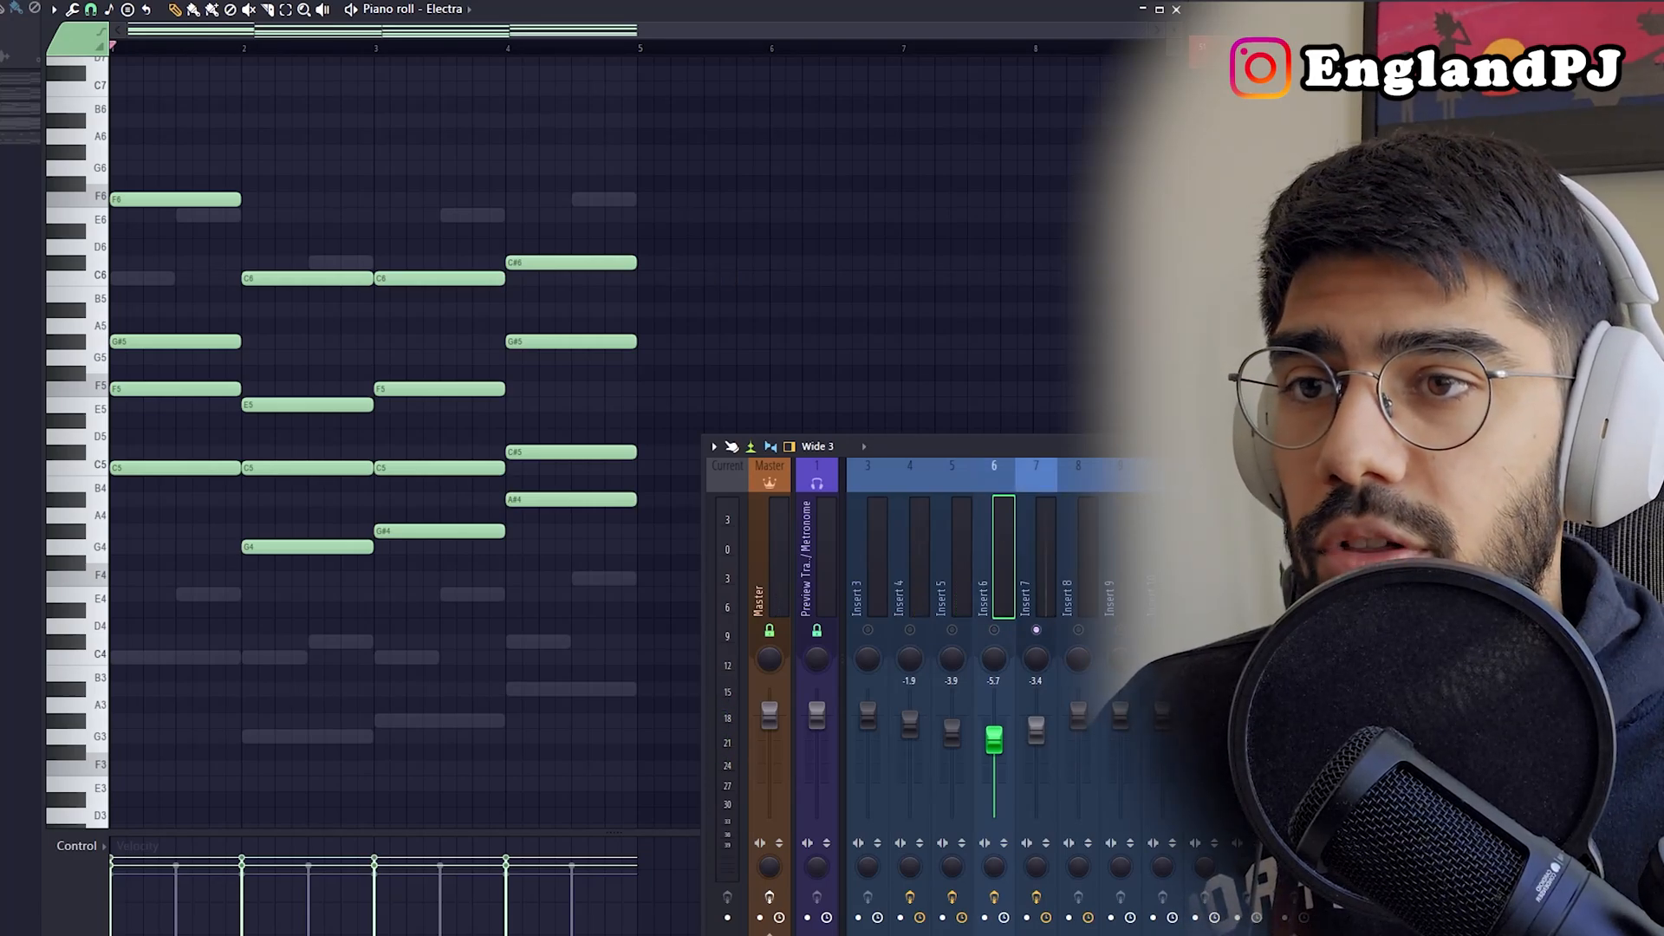
key(space)
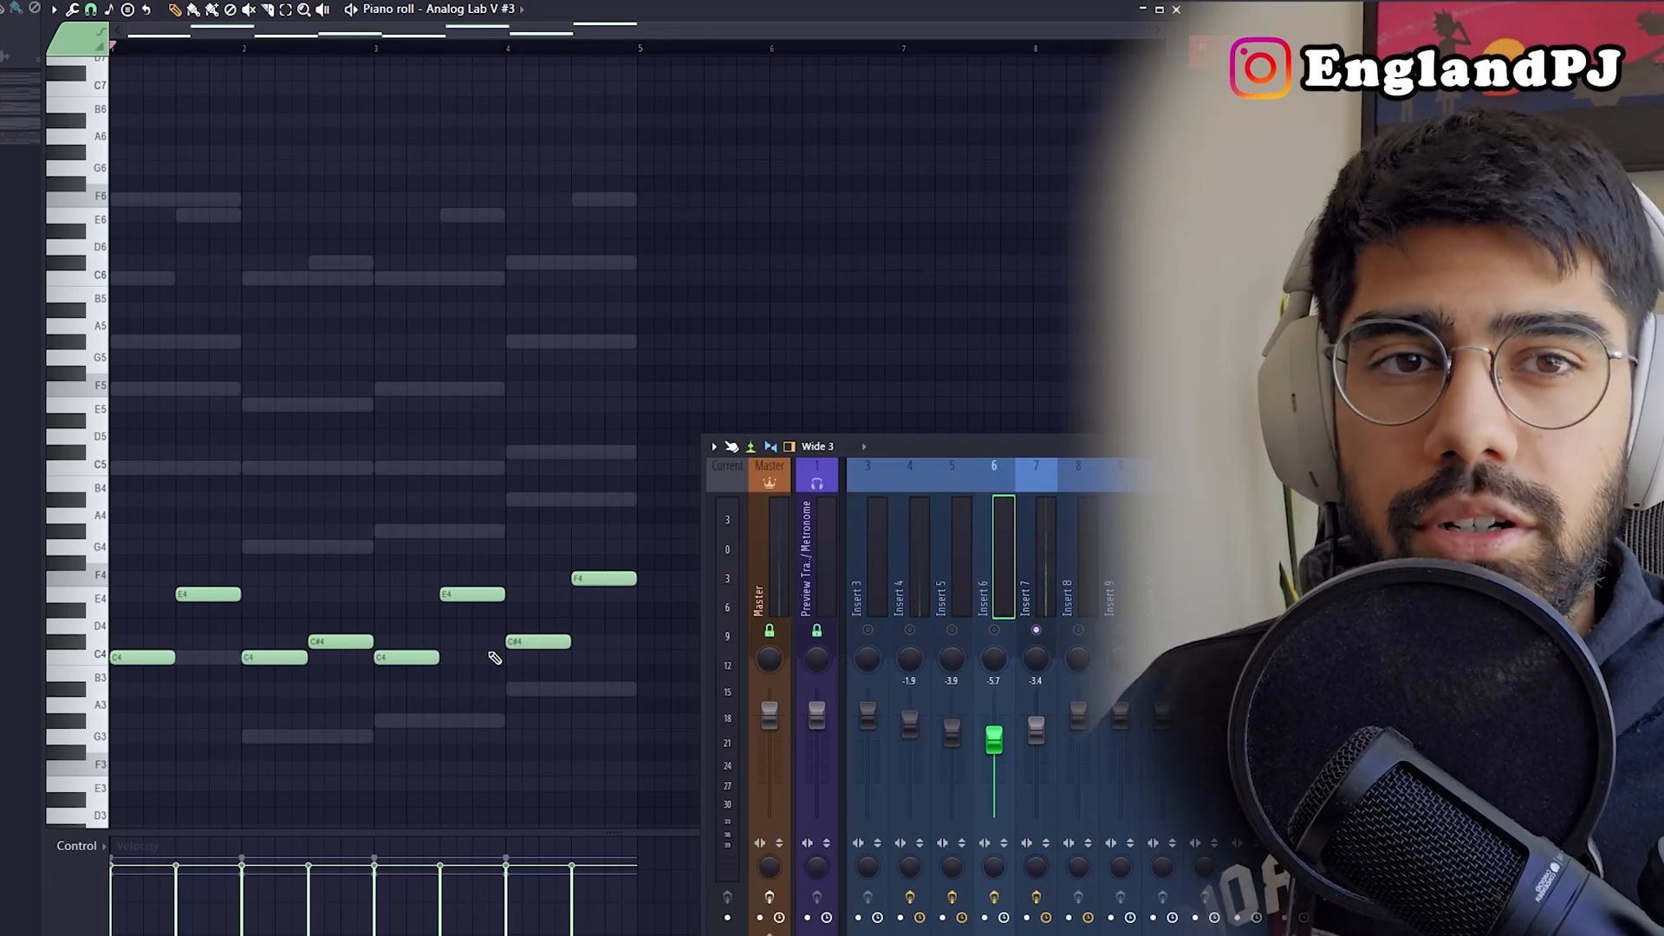
key(space)
click(1053, 537)
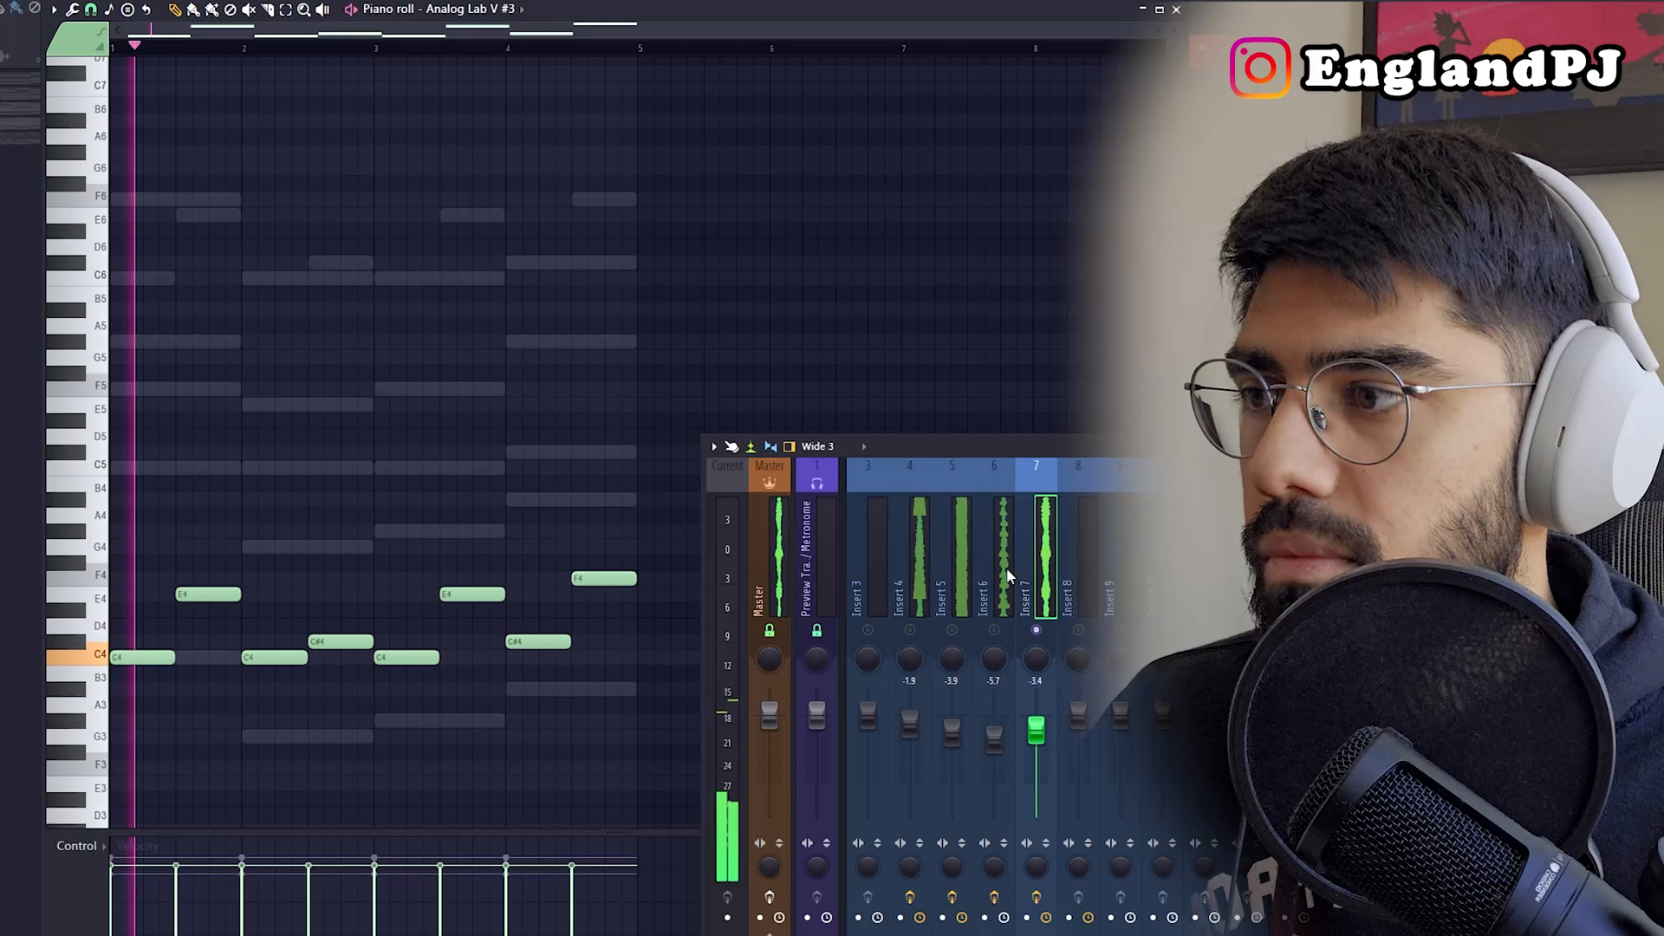
key(space)
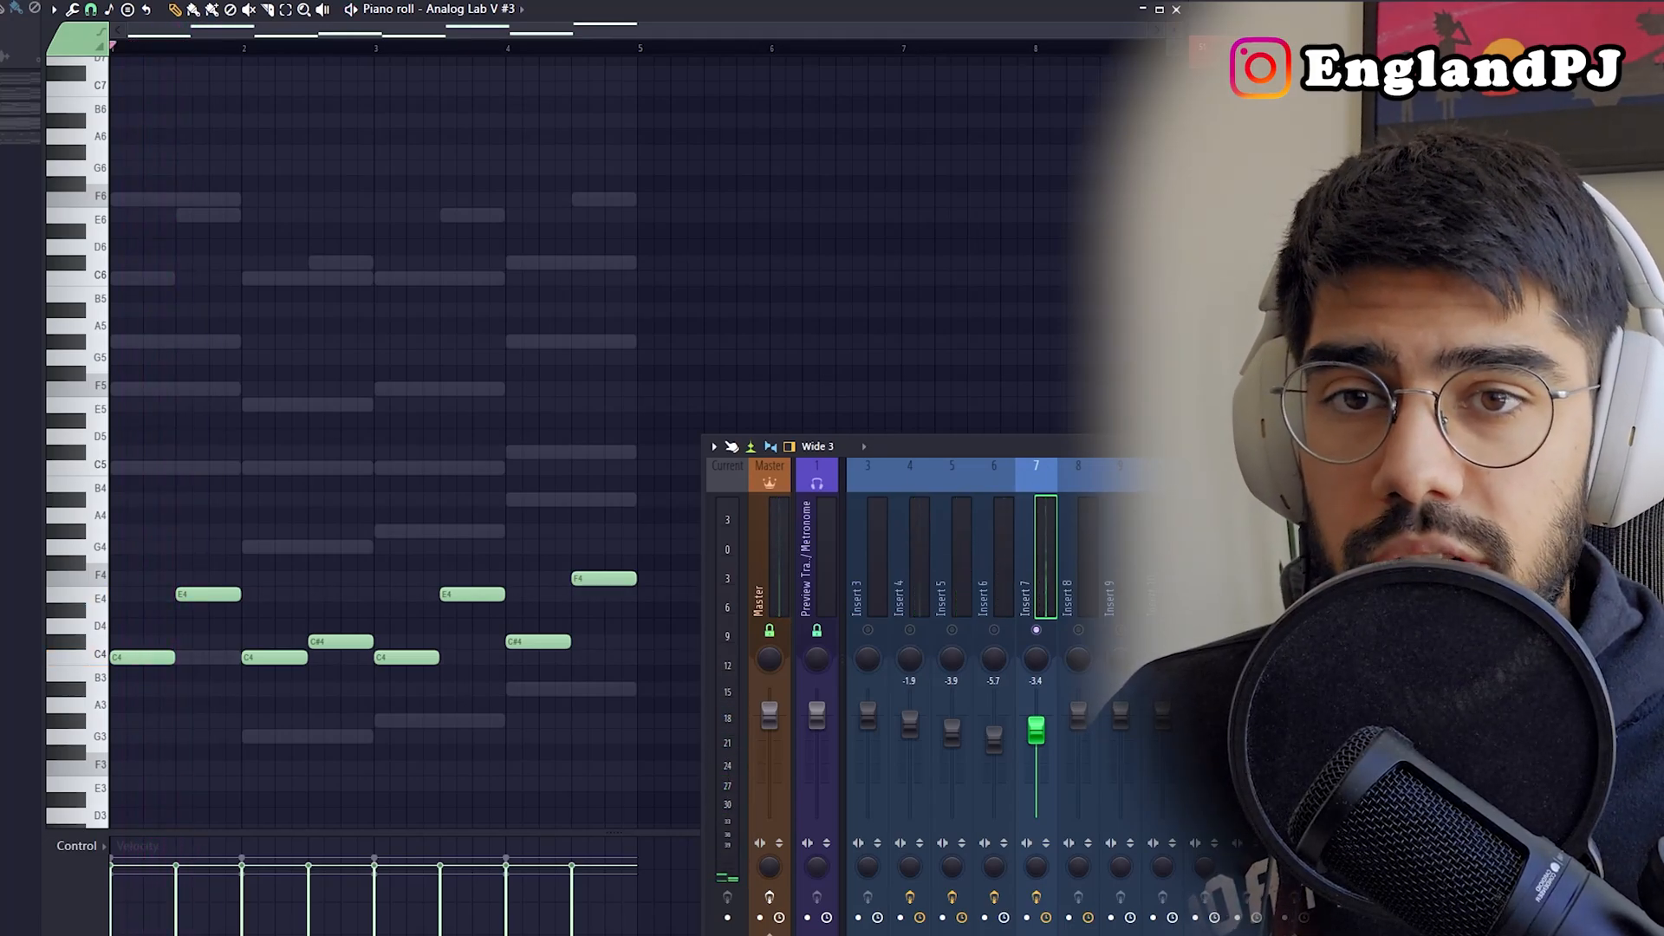
key(space)
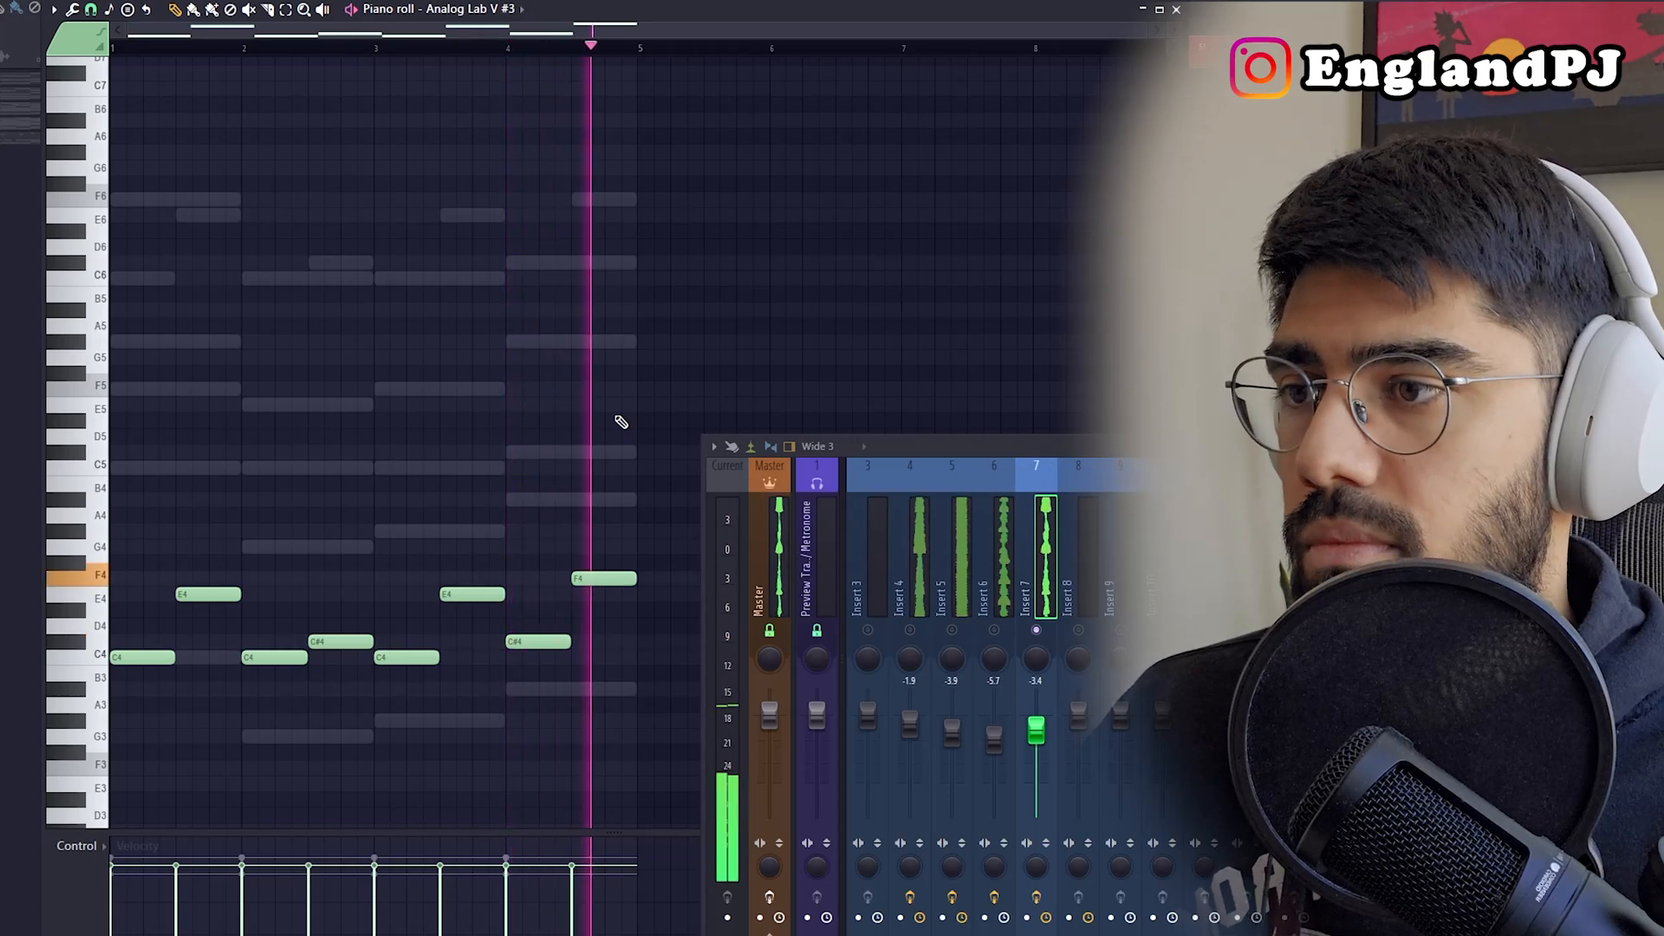
key(space)
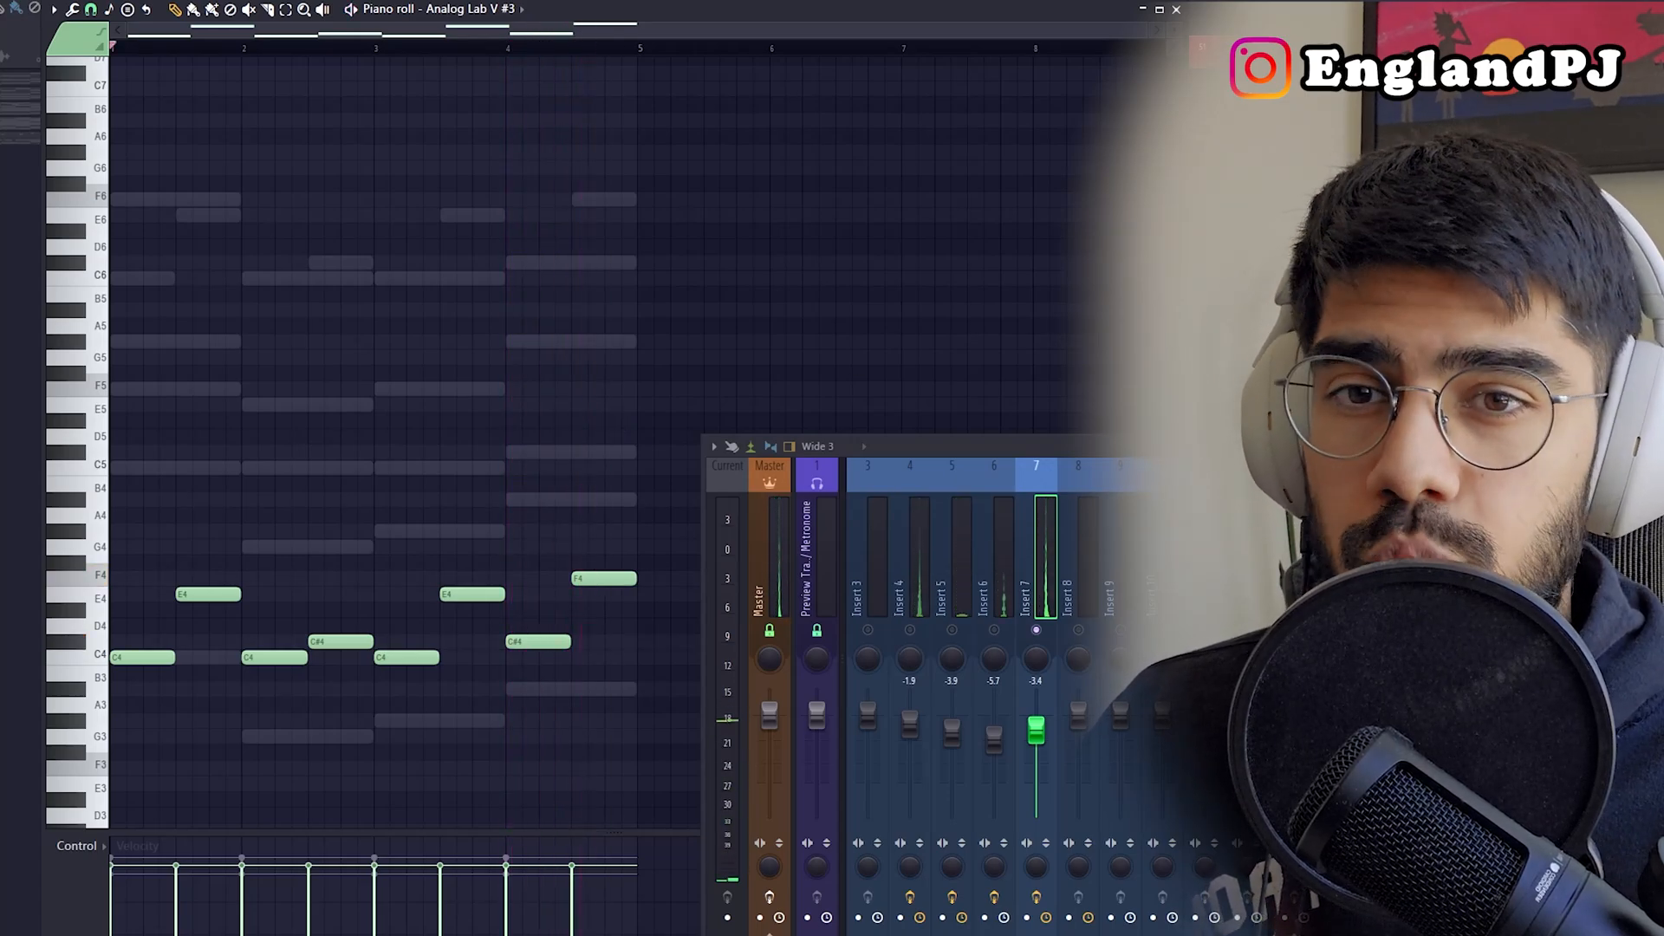
Check the Portal effect on Insert 7, then unsolo the insert and listen to all BEST pattern layers together.
click(1464, 538)
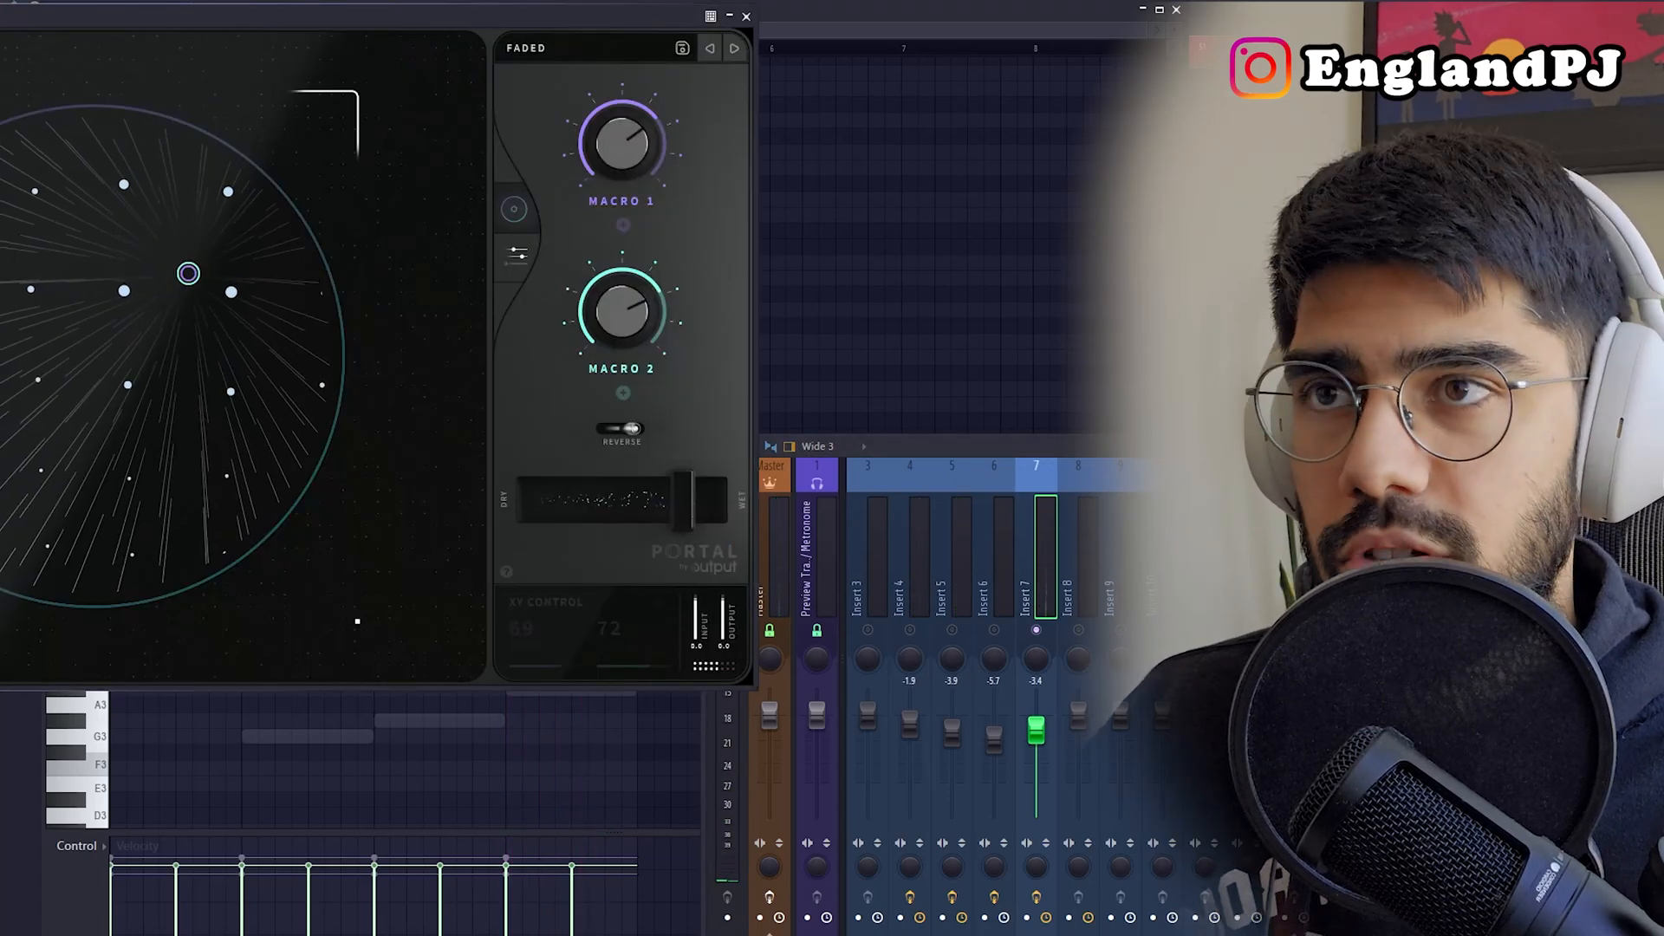
click(1465, 538)
right_click(1035, 629)
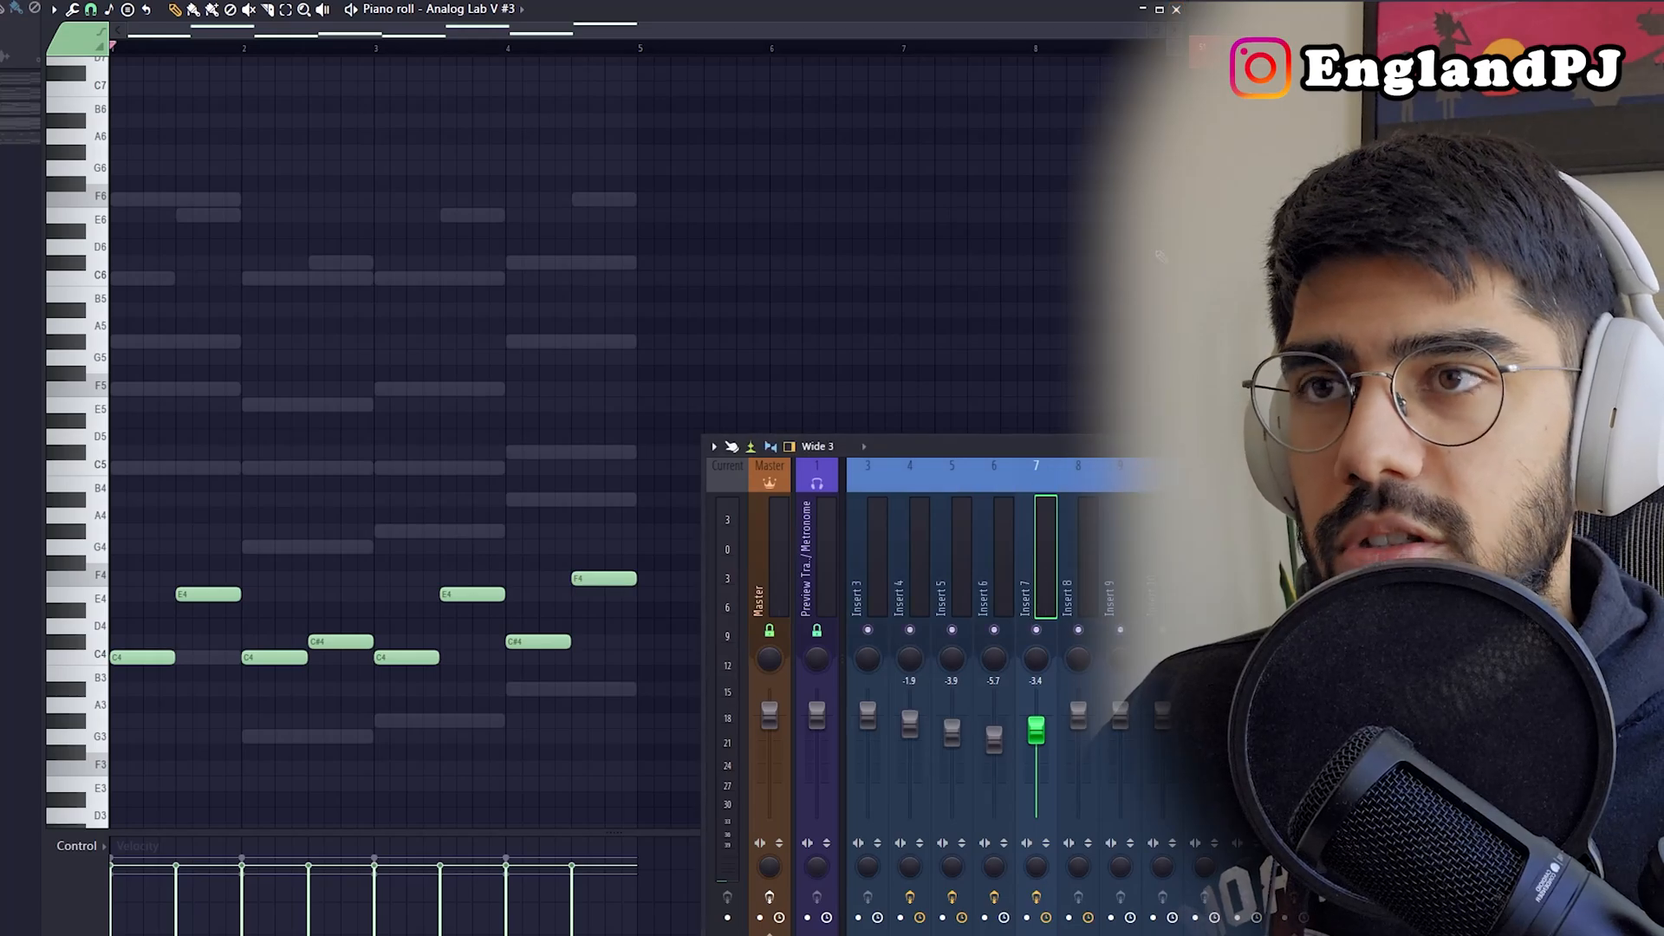
click(1177, 10)
key(space)
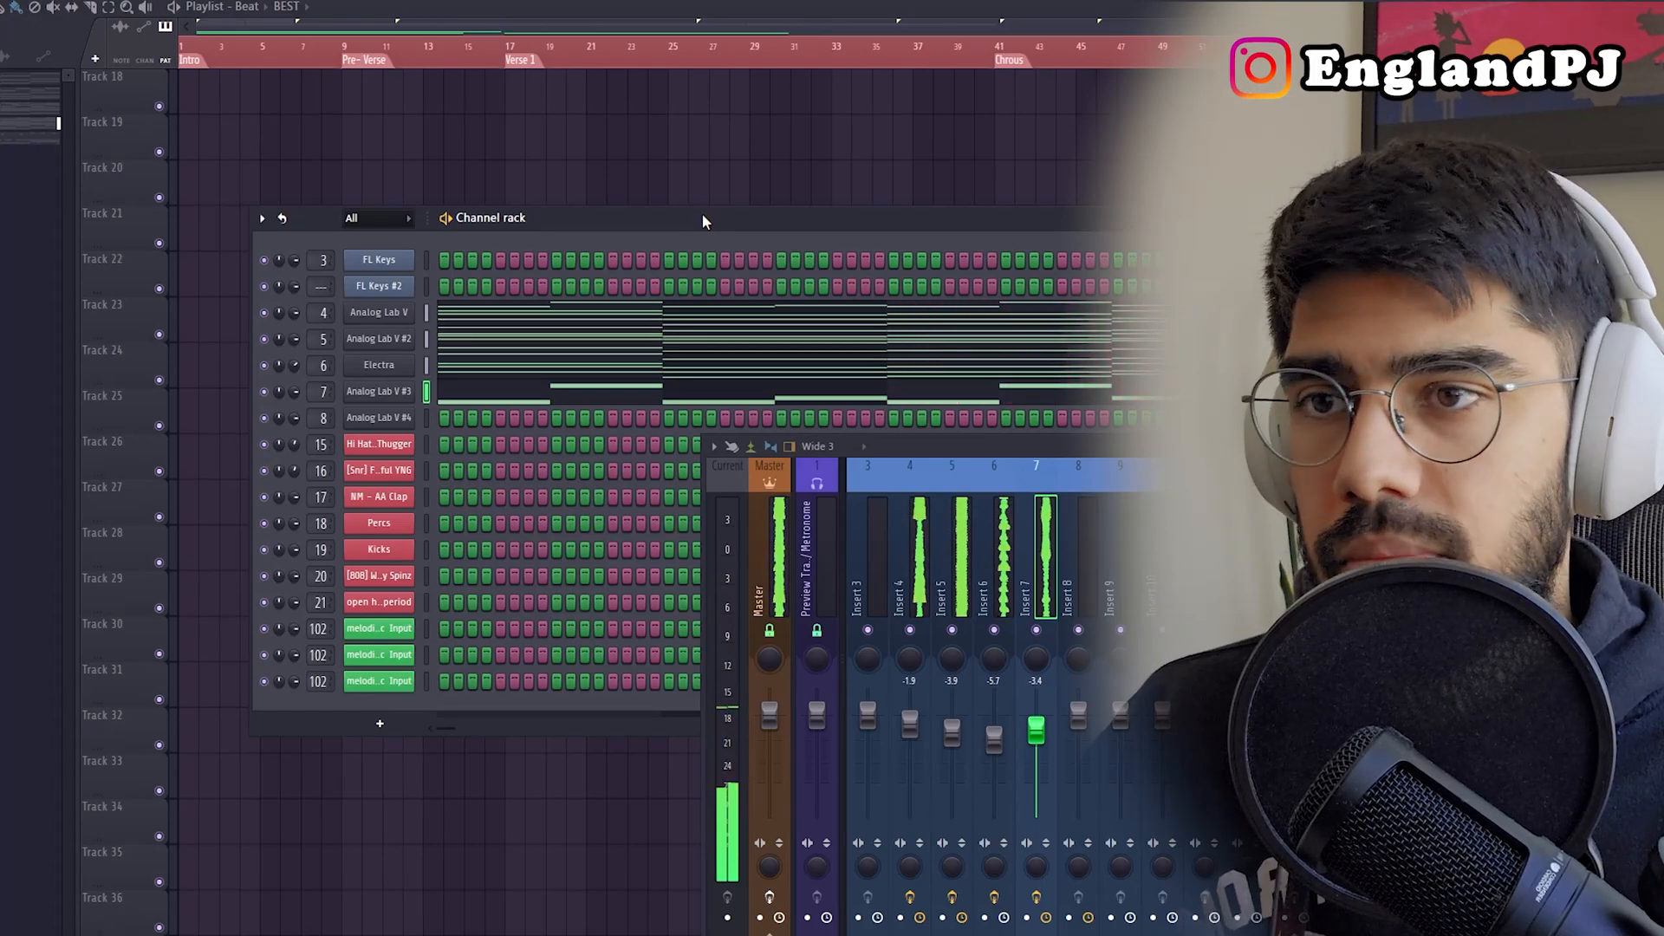
key(space)
Select Pattern 5 in the playlist, hide the channel rack and move the mixer clear of the upper tracks.
scroll(237, 370, up, 4)
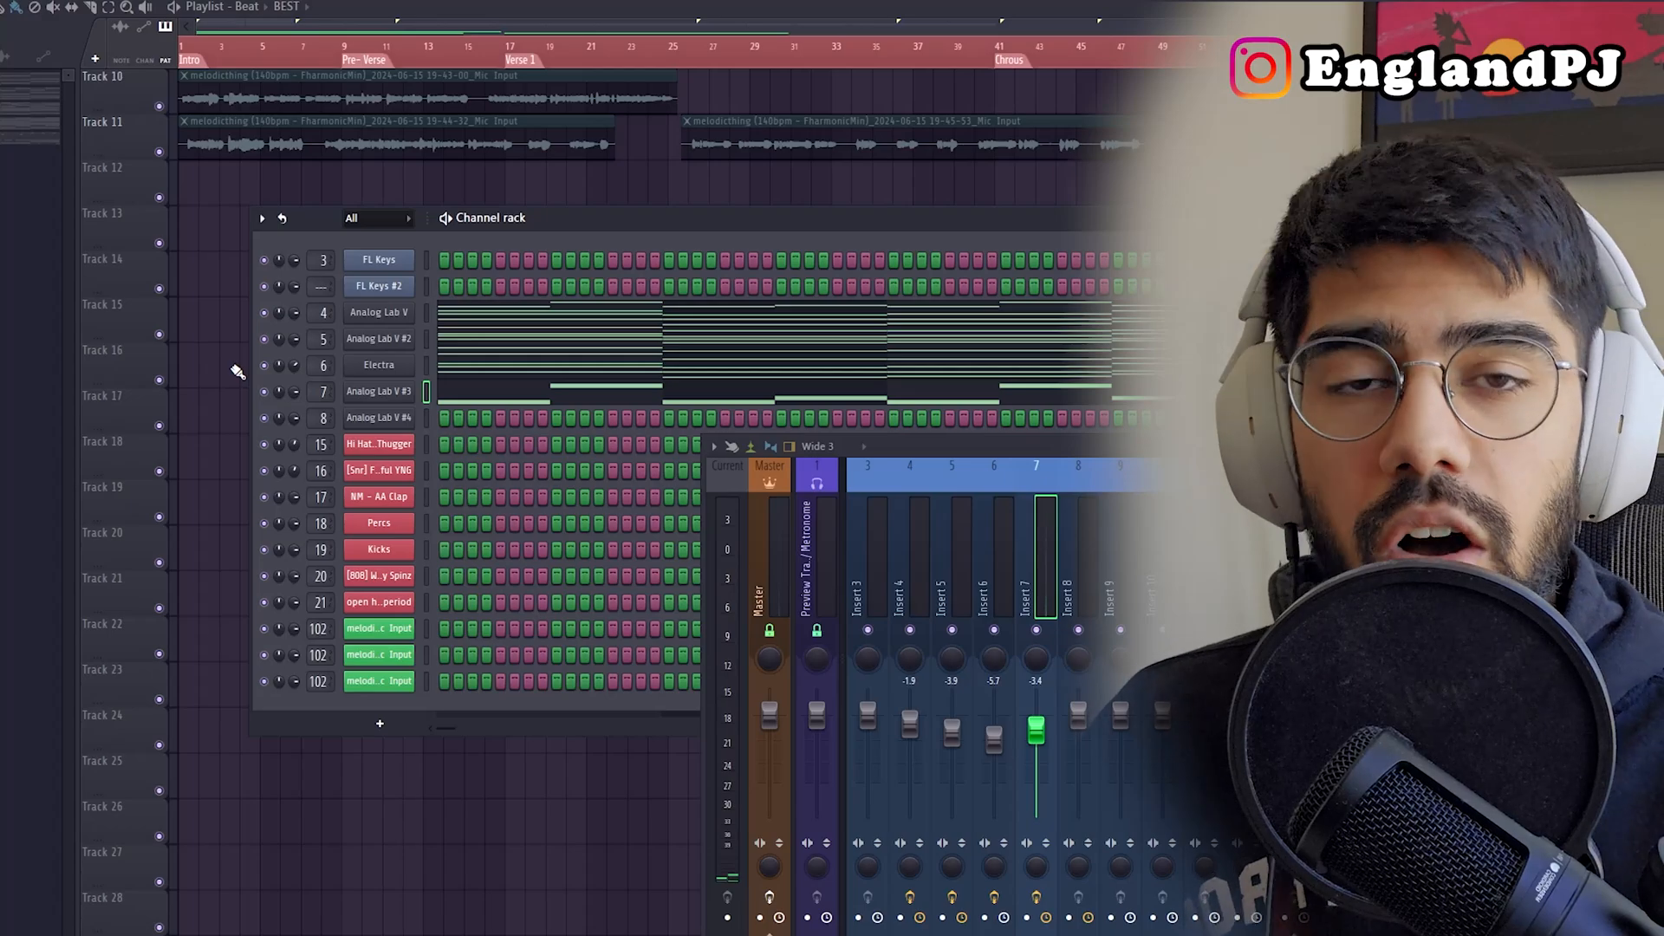
scroll(237, 371, up, 5)
click(230, 277)
key(F6)
drag(910, 446, 747, 490)
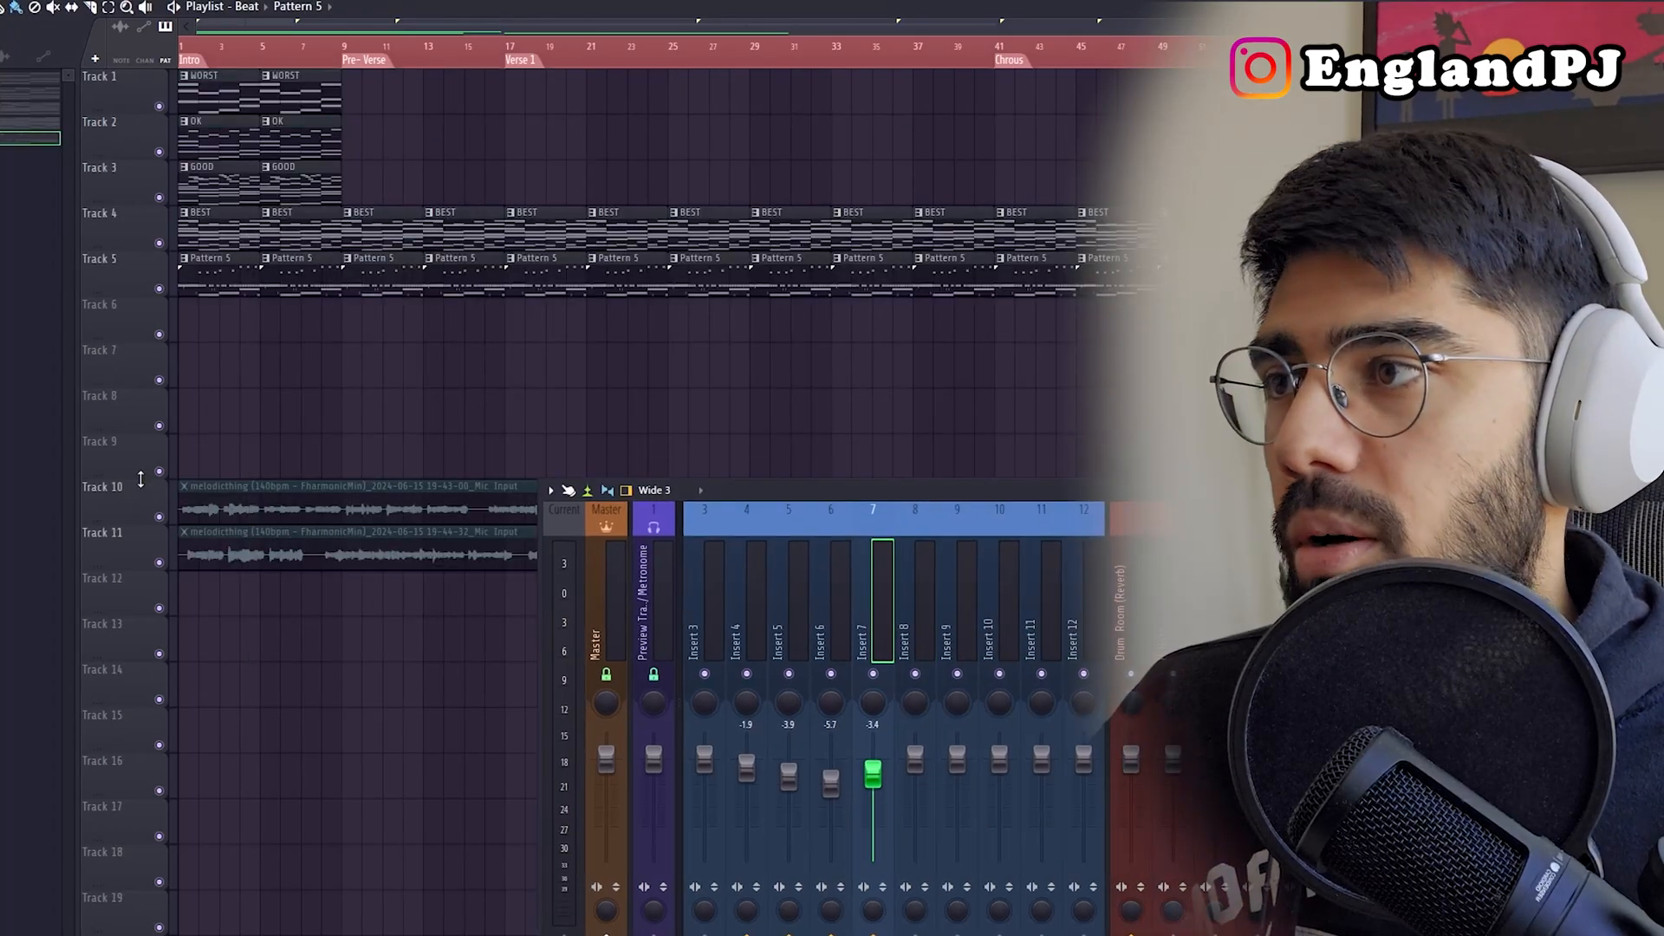
Play the WORST pattern on Track 1 with Pattern 5 on Track 5, then enable Track 5 alongside BEST on Track 4.
right_click(159, 107)
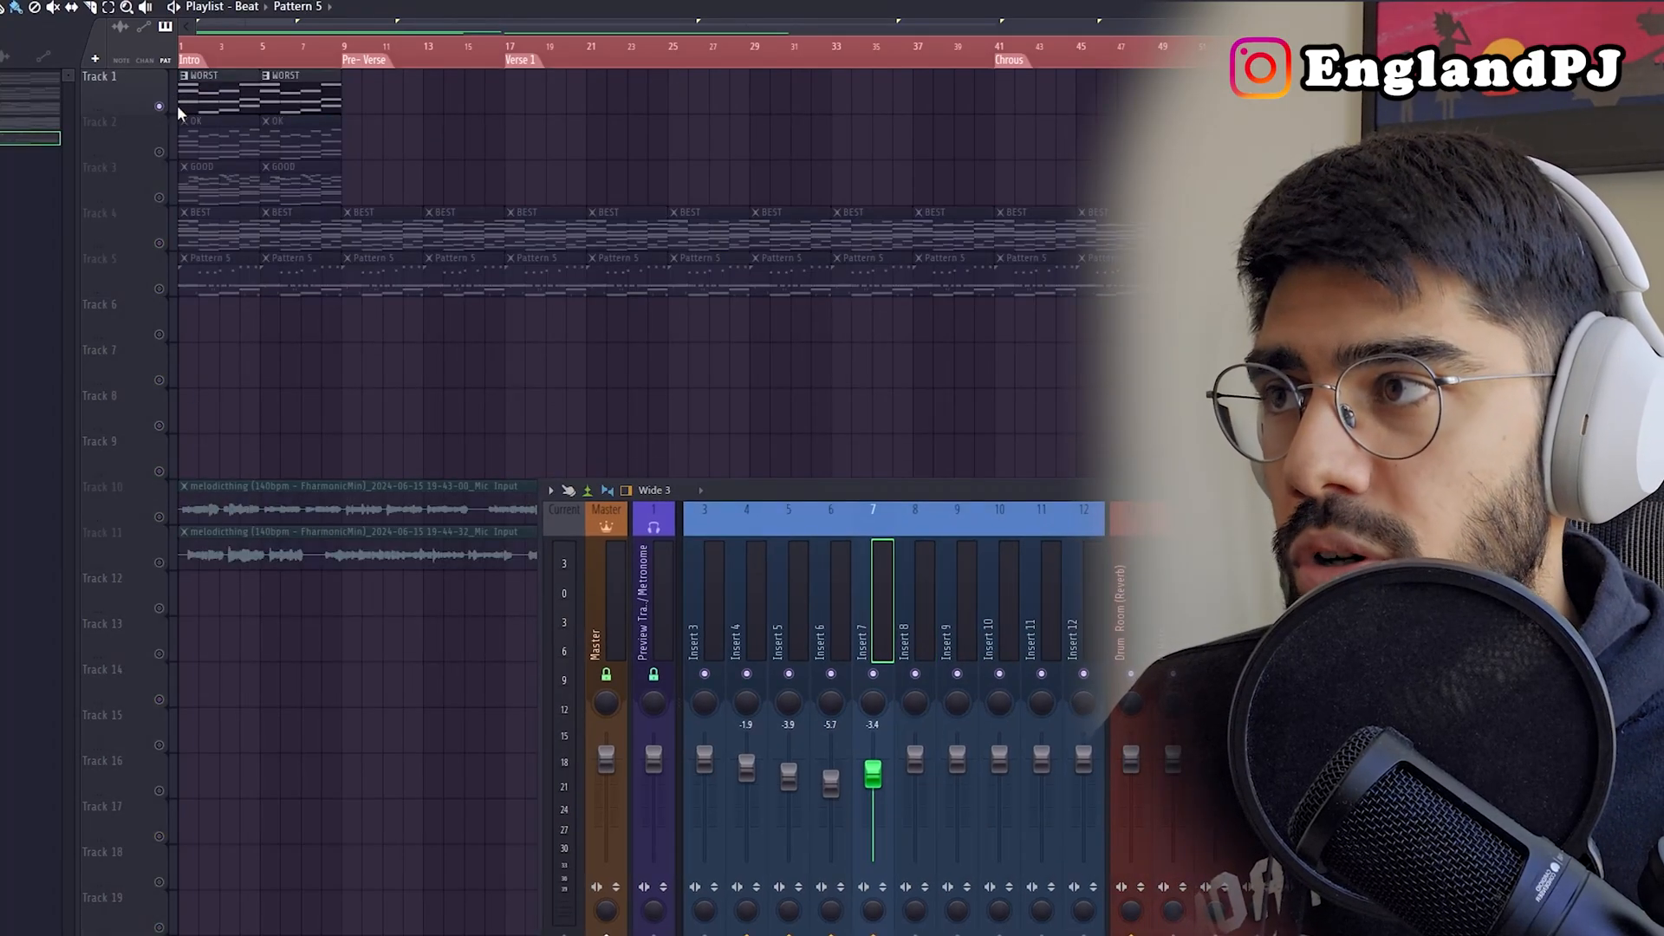
click(160, 289)
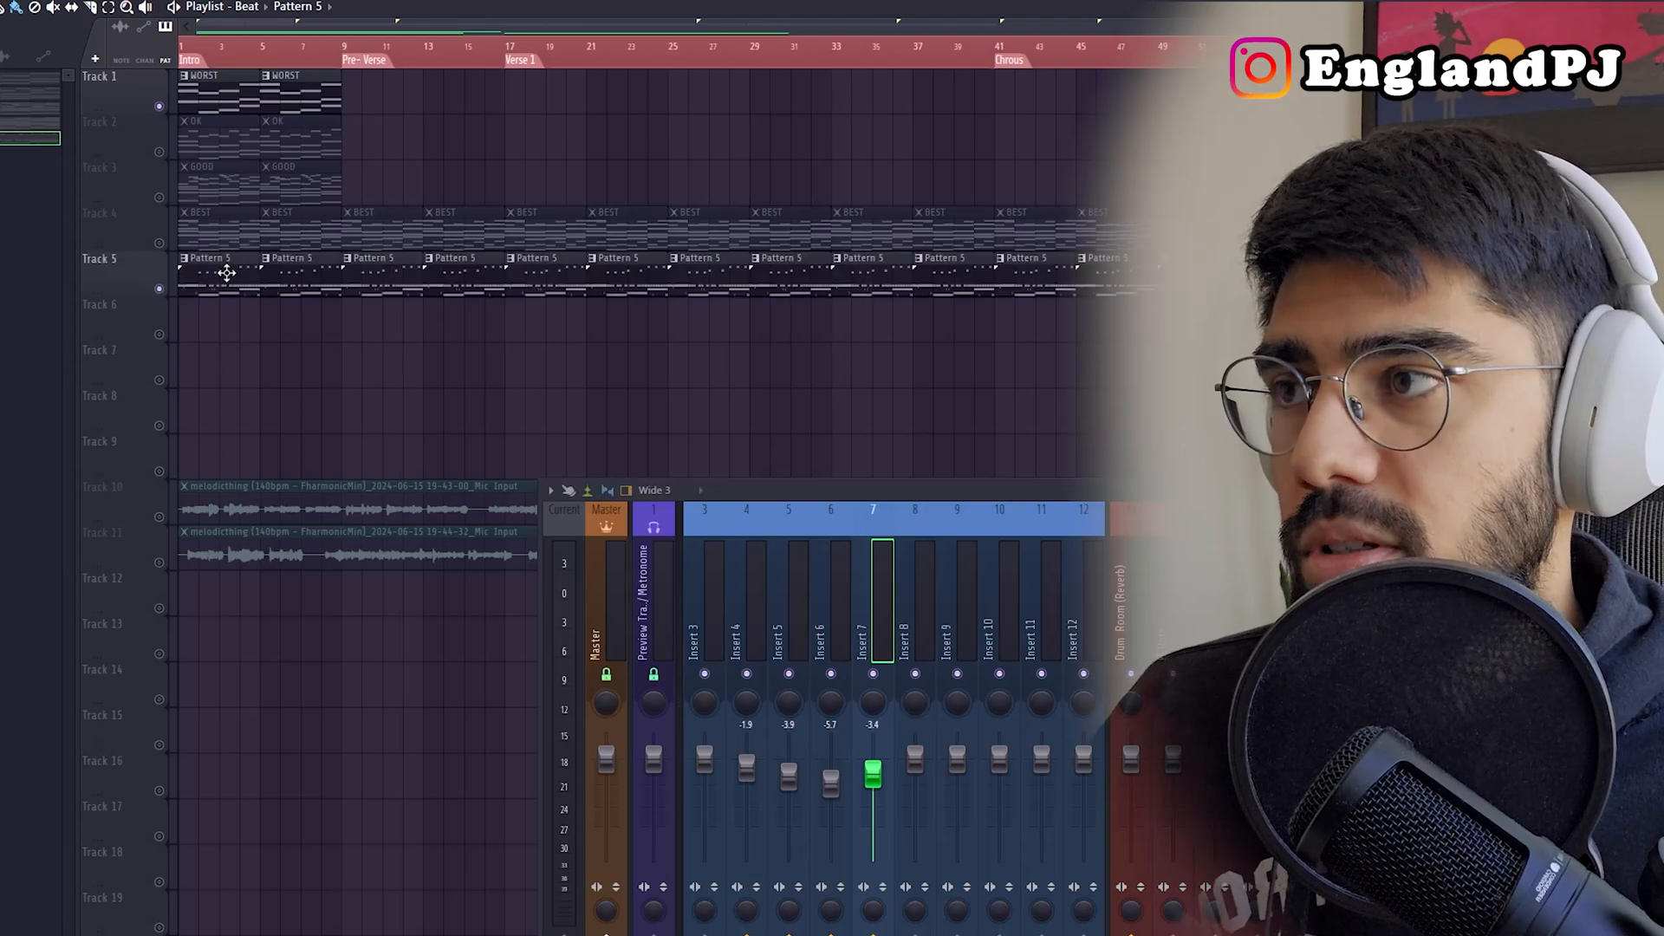
scroll(212, 267, up, 3)
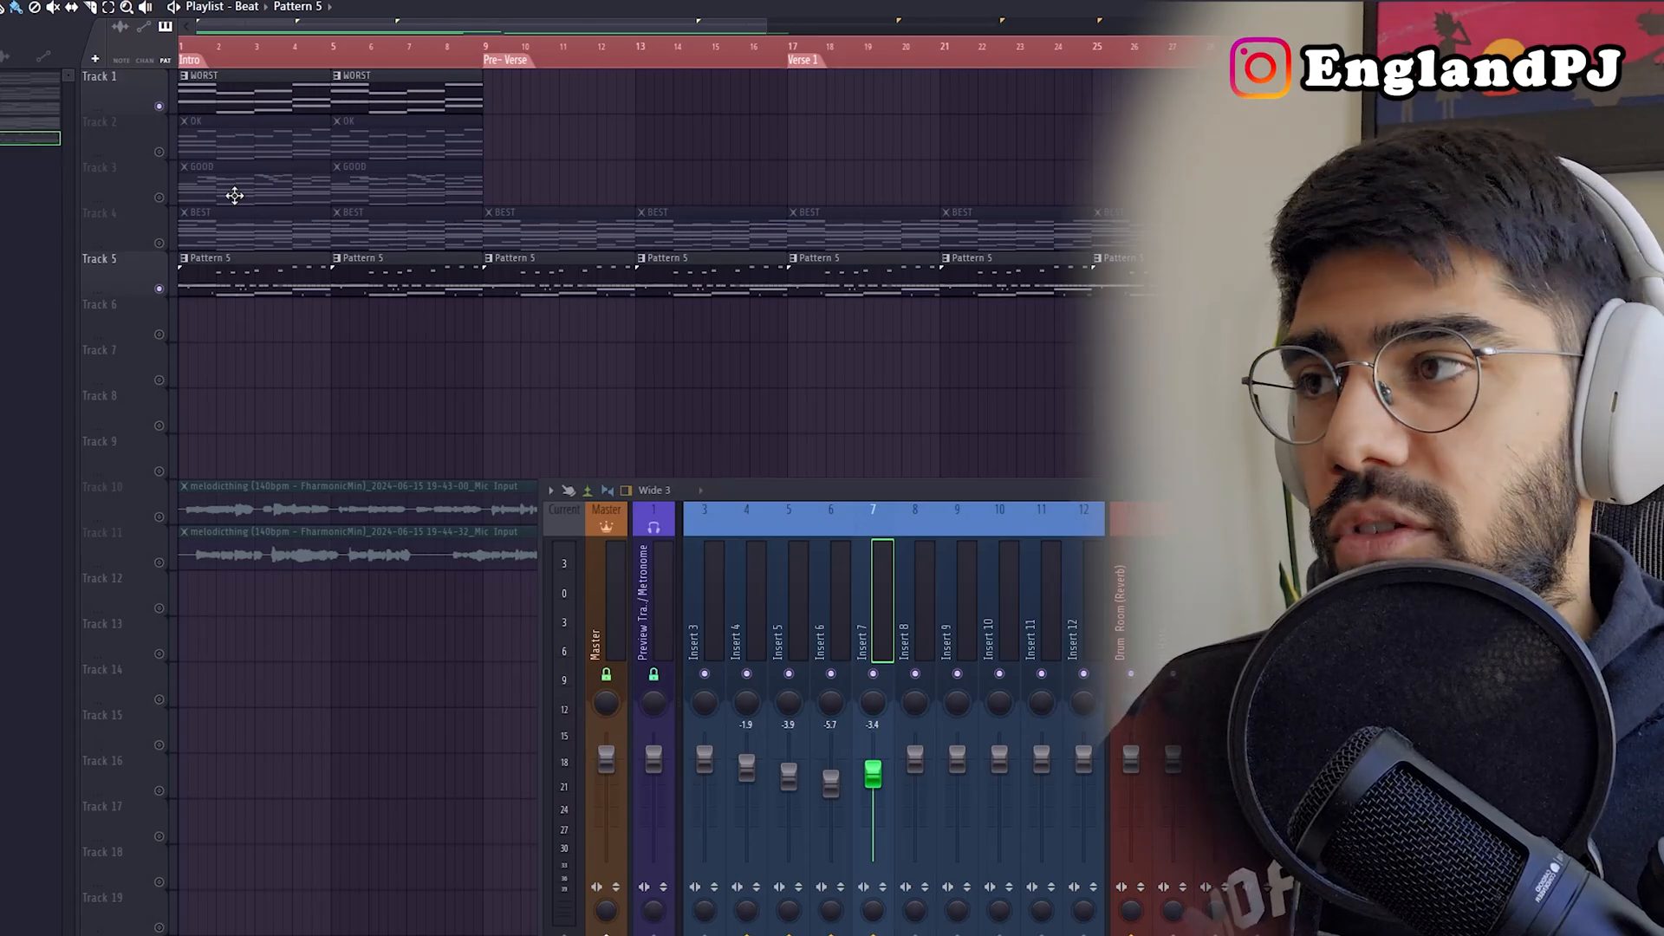
key(space)
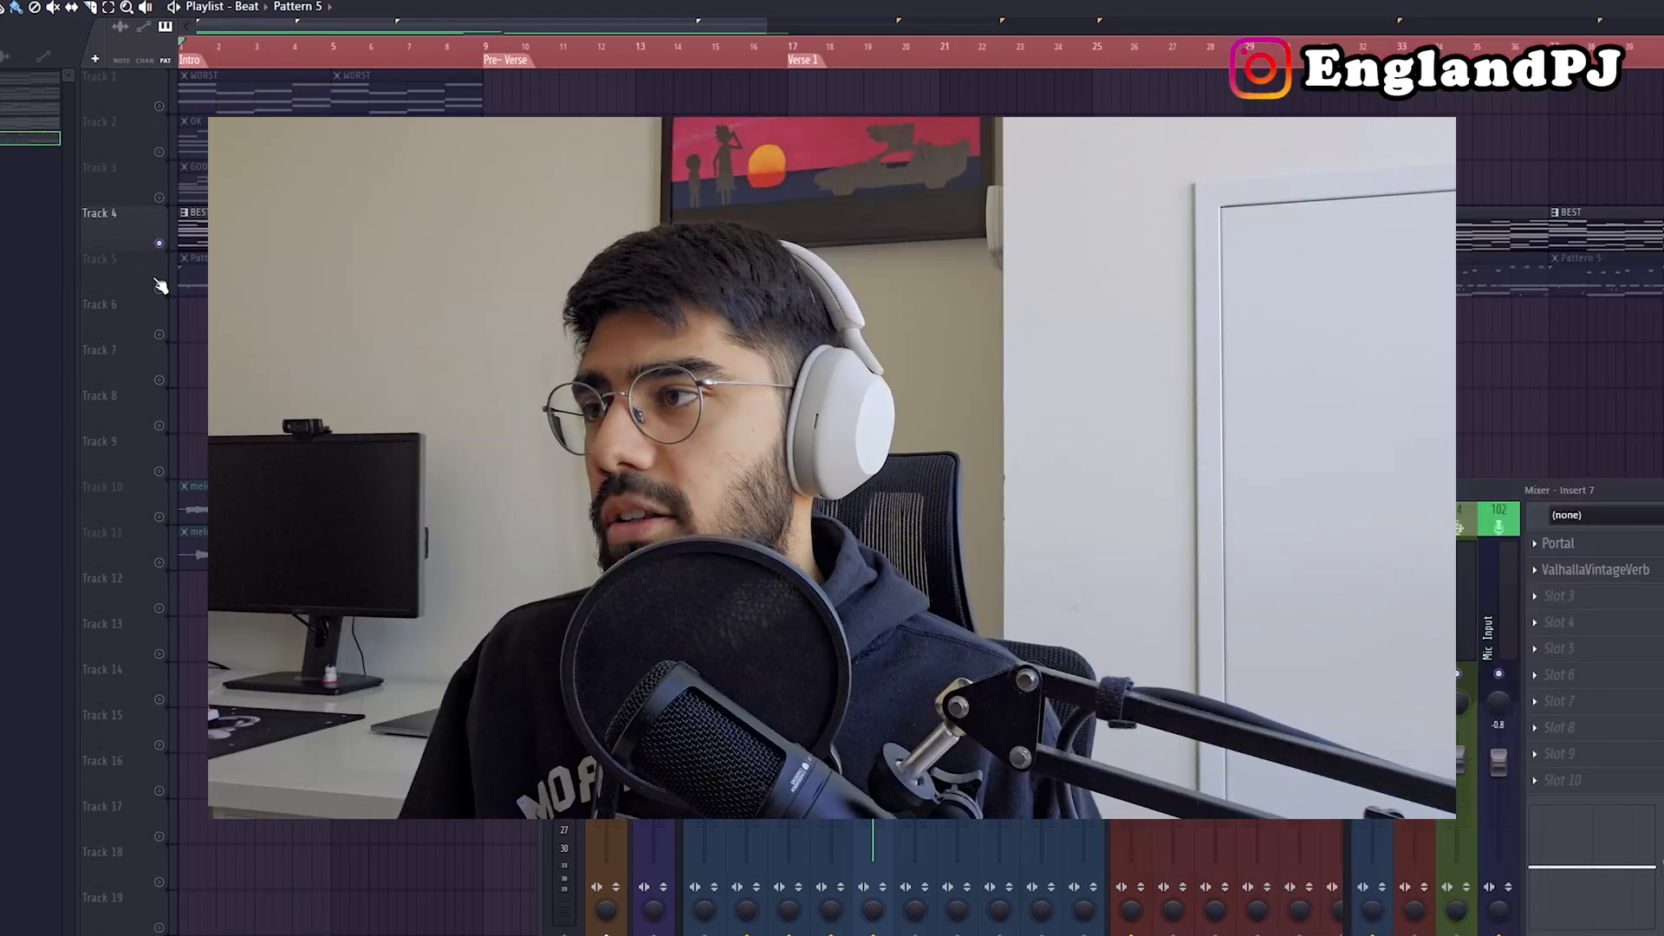
click(160, 287)
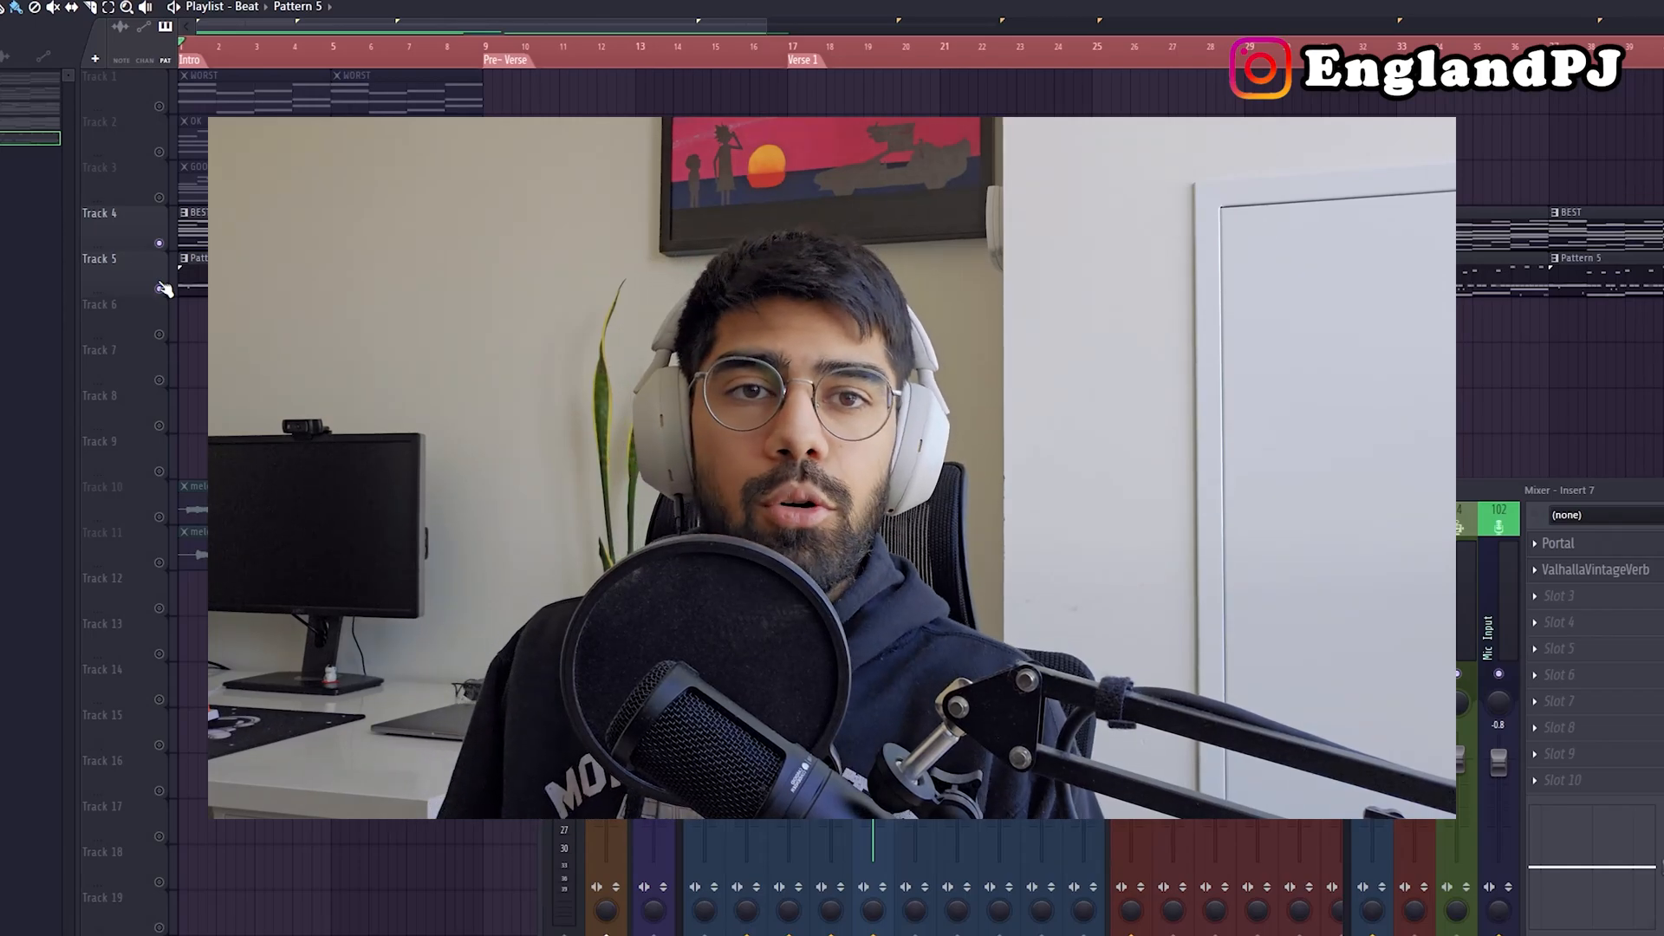